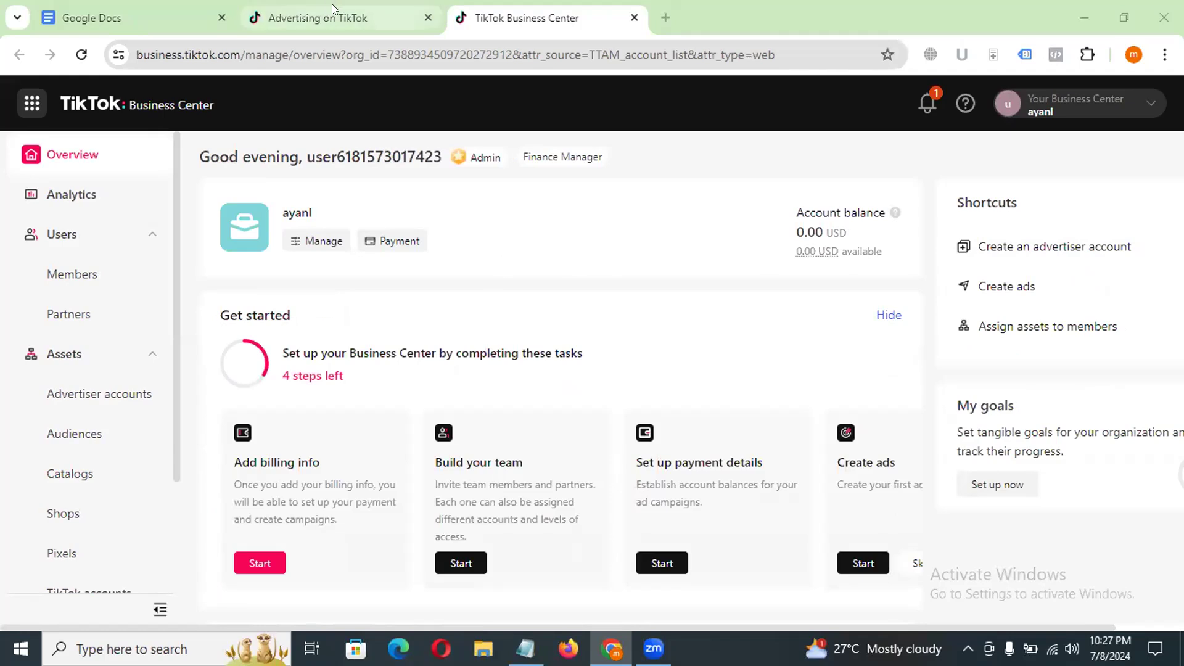
Step: Look through the Business Center navigation sections, from Overview and Users through Assets and Finance to Business settings
scroll(106, 303, "down", 1)
scroll(107, 304, "down", 3)
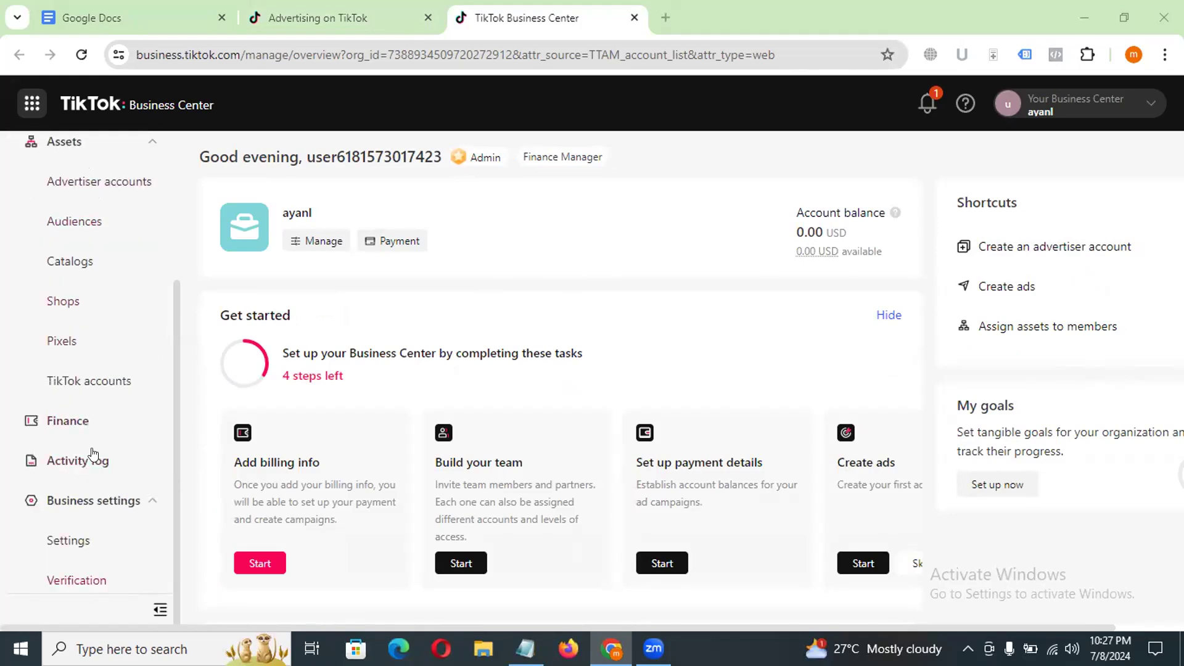
scroll(83, 278, "up", 3)
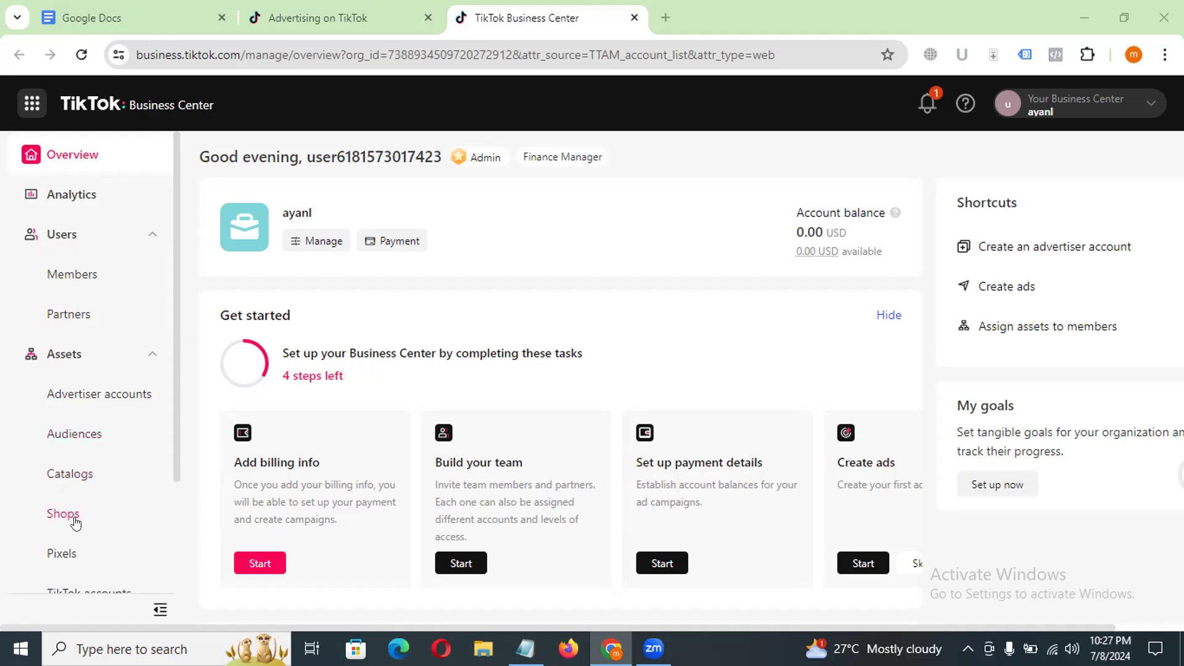
scroll(127, 420, "down", 3)
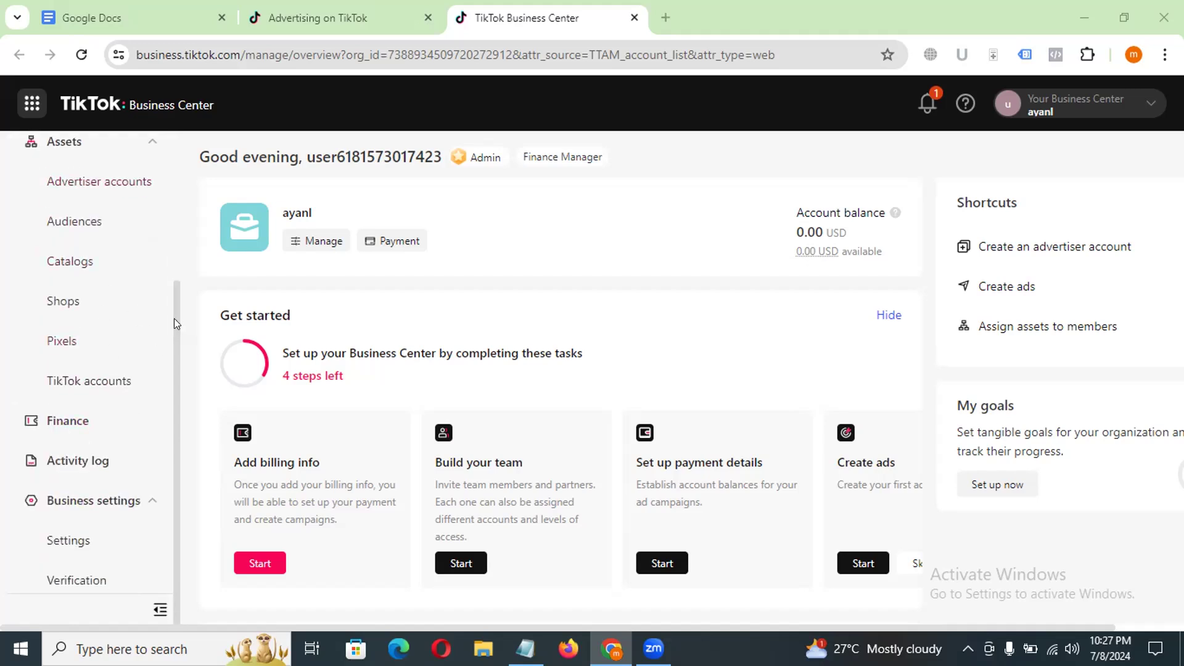
scroll(170, 290, "up", 1)
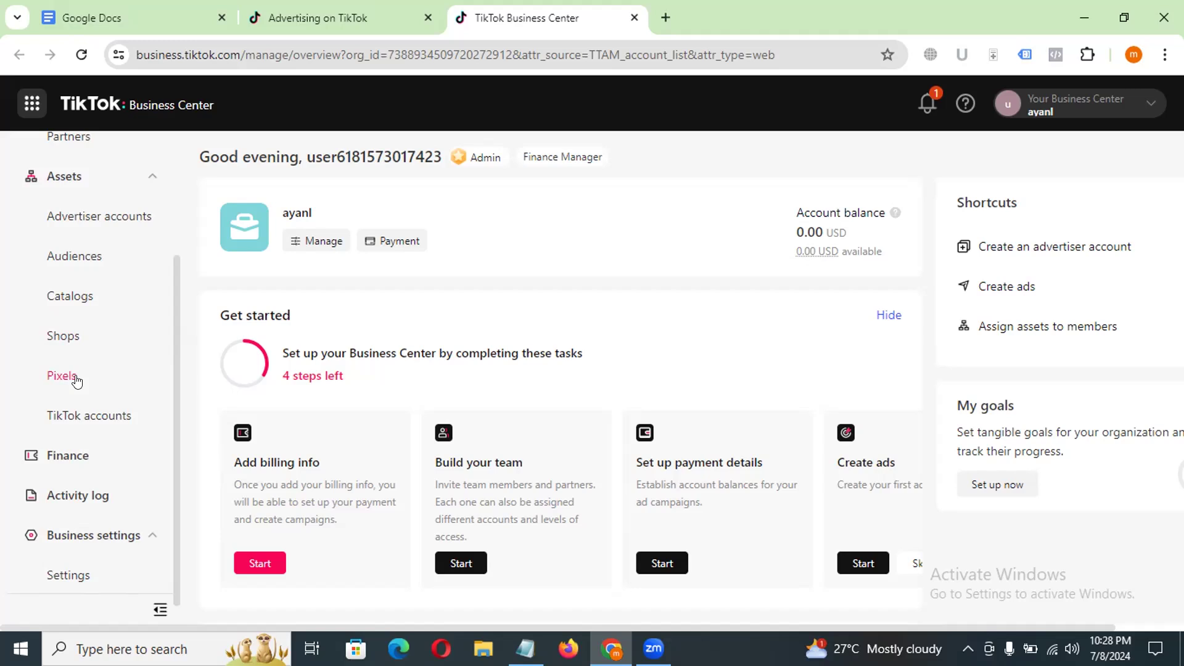
scroll(76, 382, "up", 3)
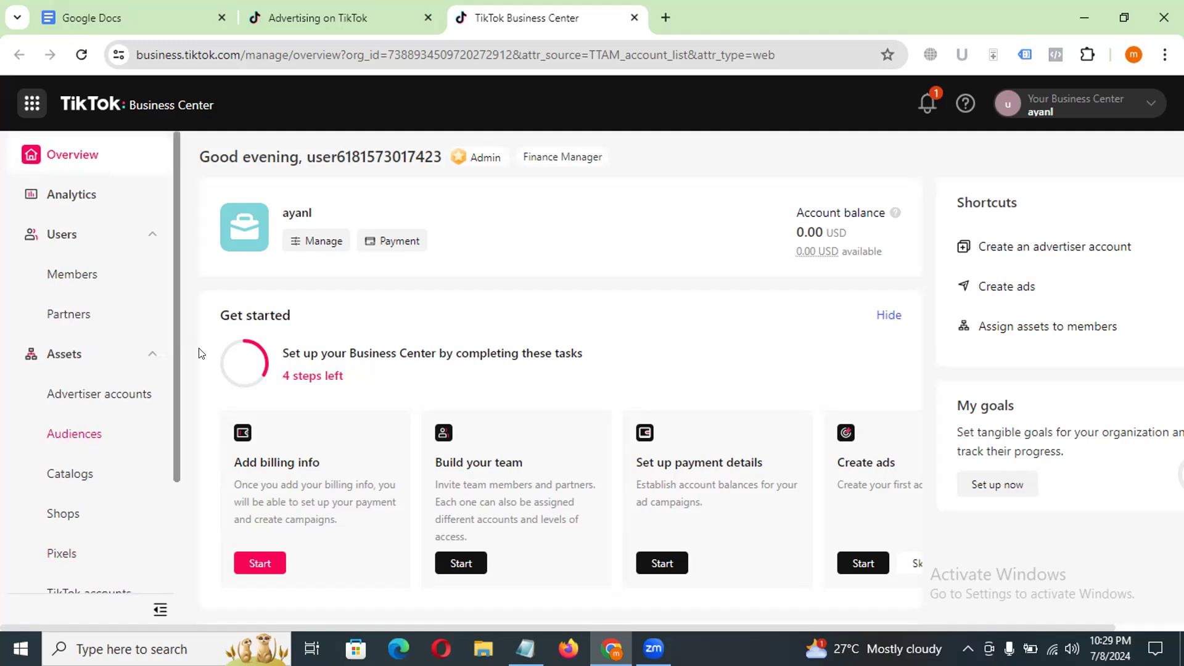
scroll(191, 339, "down", 4)
scroll(193, 341, "up", 4)
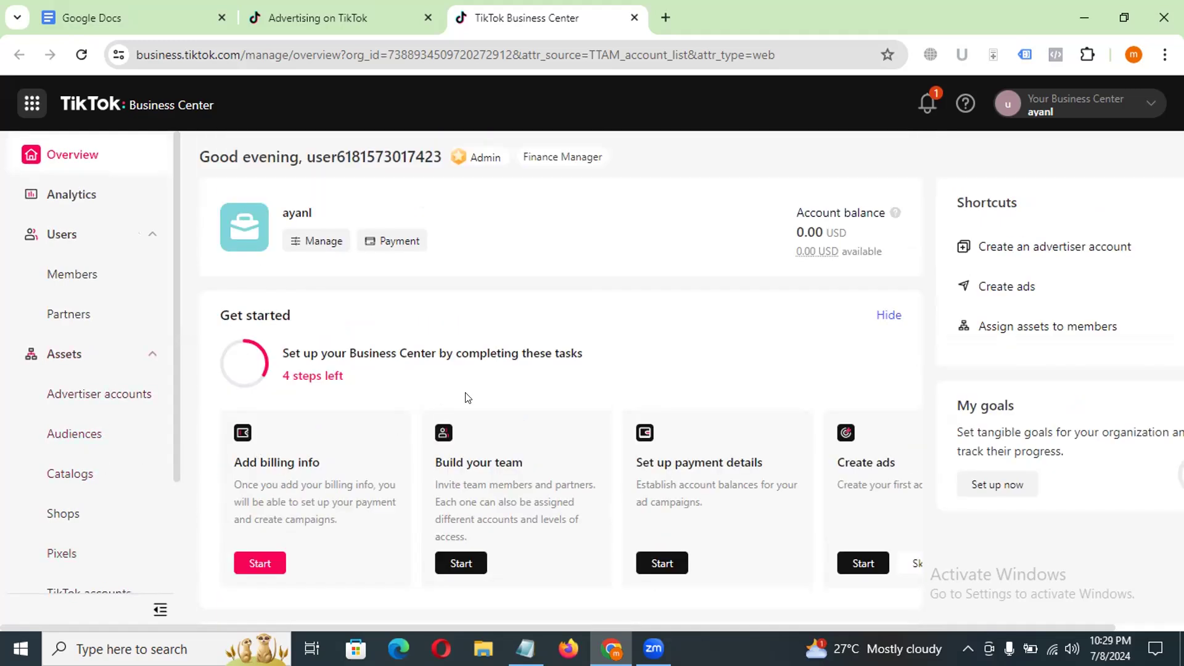
Step: Try to start the Create ads task from the Get started section with the existing ad account
scroll(824, 437, "down", 4)
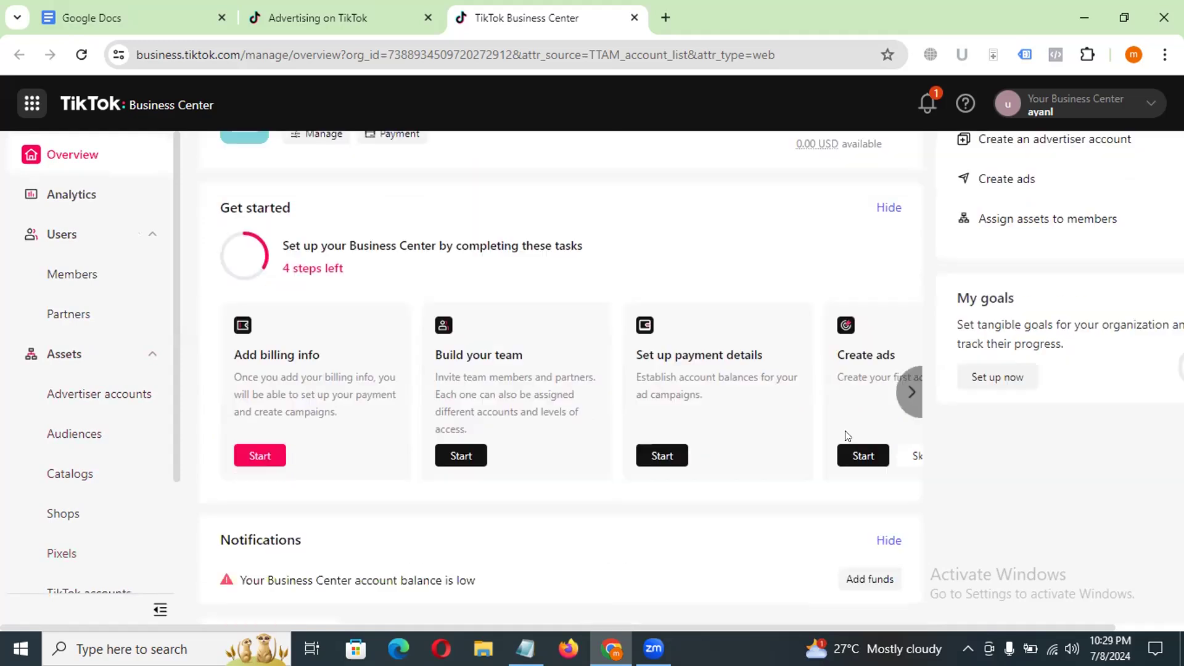
left_click(864, 302)
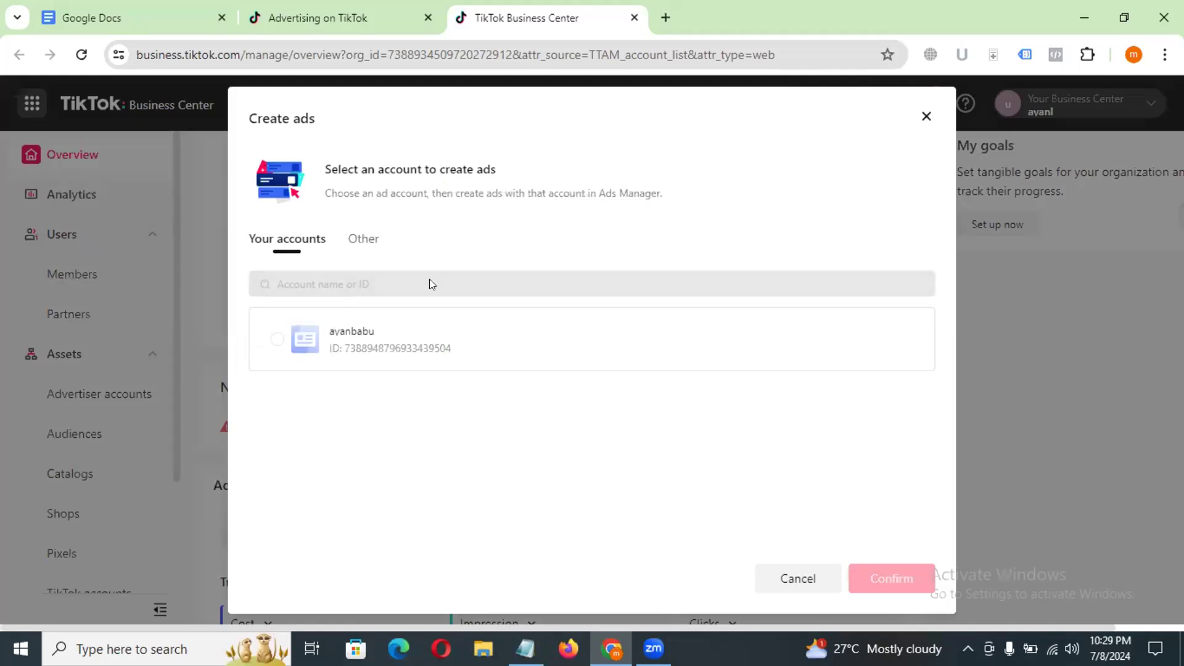
left_click(358, 356)
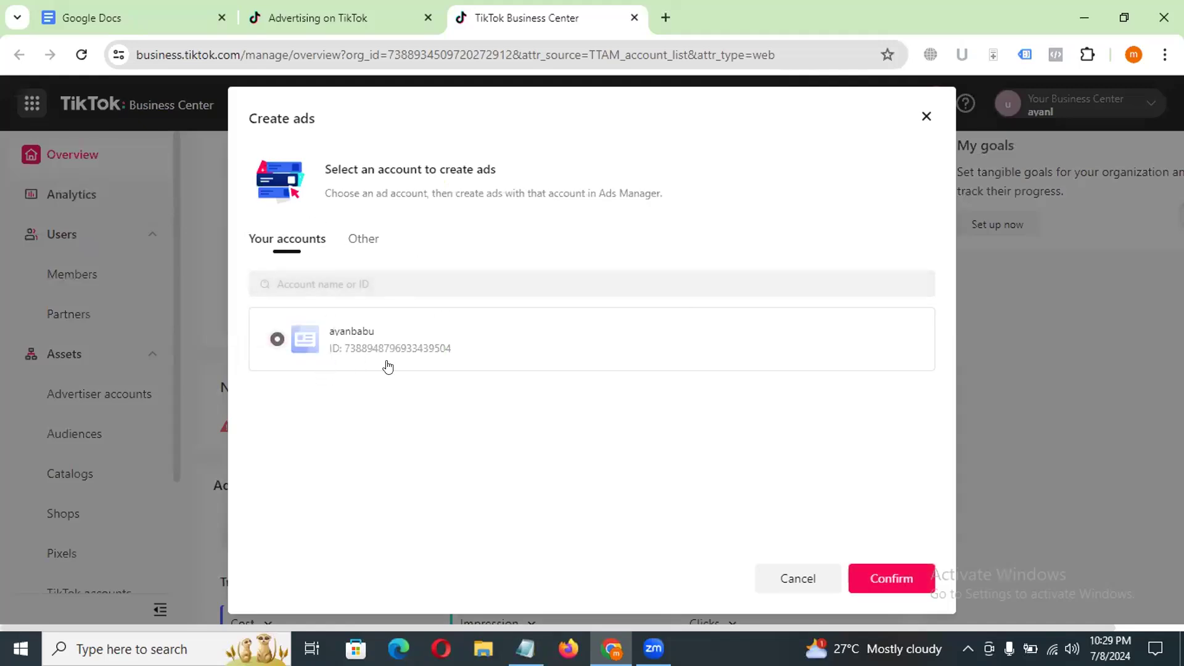
left_click(870, 583)
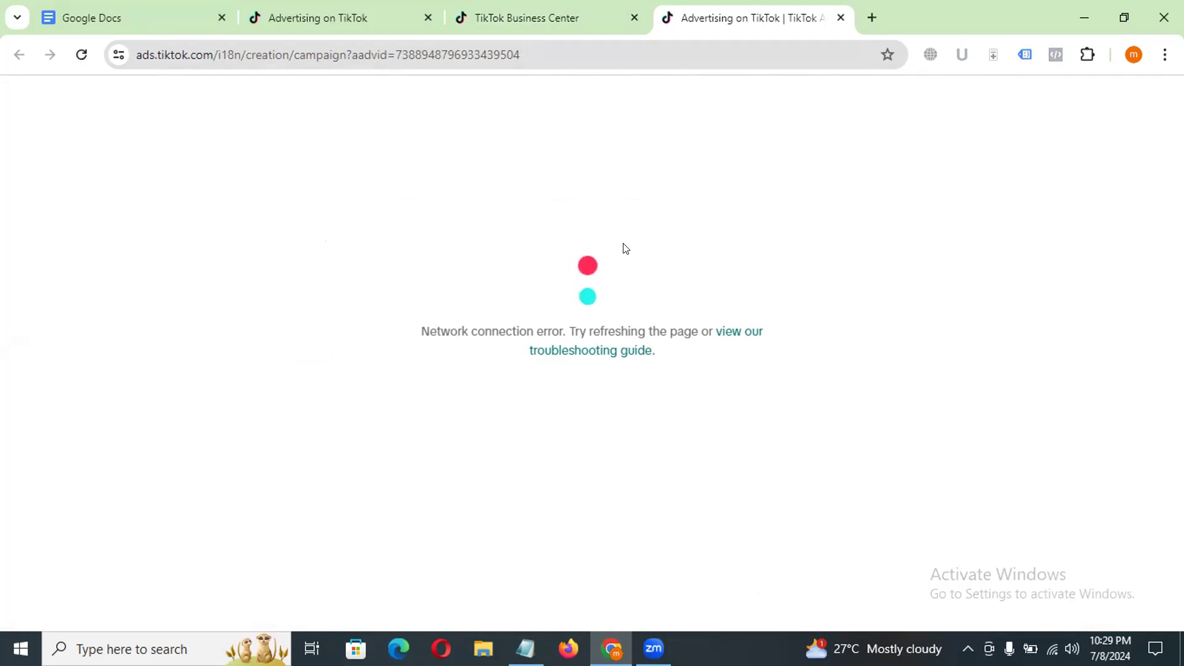
Step: Turn on the Browsec VPN with the United States location and reload the campaign creation page
left_click(922, 59)
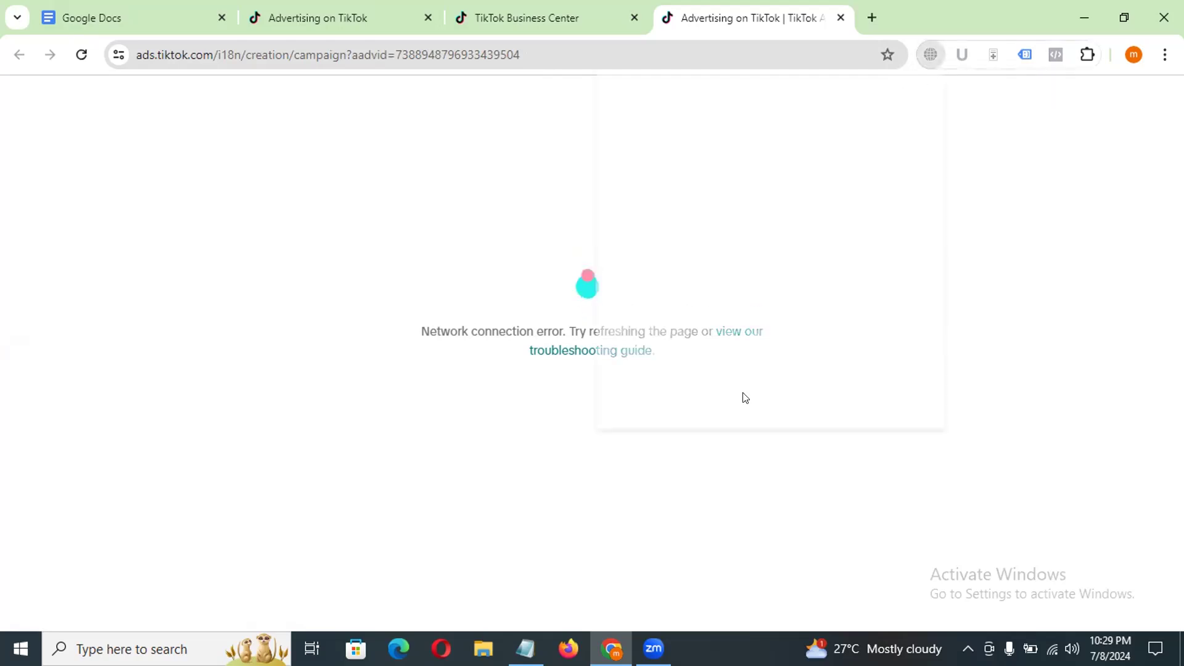
left_click(895, 419)
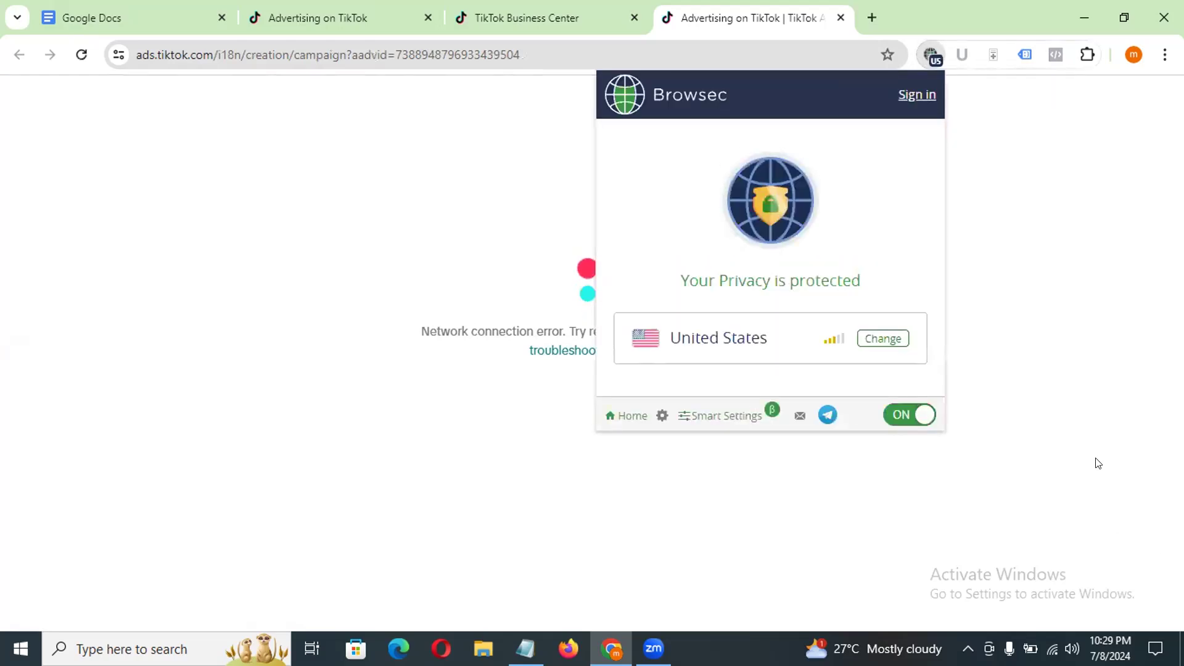
left_click(278, 42)
key("Return")
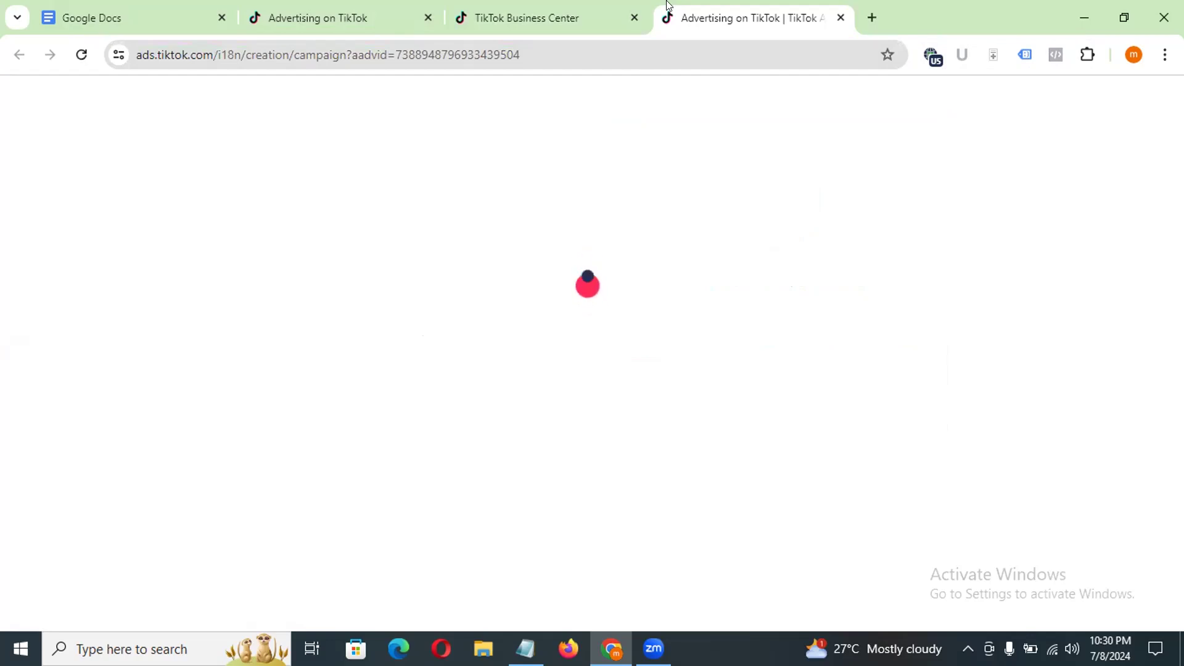
Step: Close the campaign creation page and retry the Create ads task, reloading the Business Center overview
left_click(841, 18)
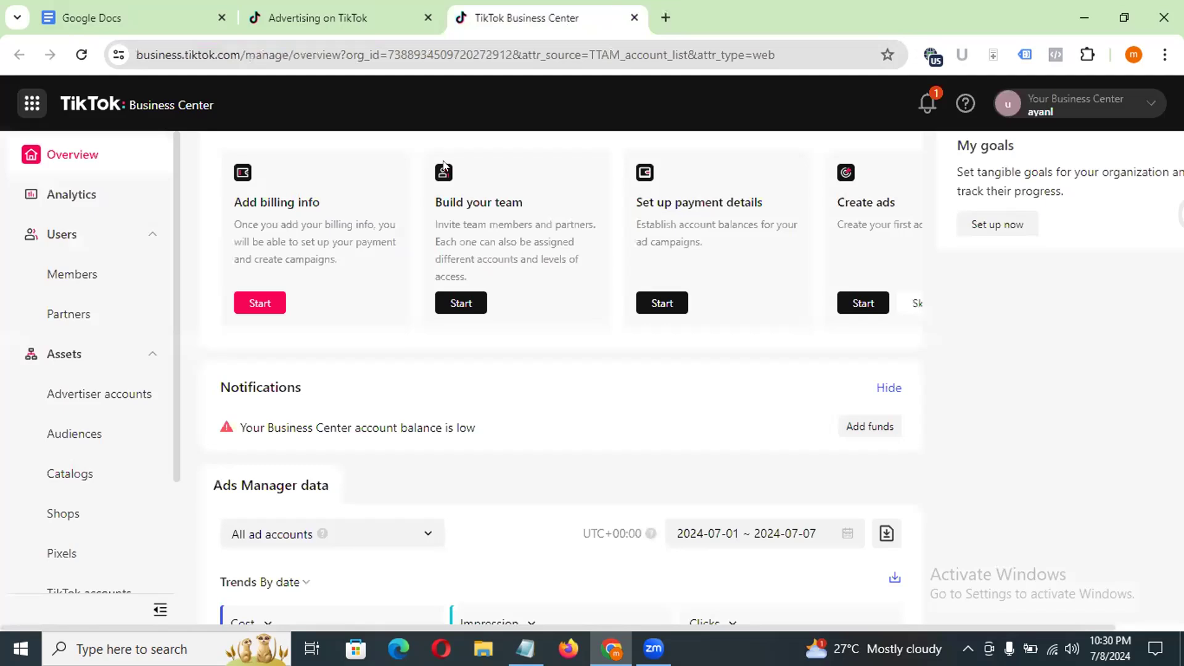
left_click(866, 302)
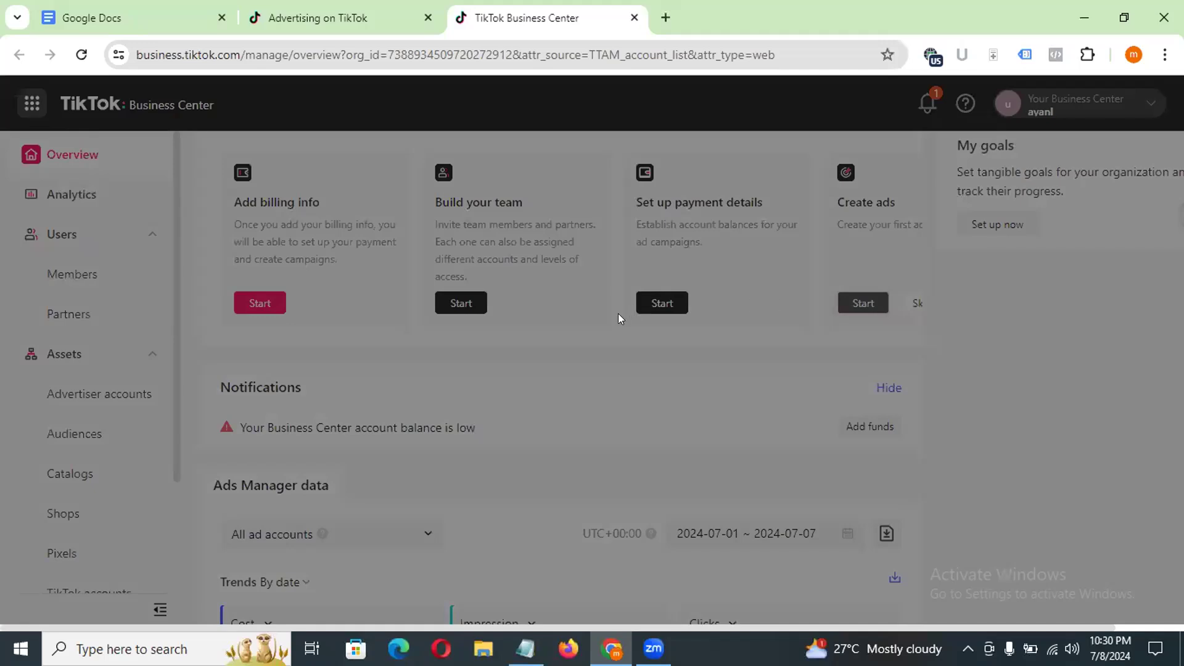
left_click(160, 55)
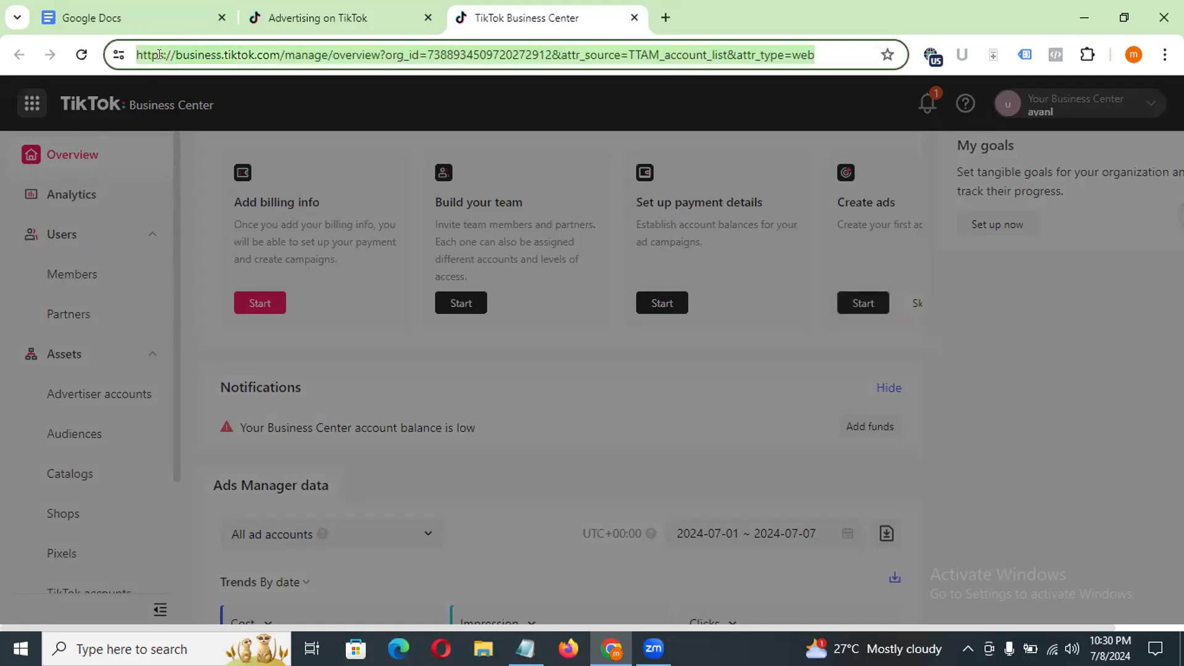
key("Return")
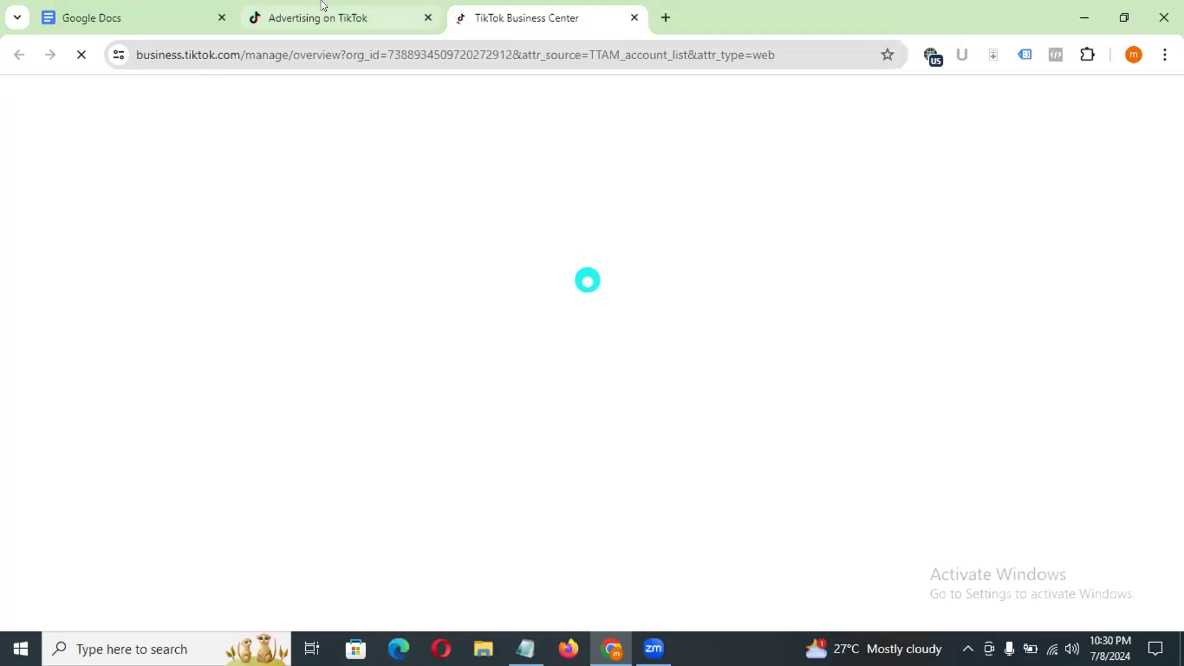
Step: Return to the Advertising on TikTok account selection page and open the Ads Manager account
left_click(323, 12)
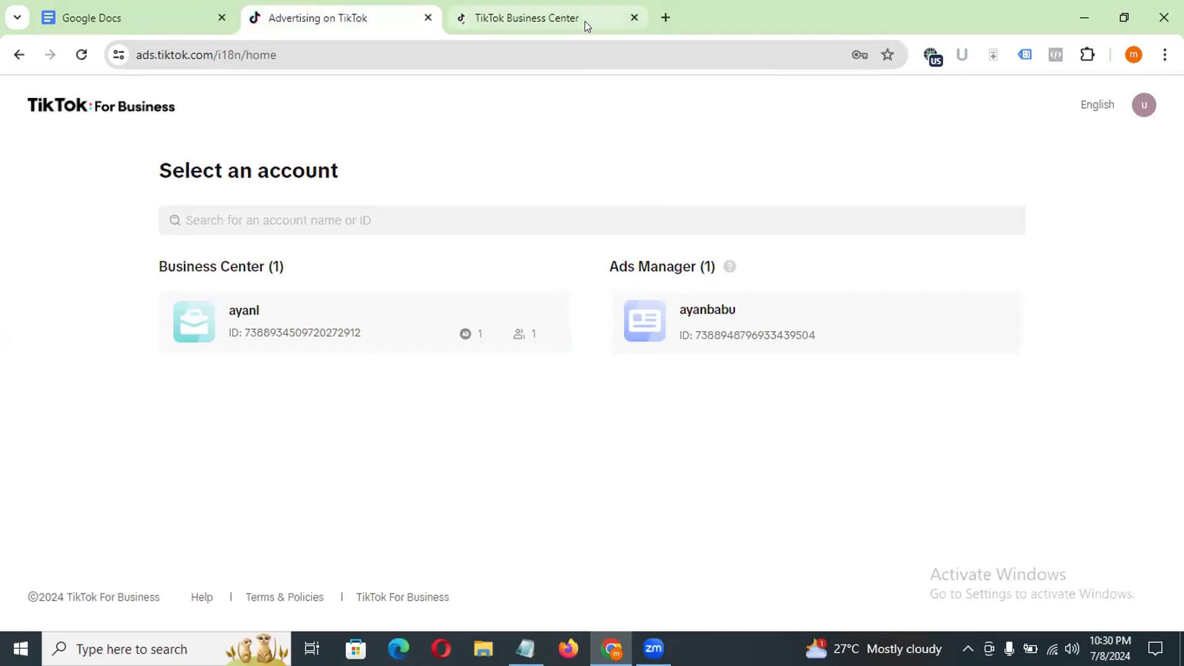
left_click(684, 313)
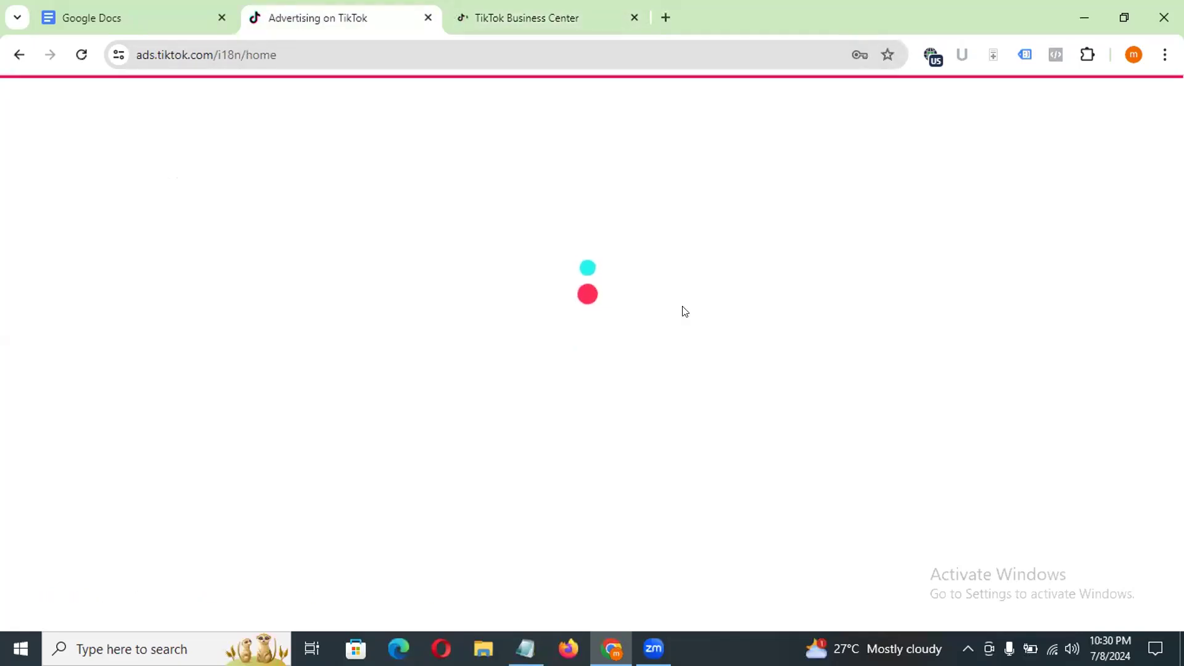
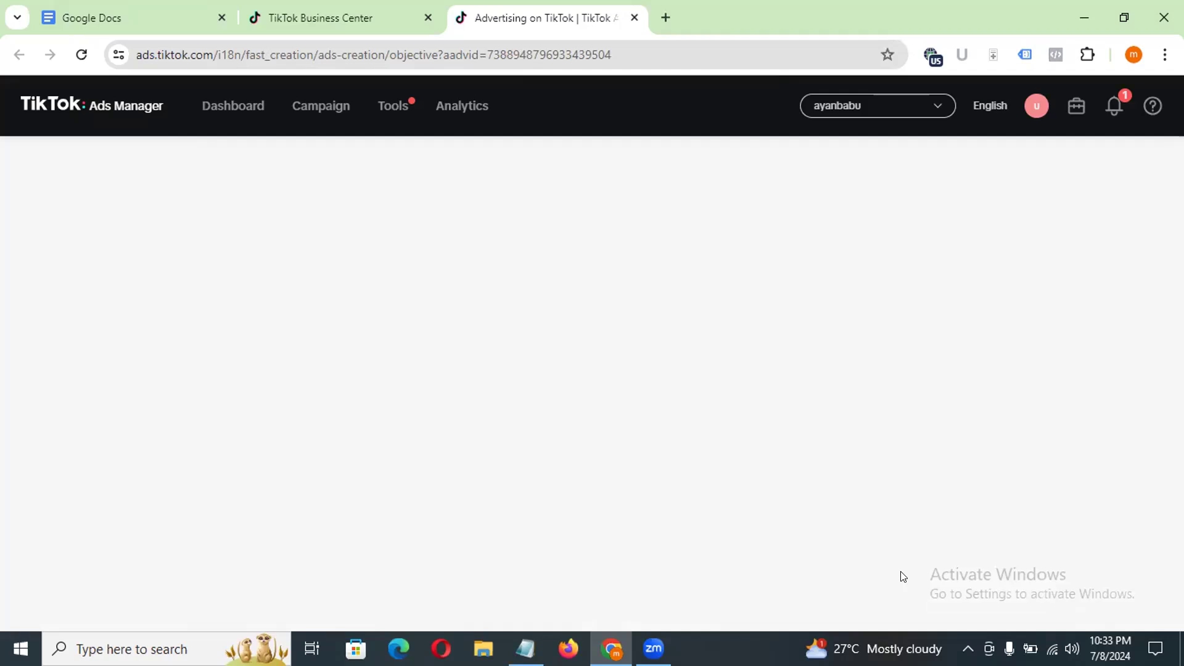
Step: Try to open the Ads Manager dashboard, then close the TikTok tabs after checking the Browsec VPN
left_click(232, 109)
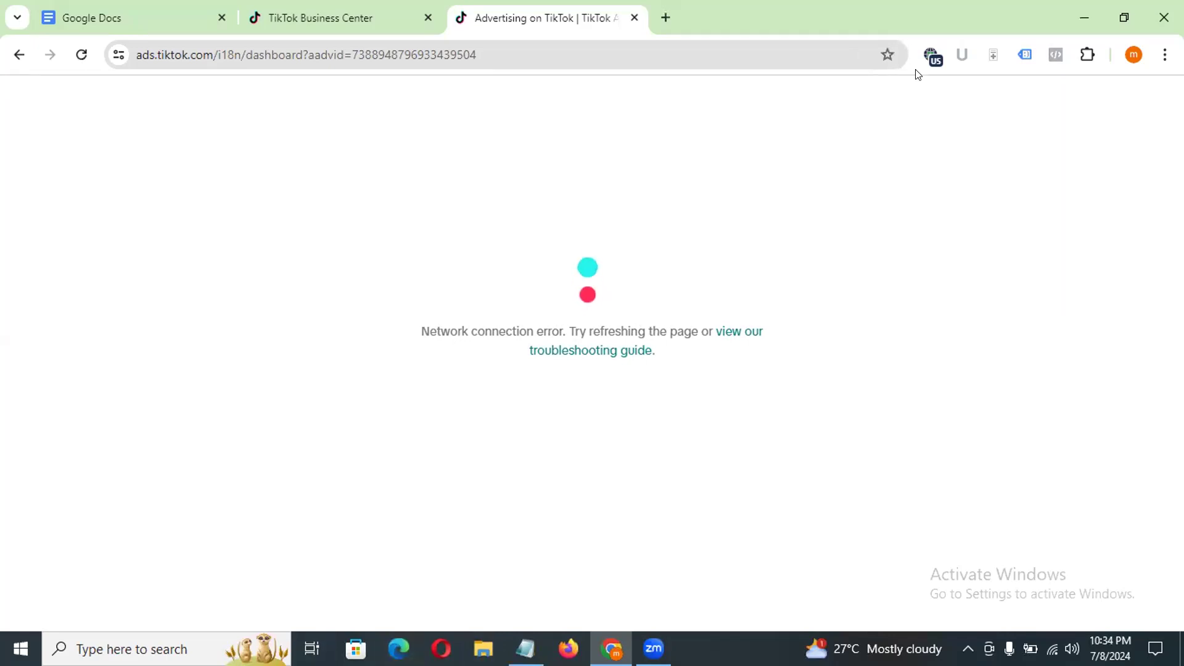
left_click(932, 56)
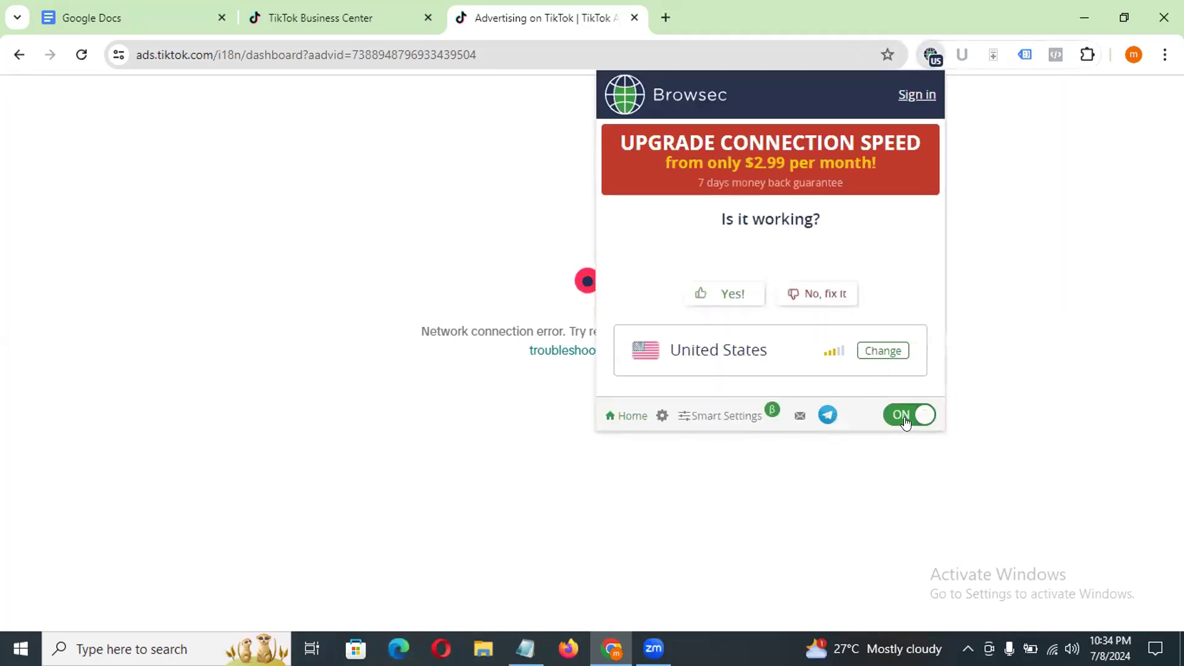
left_click(427, 18)
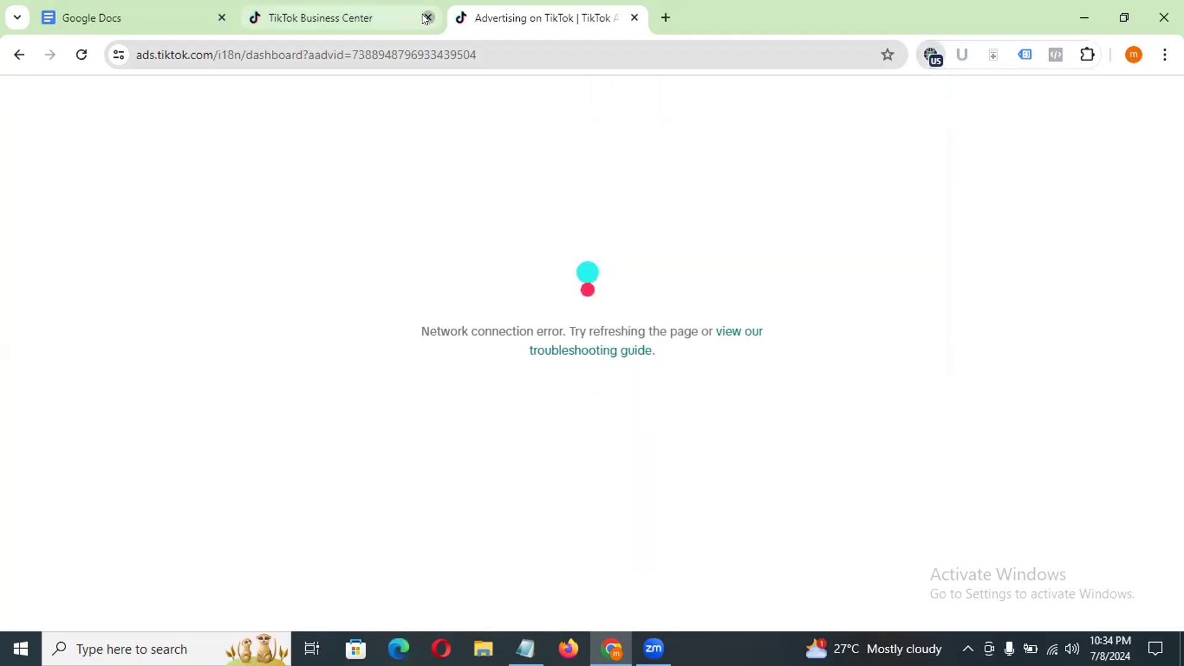
left_click(427, 18)
left_click(427, 18)
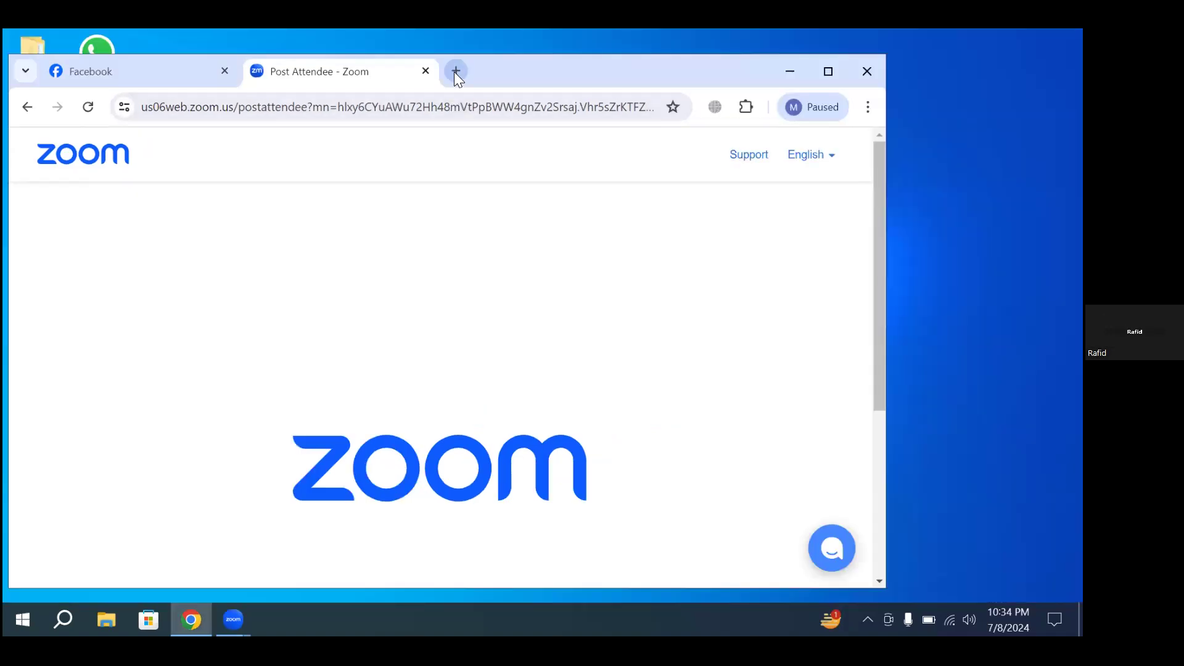
Step: Open the bookmarked TikTok Business Center in a new tab and turn on the Browsec VPN
left_click(455, 72)
left_click(800, 139)
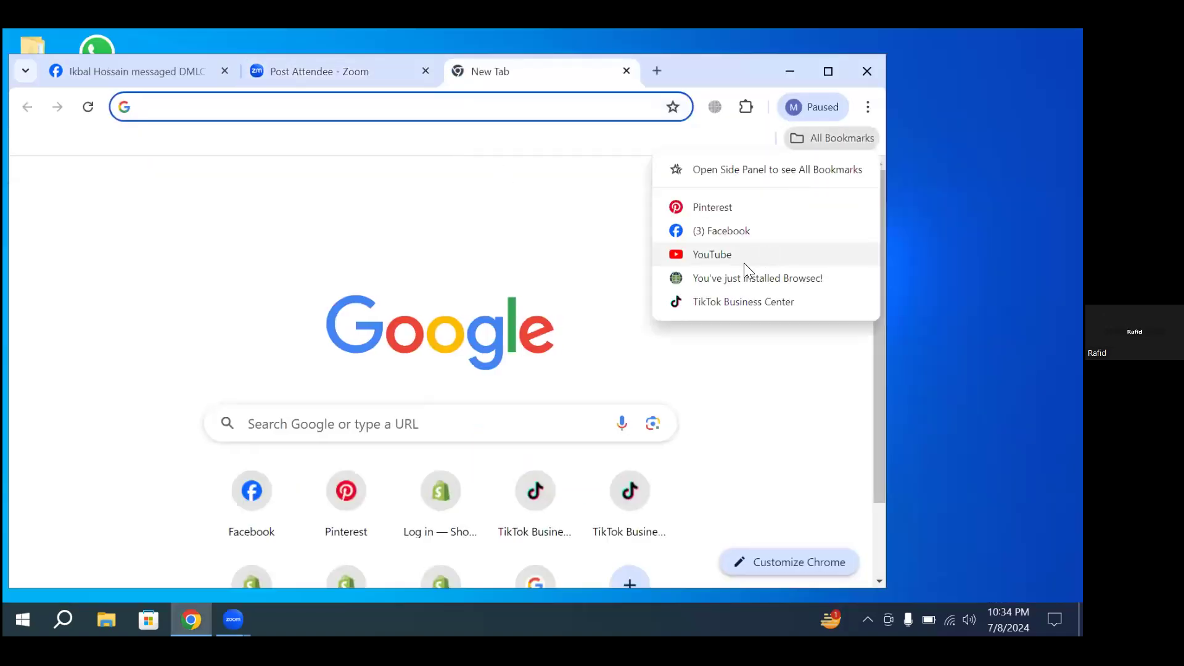
left_click(740, 302)
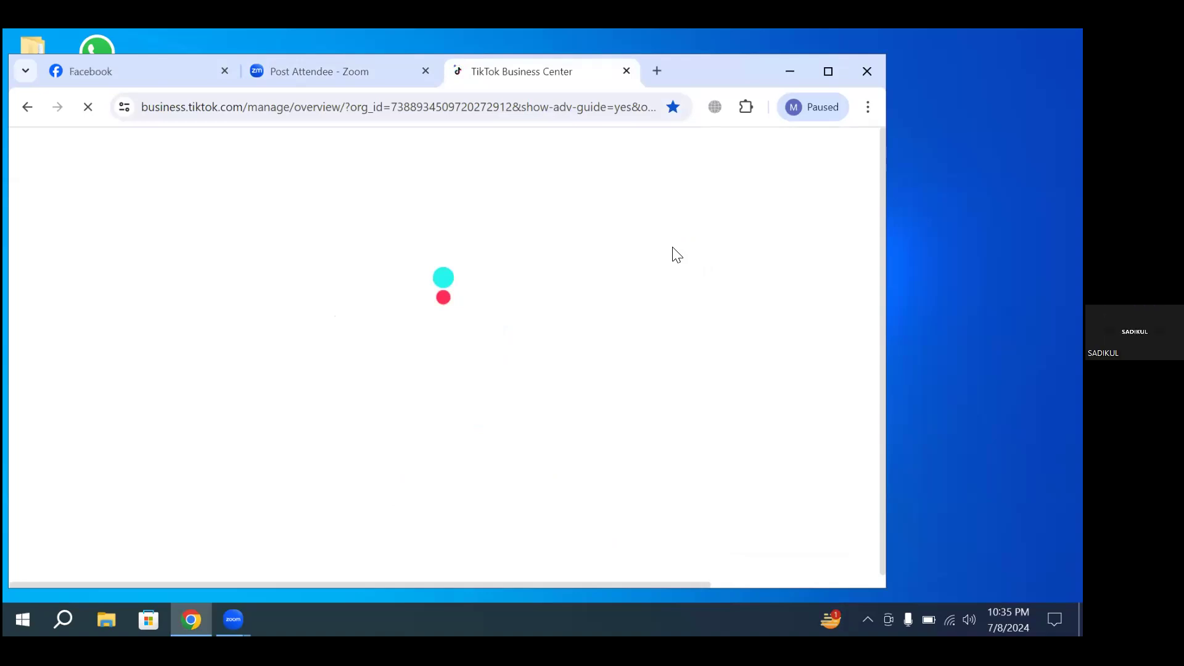
left_click(715, 106)
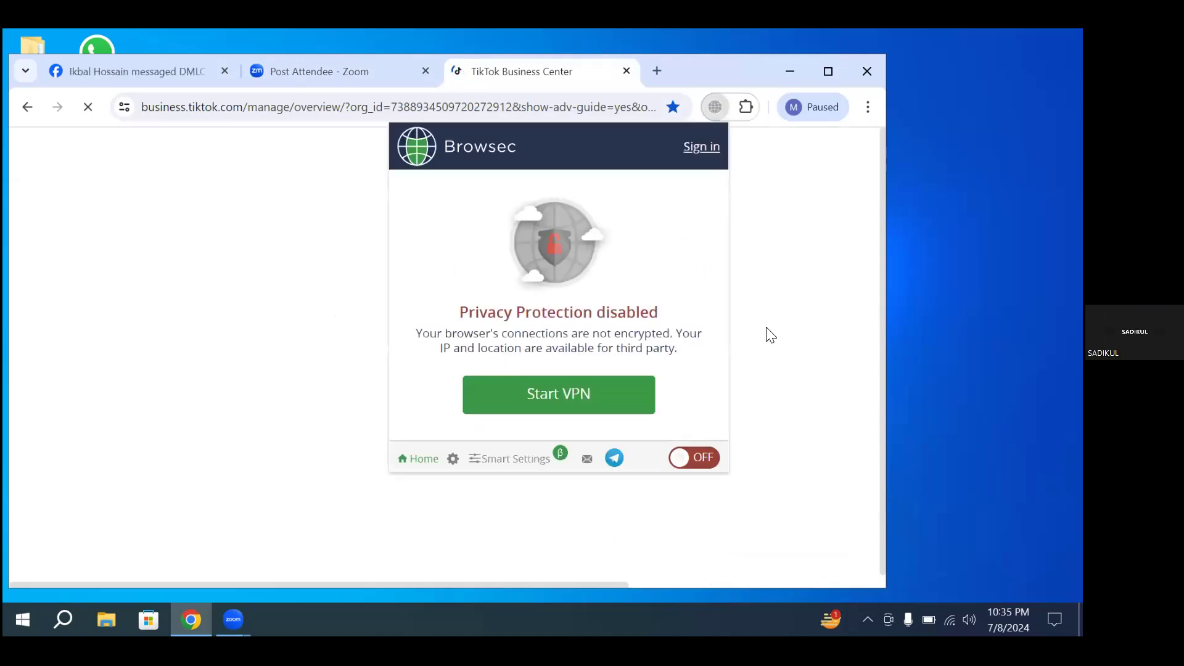
left_click(745, 107)
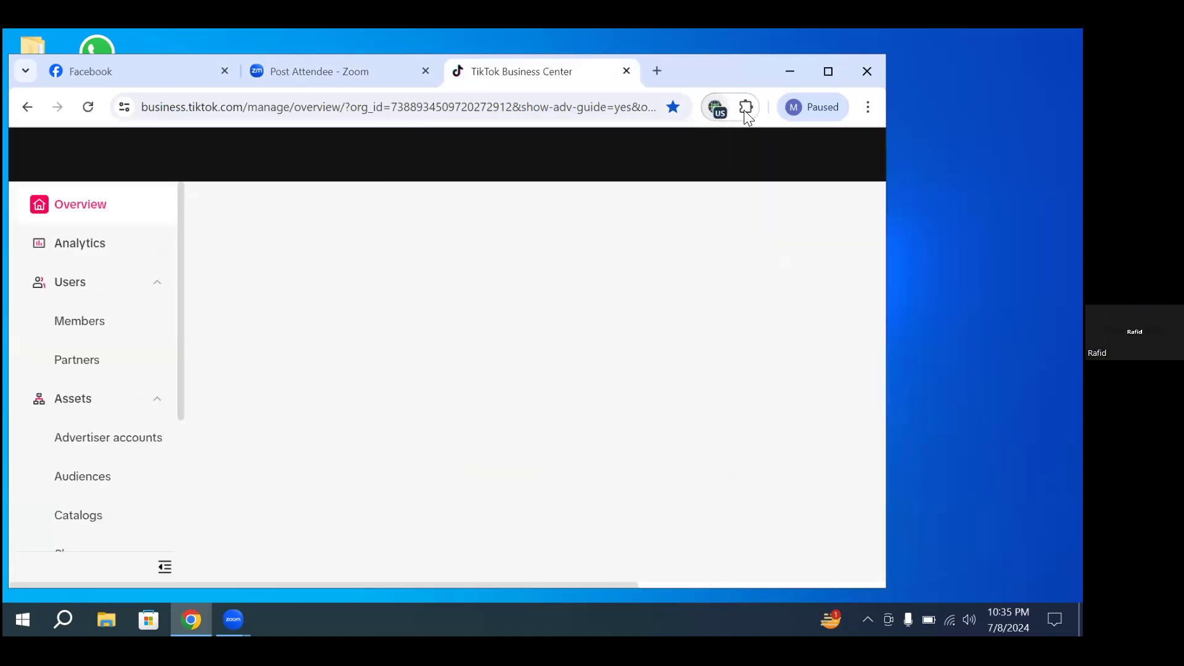
left_click(778, 312)
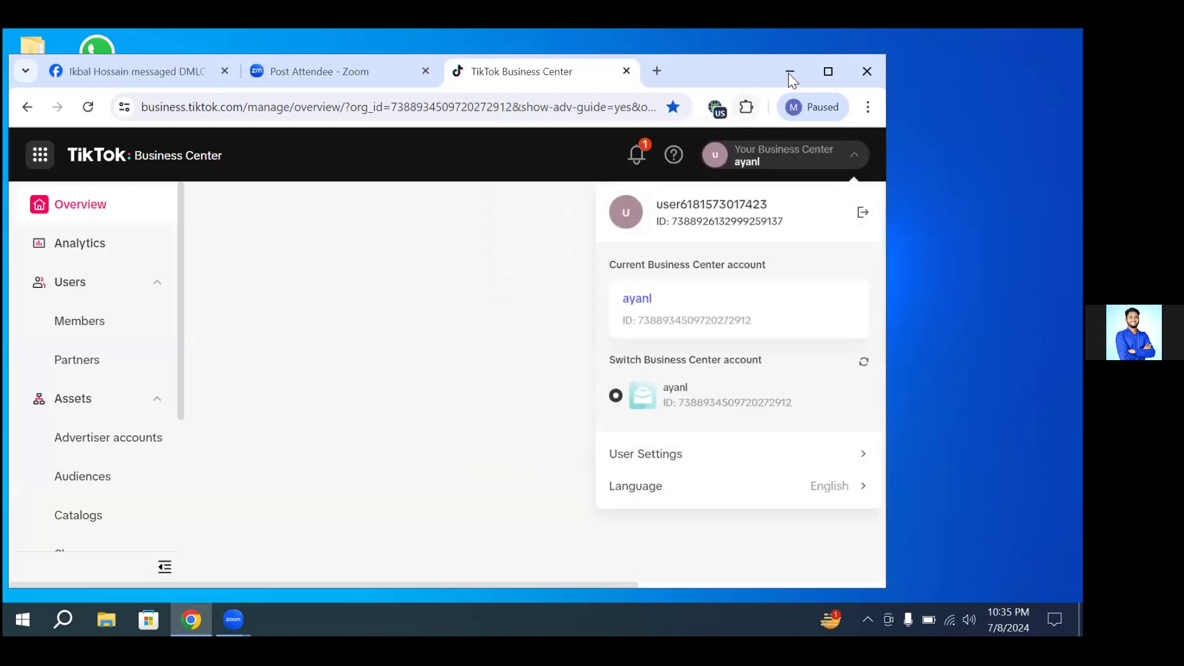
left_click(829, 71)
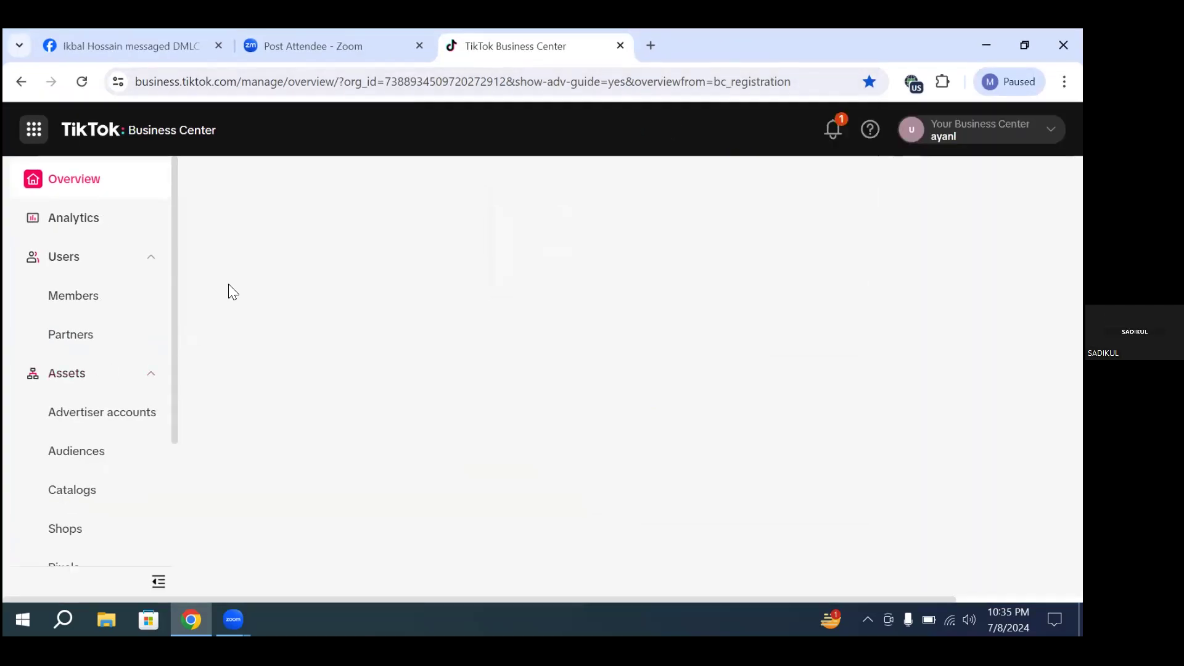
Step: Try the Create ads task from the Business Center overview with the existing ad account
scroll(233, 309, "up", 2)
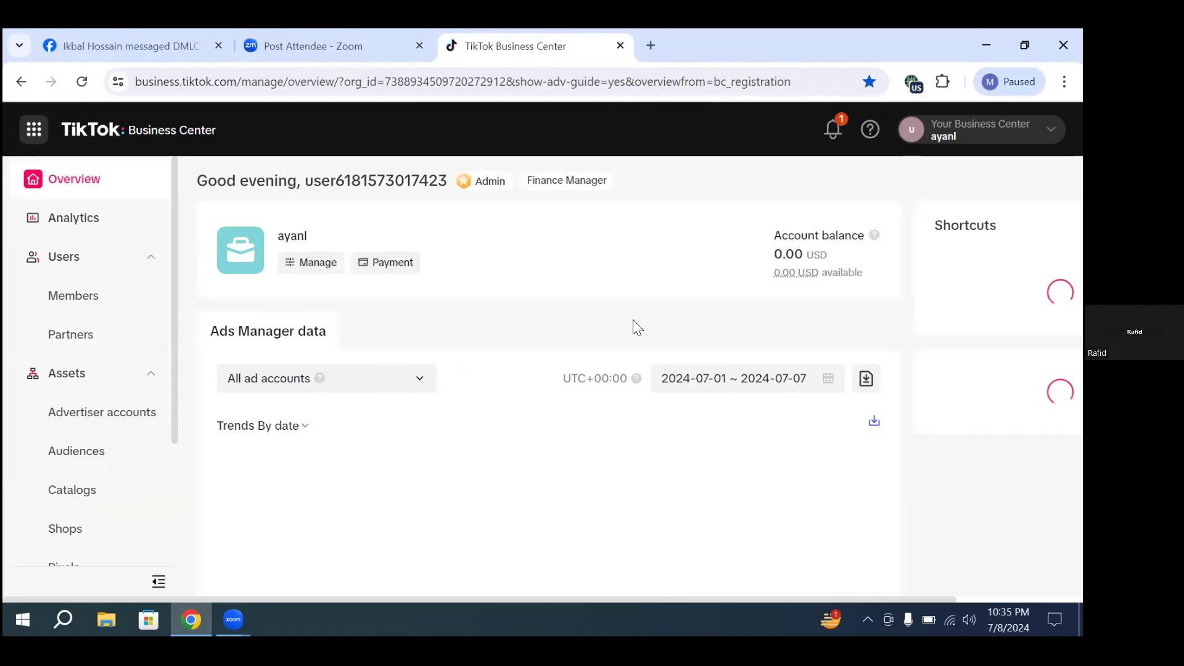
scroll(617, 339, "down", 2)
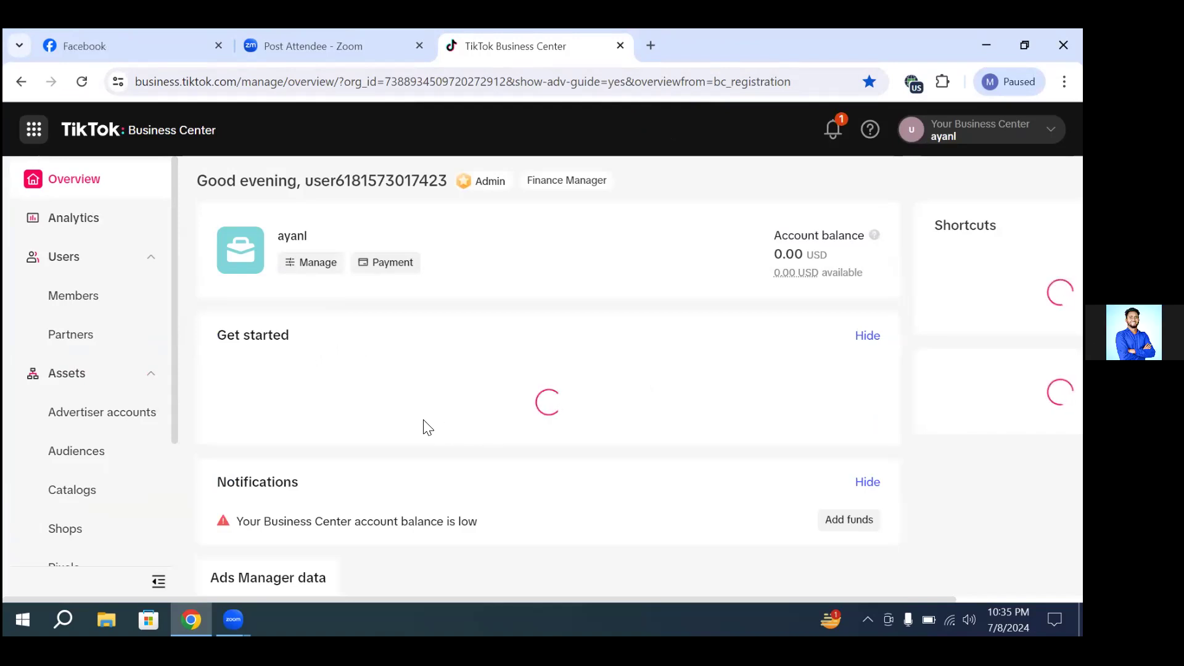
scroll(456, 333, "down", 5)
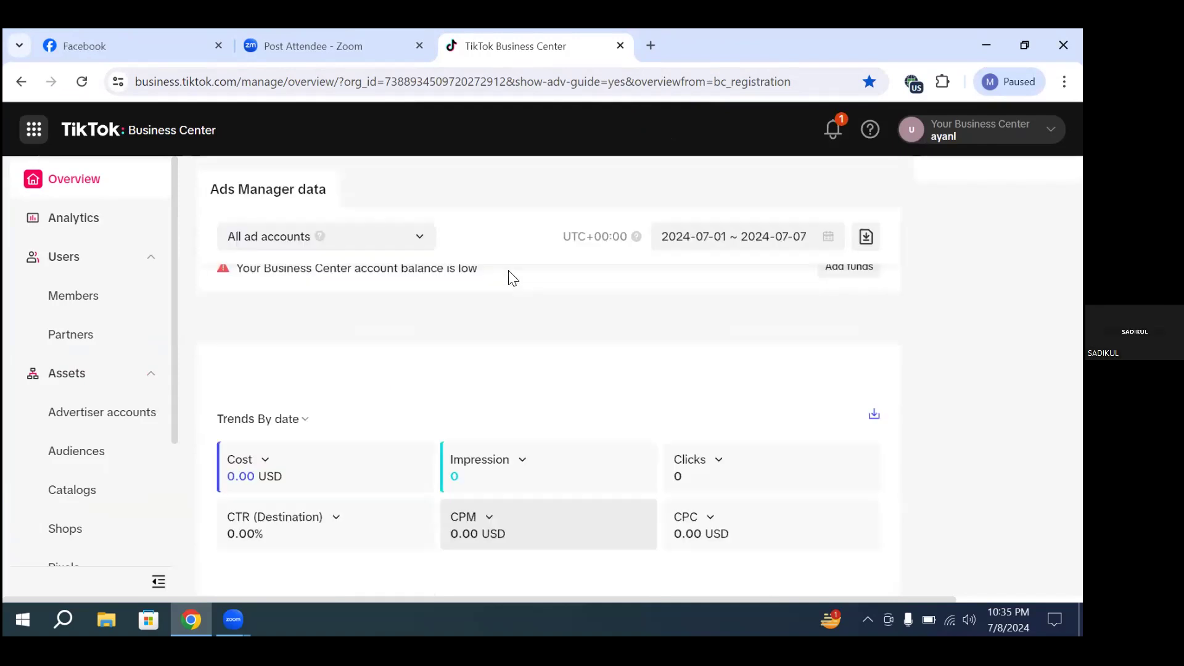
scroll(509, 277, "up", 5)
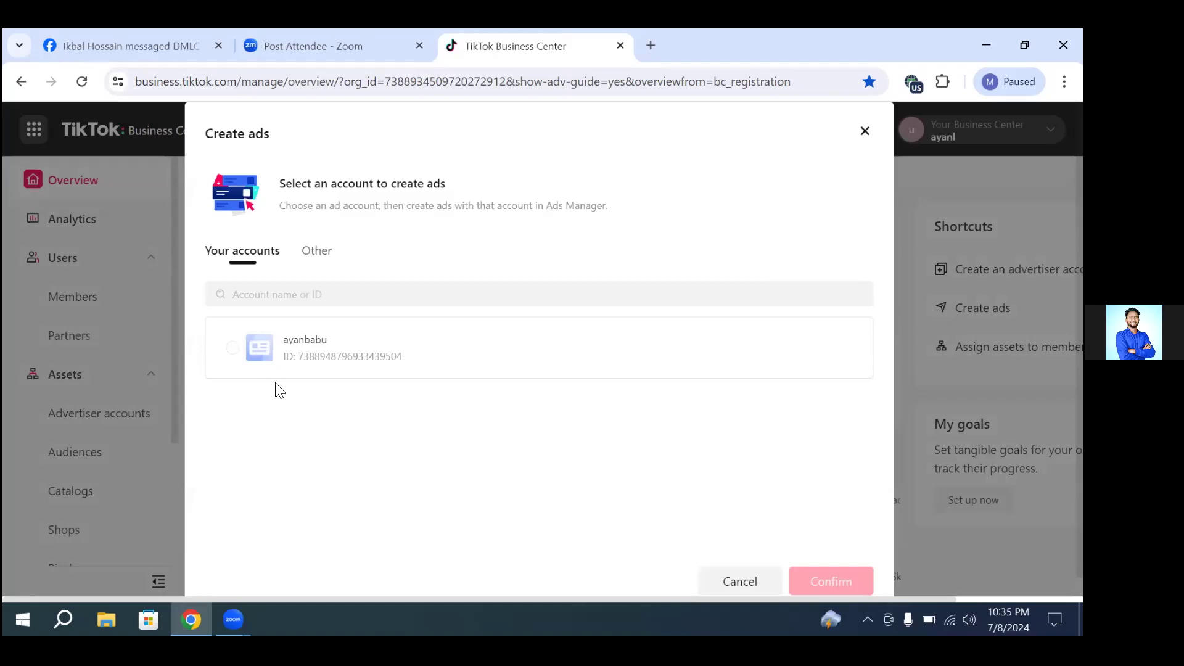
left_click(234, 355)
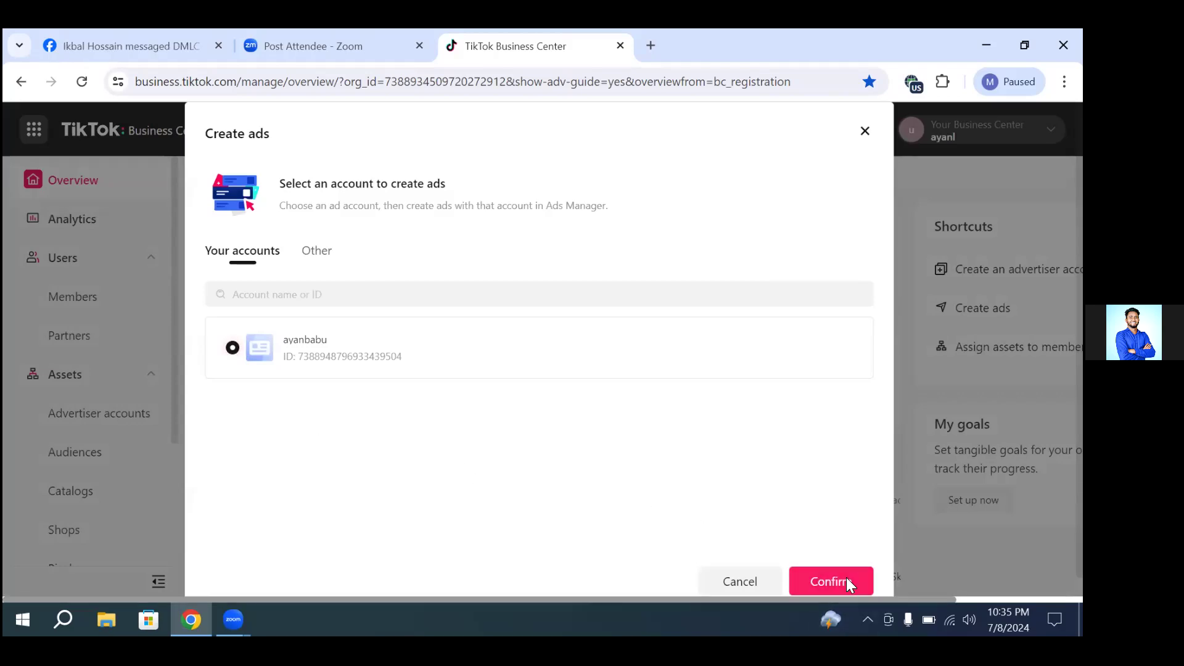
left_click(794, 582)
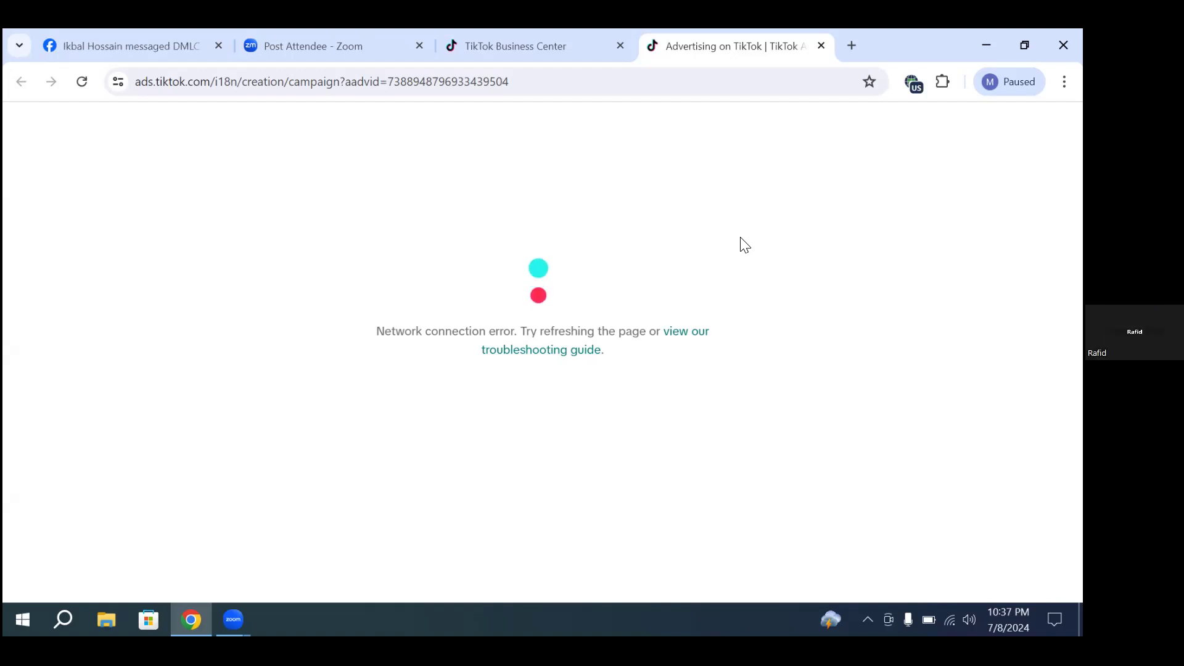
Step: Reload the campaign creation page and change the Browsec VPN location to Singapore
left_click(84, 82)
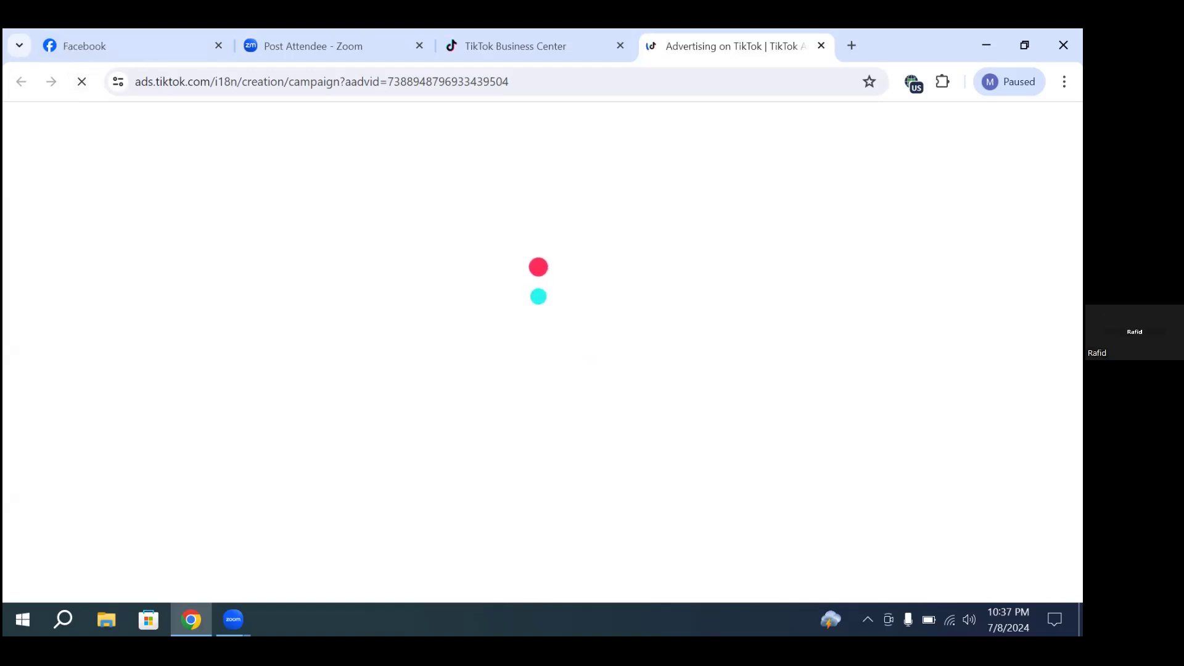
left_click(912, 85)
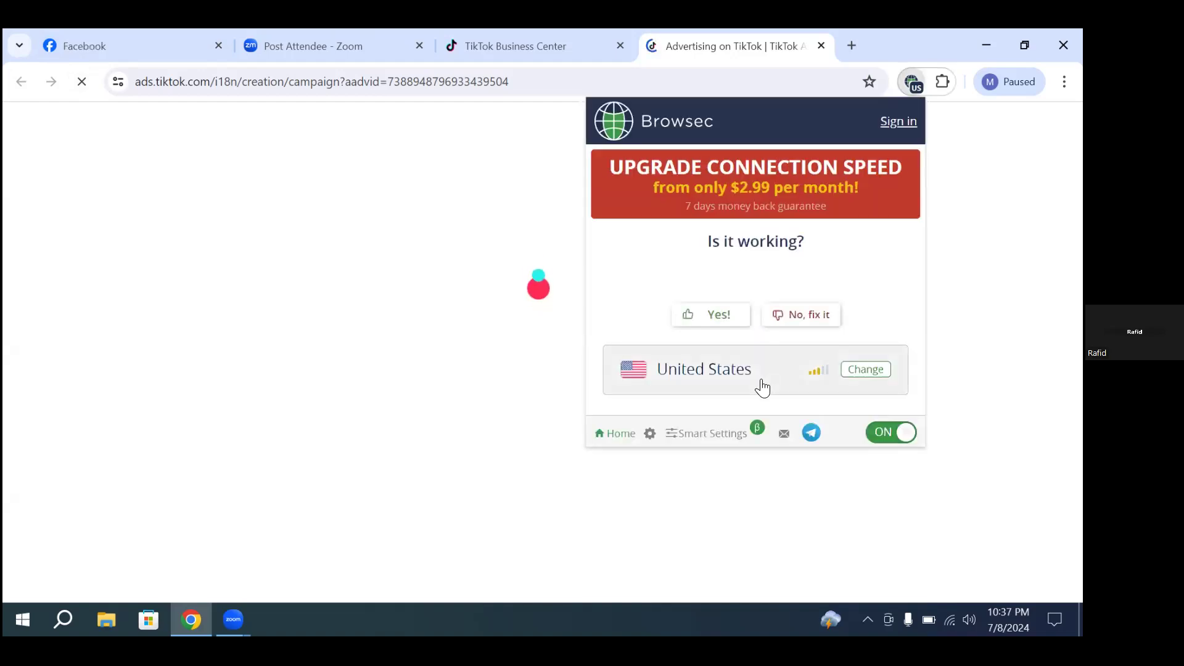
left_click(862, 370)
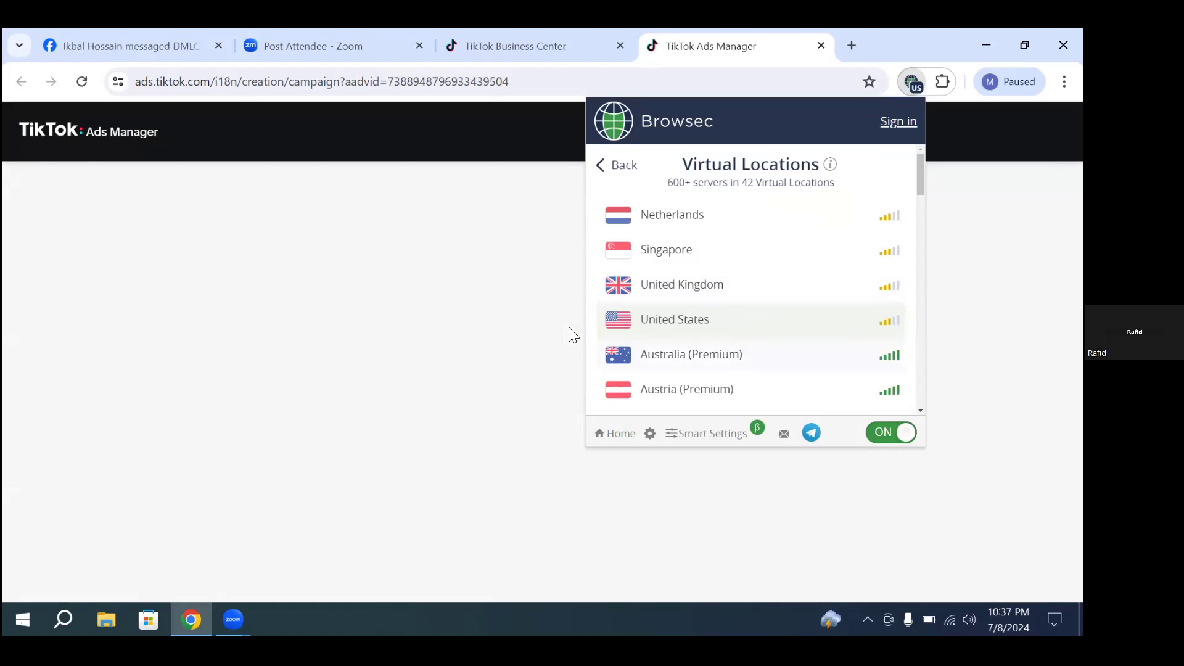
left_click(488, 305)
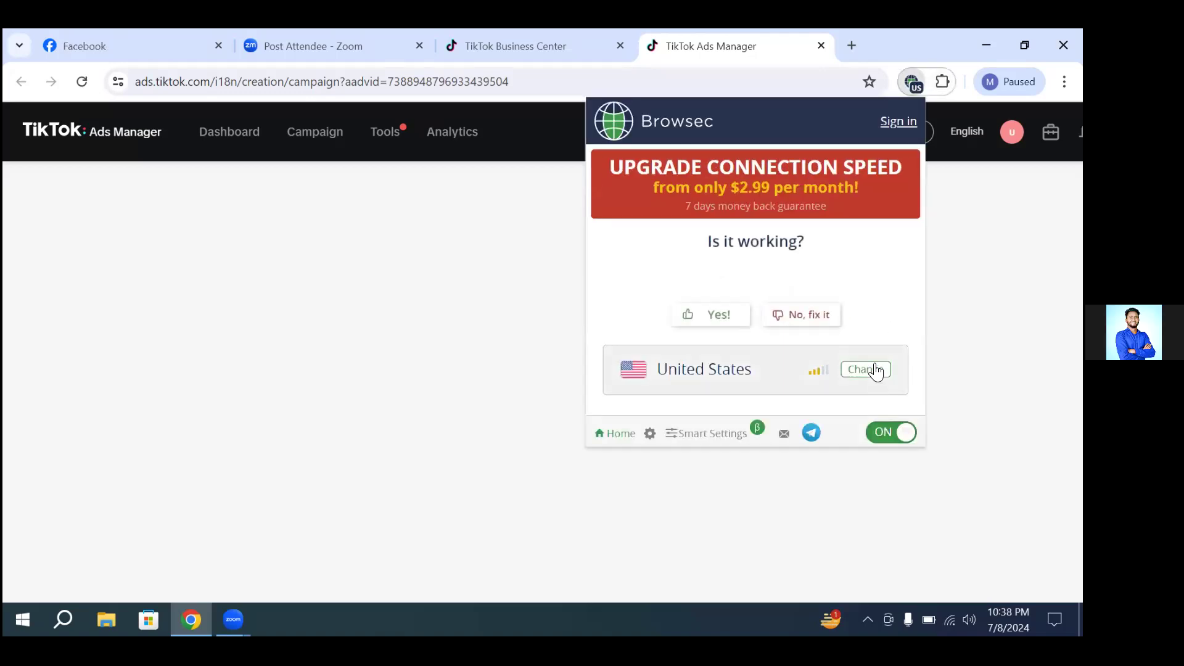
left_click(875, 368)
left_click(709, 254)
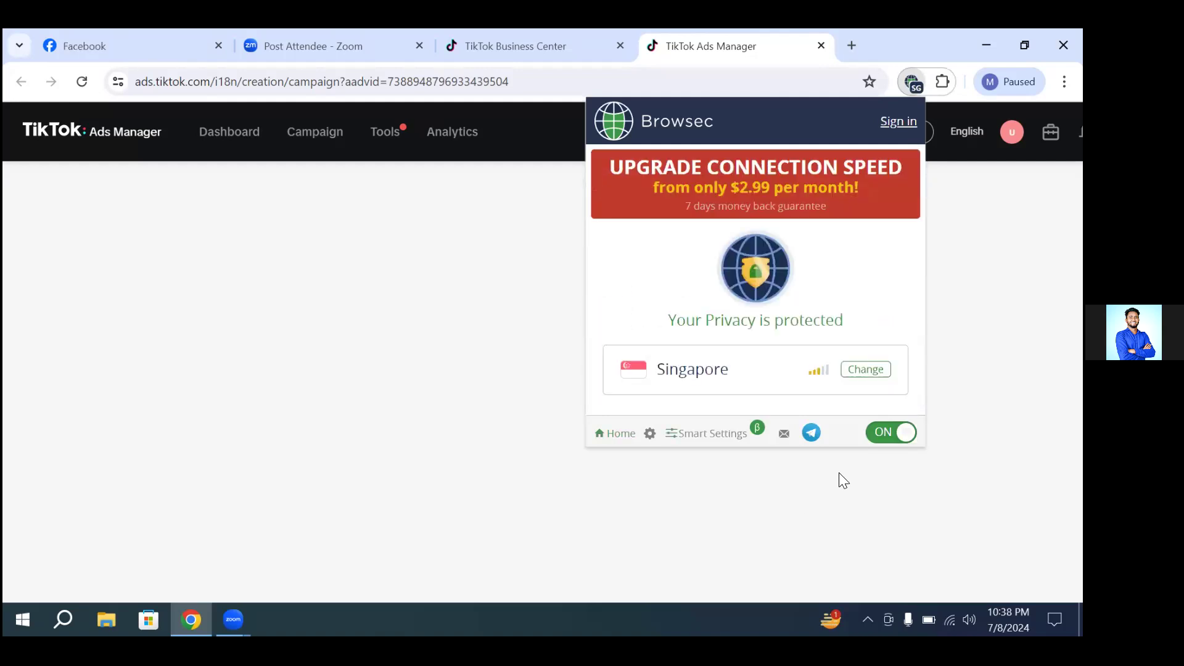
left_click(578, 379)
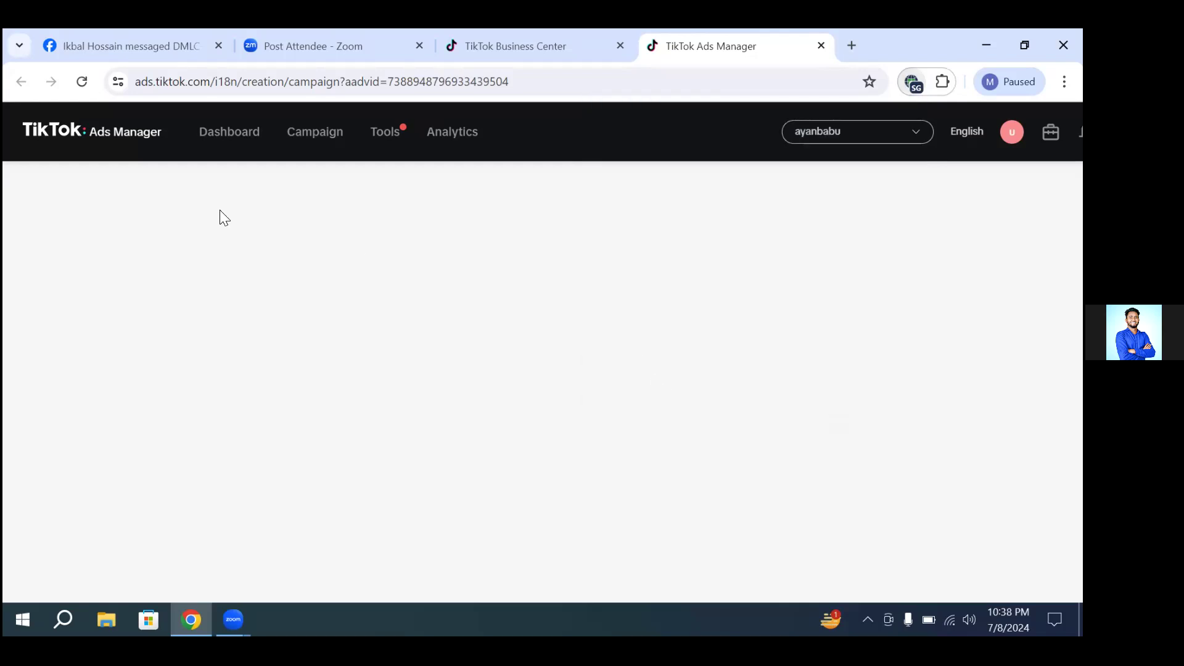
Step: Reload the ad creation page repeatedly to try to load it through the Singapore VPN
left_click(82, 81)
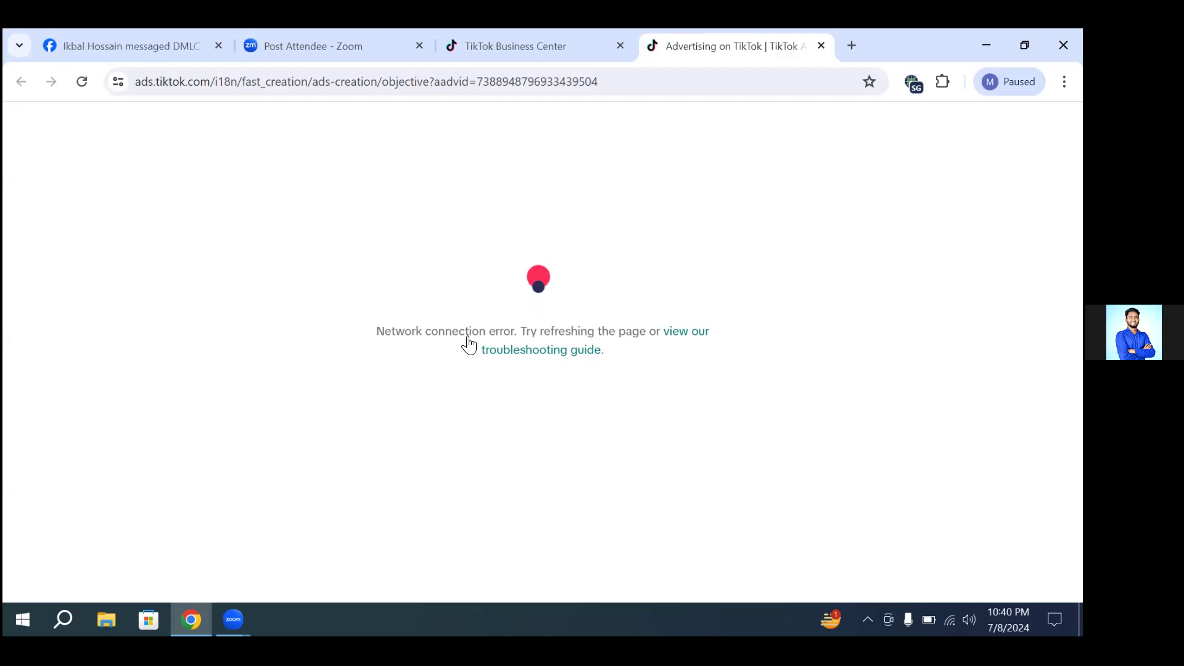
left_click(82, 90)
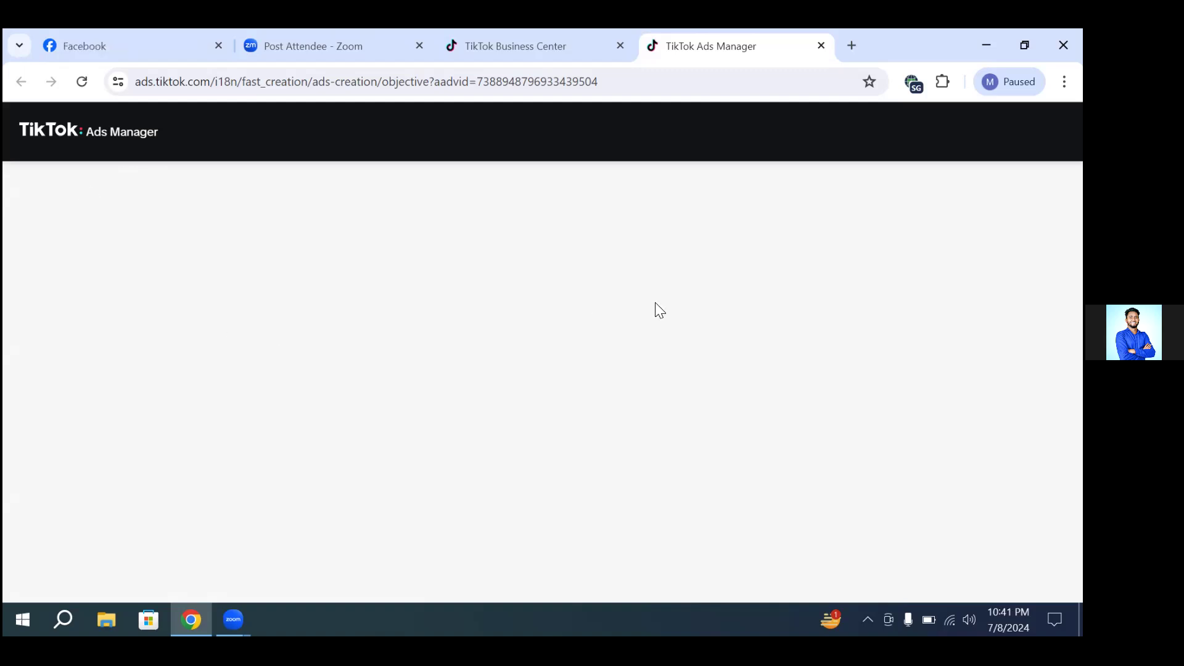
left_click(82, 82)
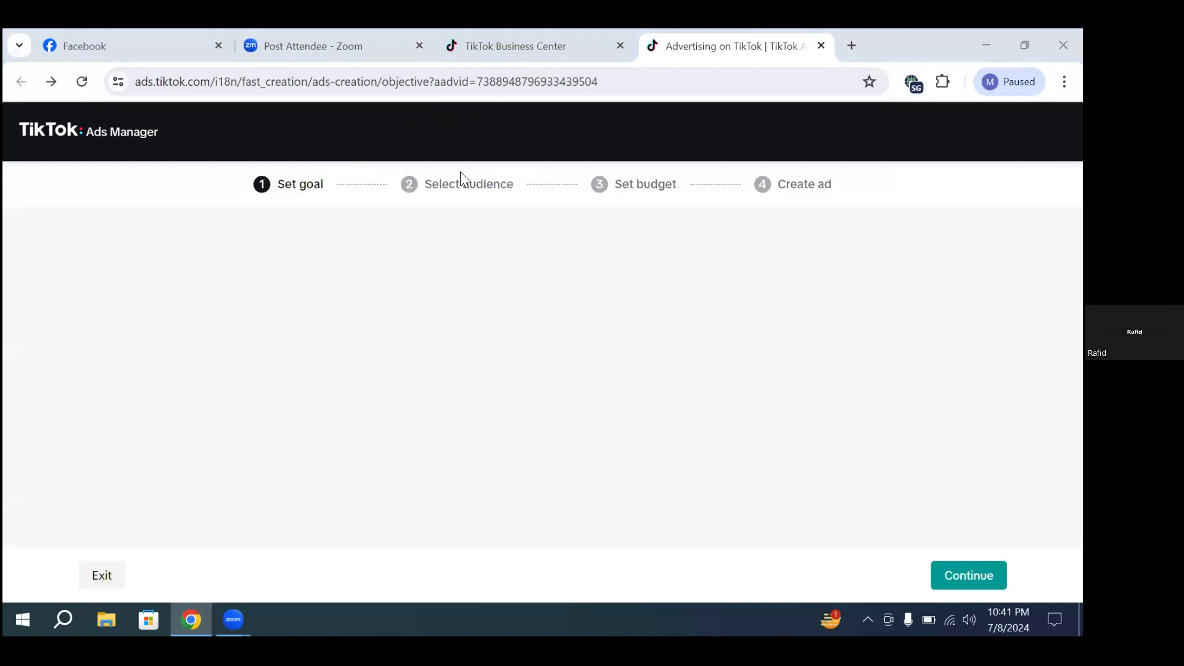
left_click(82, 80)
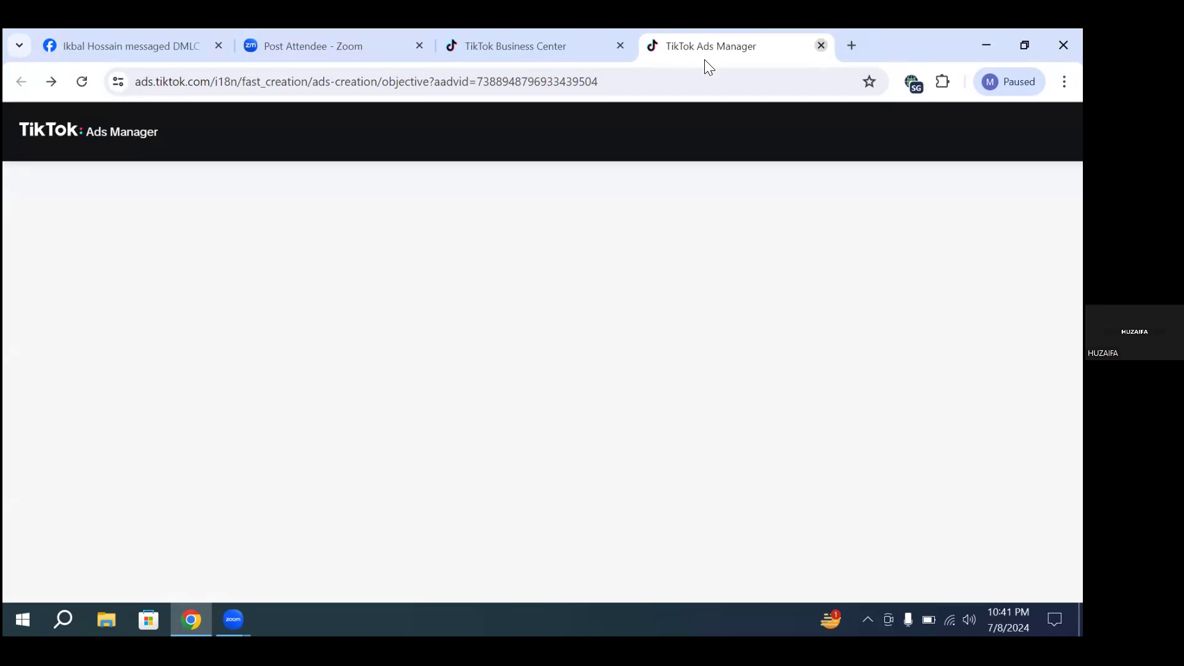
Step: Close the Ads Manager and Business Center pages and reopen the bookmarked TikTok Business Center in a new tab
left_click(821, 46)
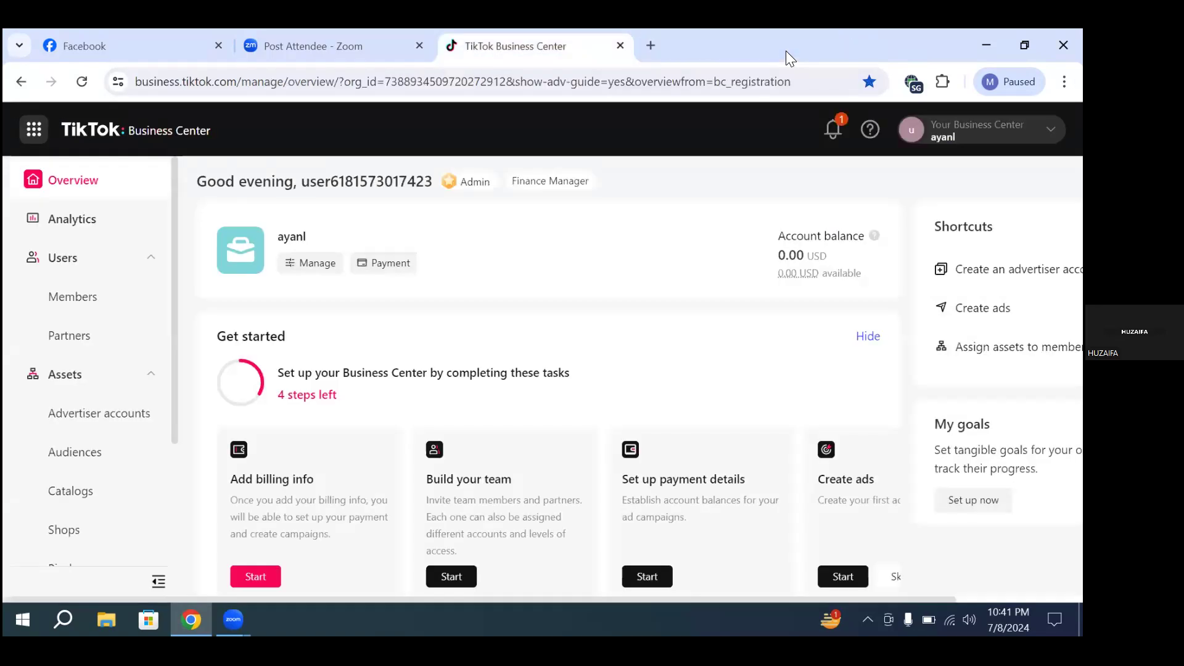
left_click(620, 47)
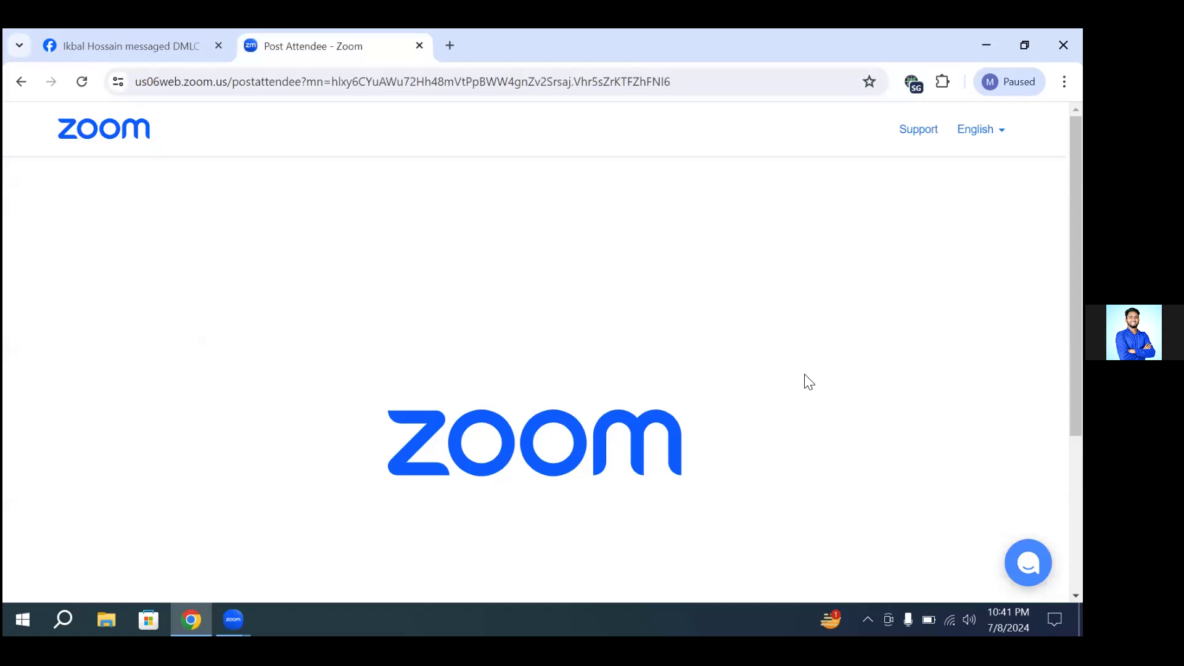
left_click(450, 50)
left_click(1029, 112)
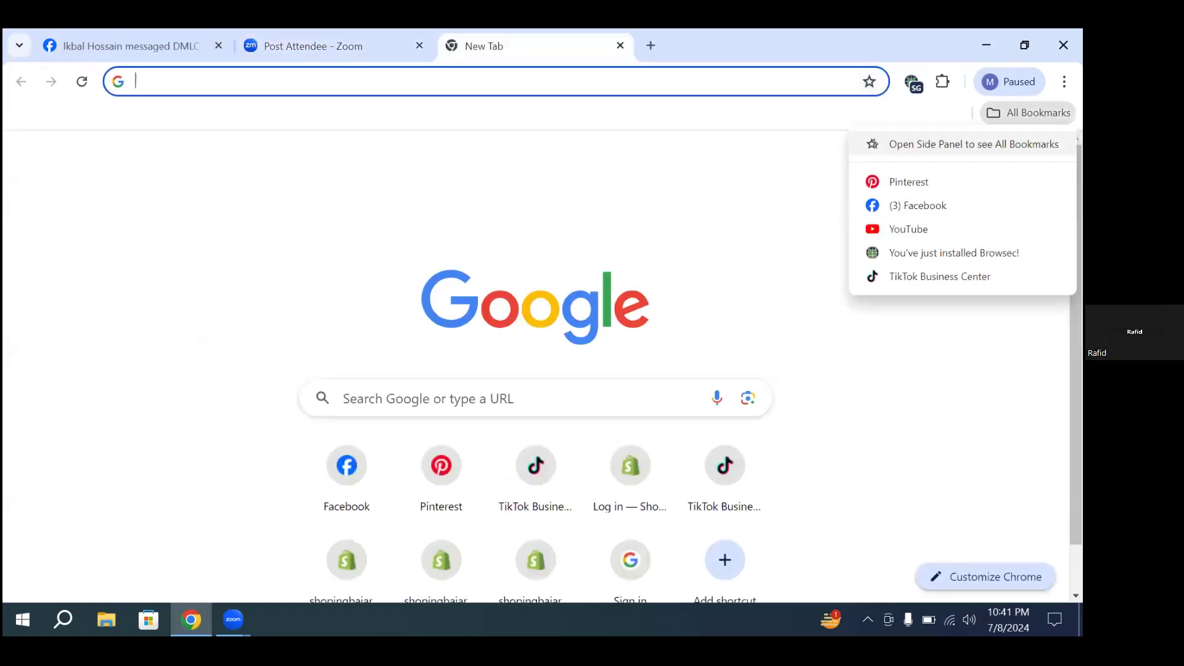
left_click(925, 277)
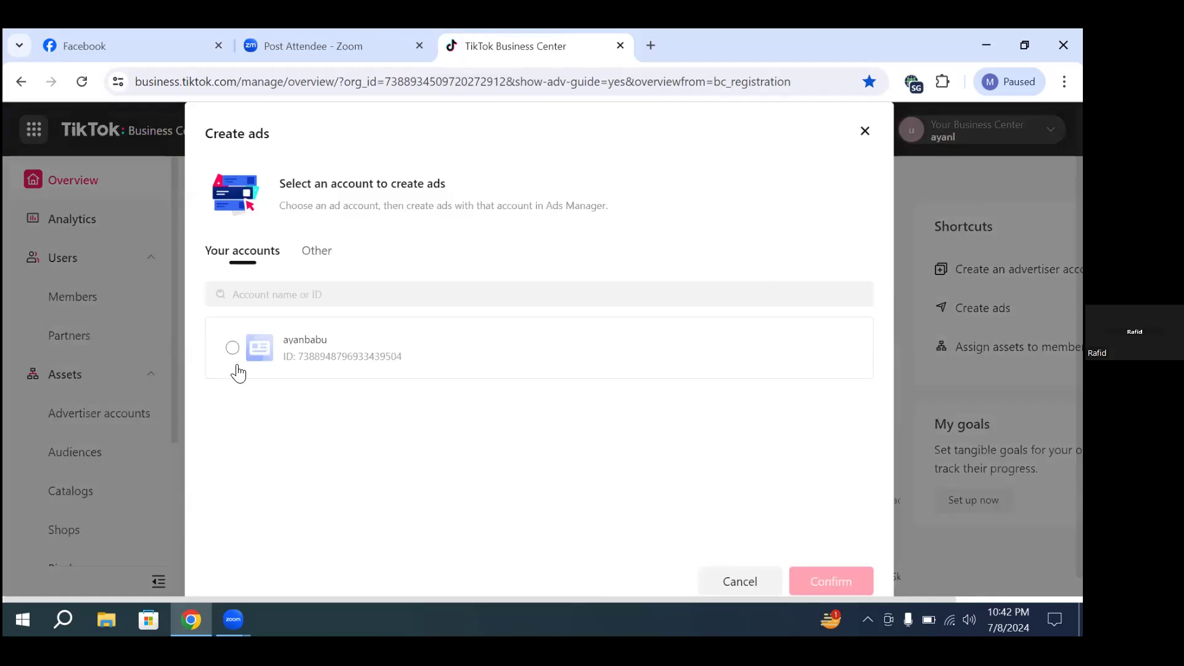
Step: Start creating ads with the existing ad account and dismiss the notice about the advertising objectives' new look
left_click(233, 348)
left_click(802, 580)
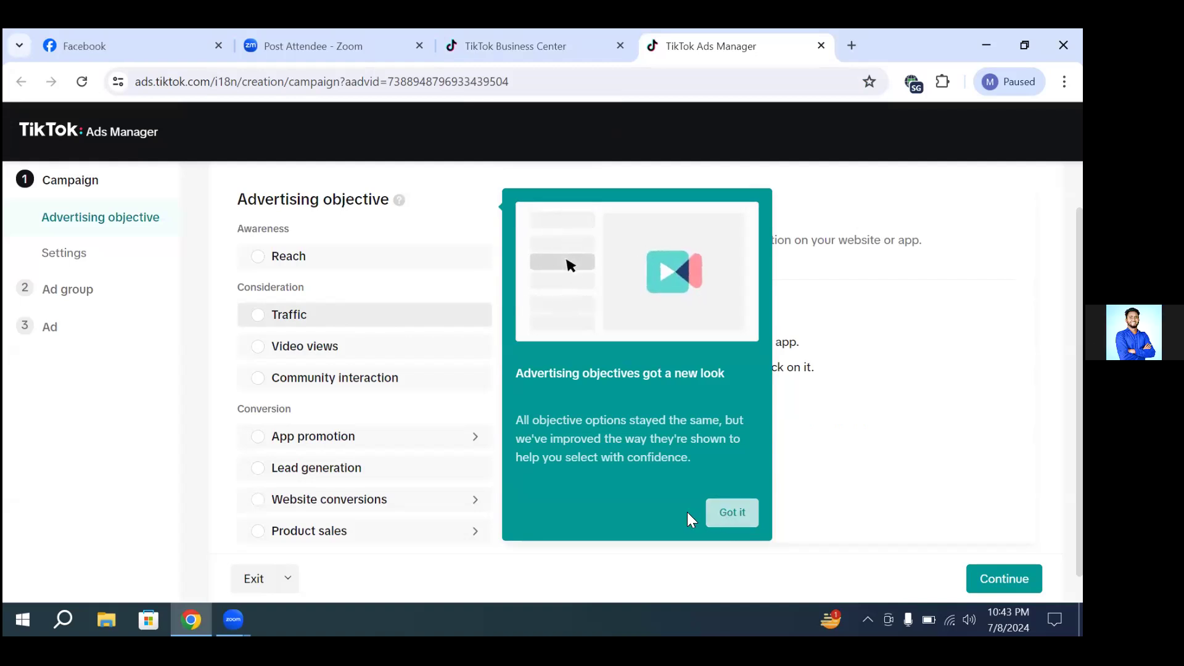
left_click(730, 512)
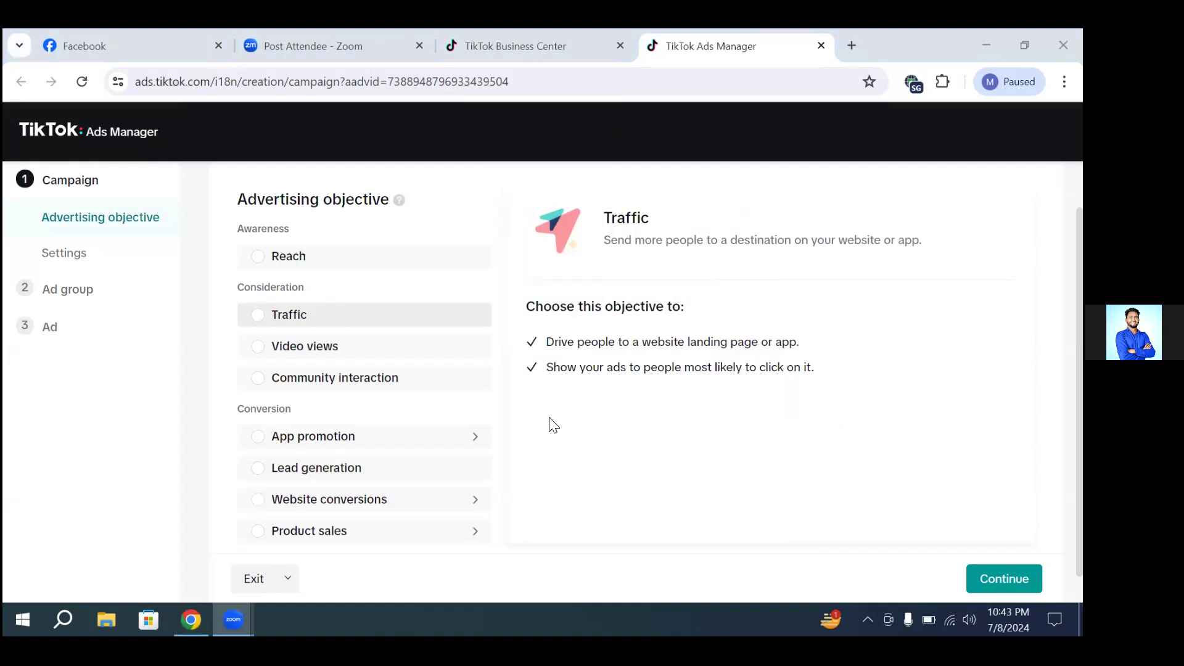
left_click(629, 387)
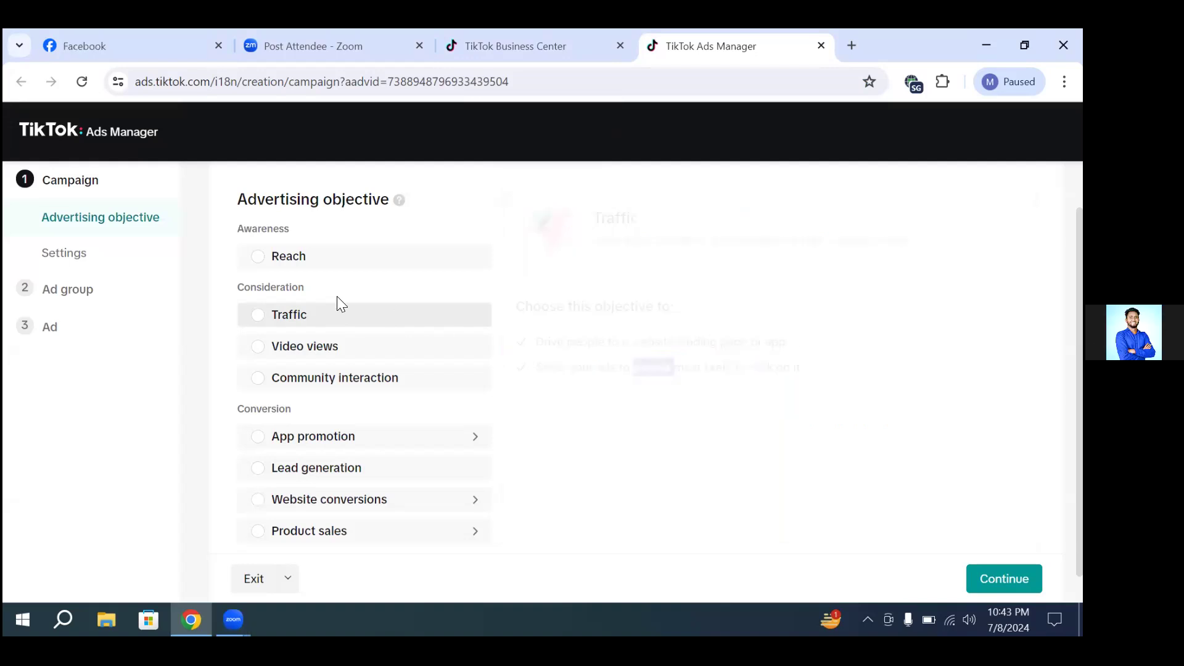
mouse_move(282, 260)
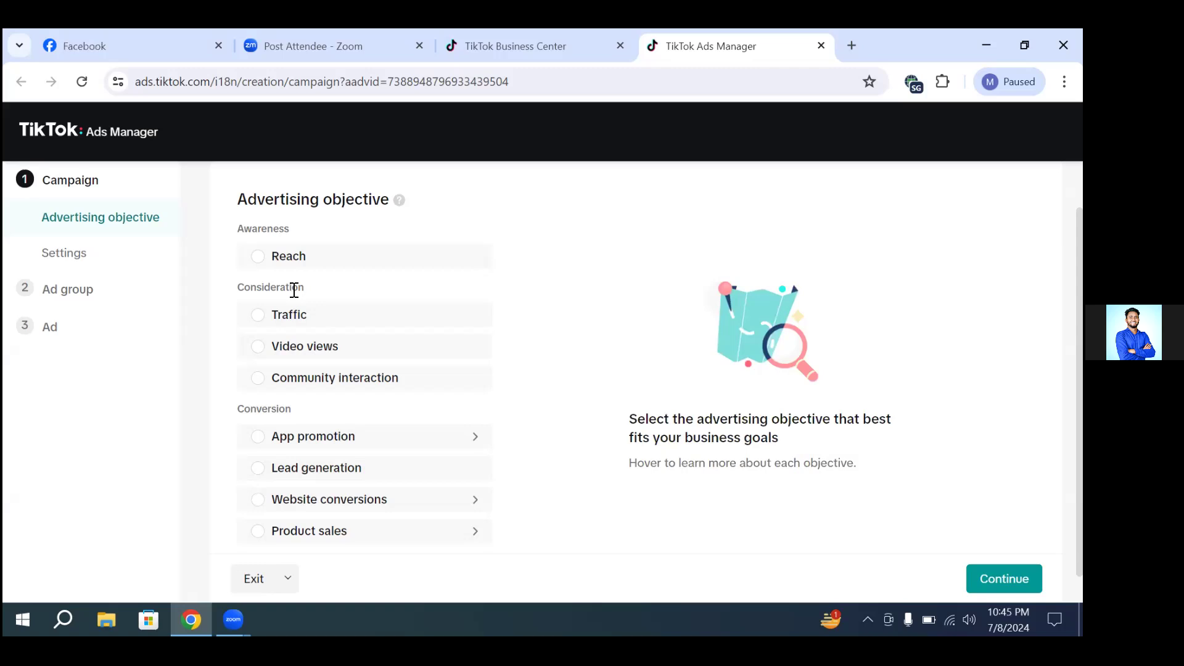
Step: Review the advertising objectives and examine the campaign types offered under App promotion
mouse_move(295, 308)
mouse_move(310, 327)
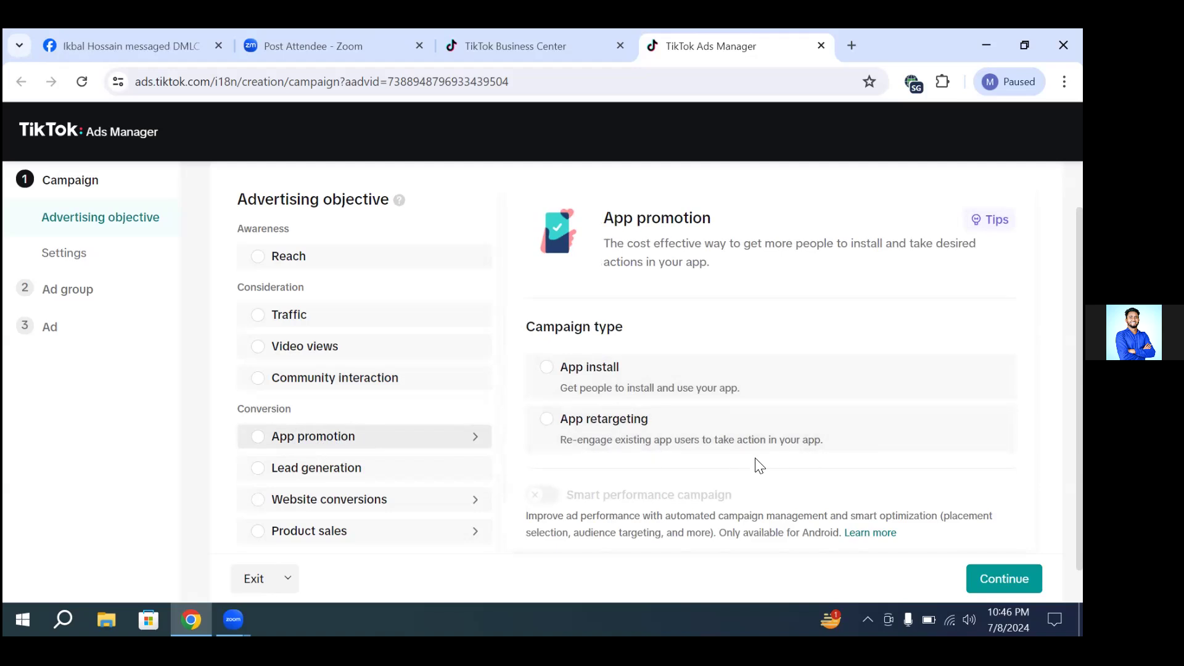
left_click(488, 444)
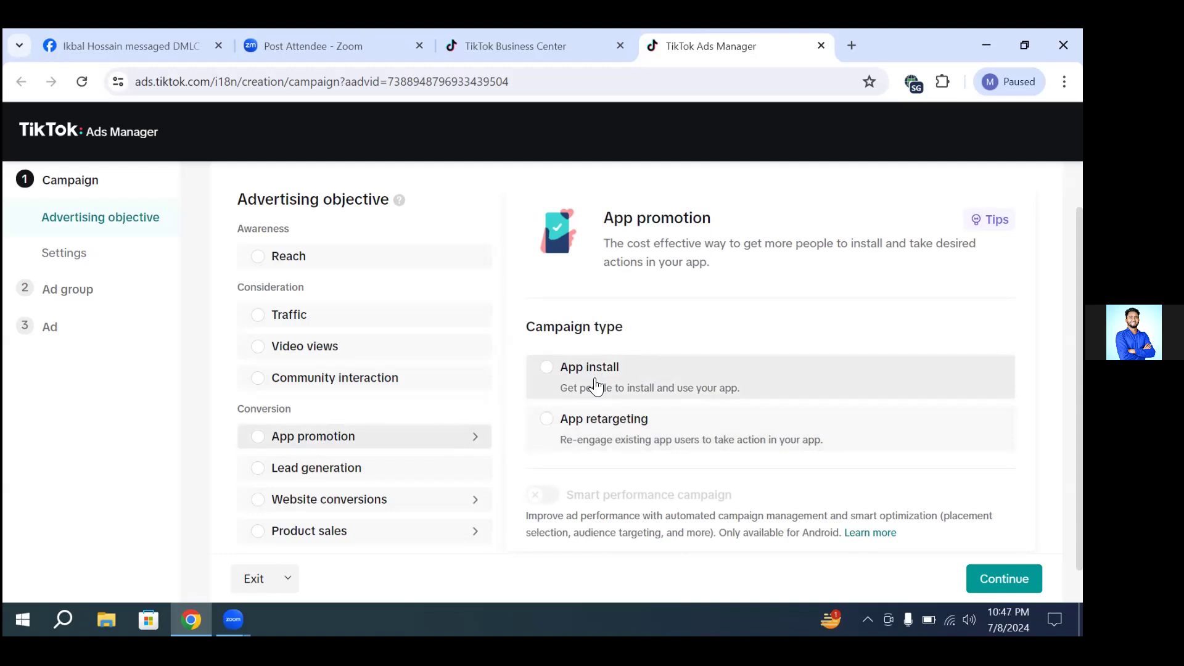
mouse_move(314, 474)
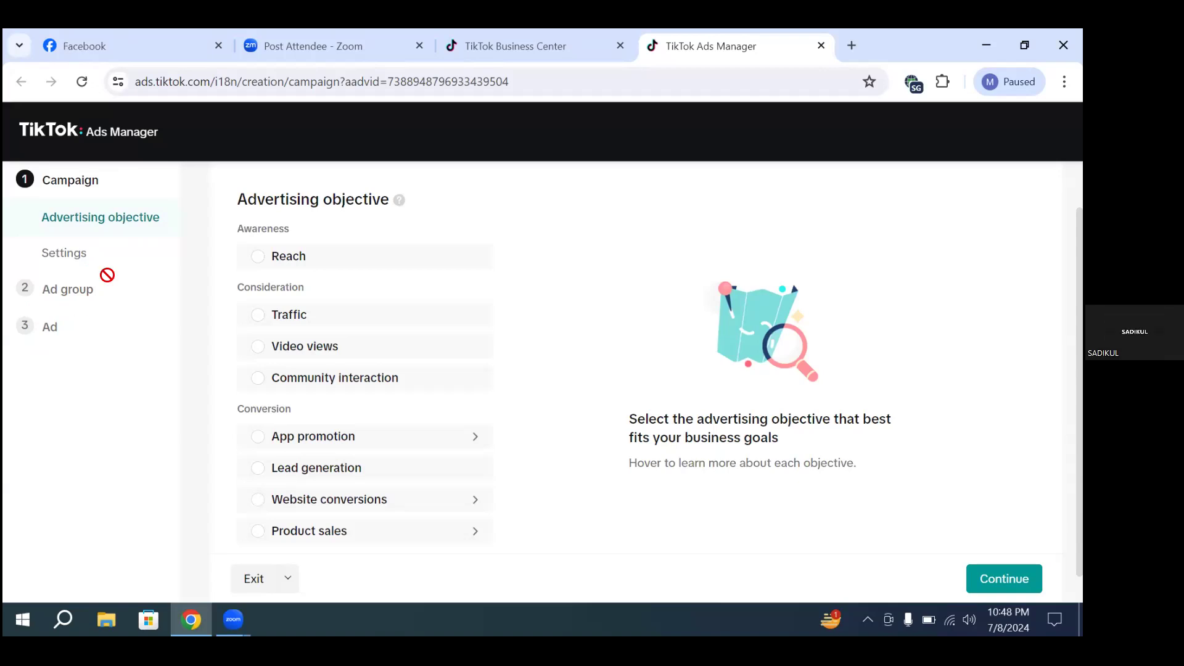
Step: Choose Reach as the campaign's advertising objective and continue to the campaign settings
mouse_move(296, 255)
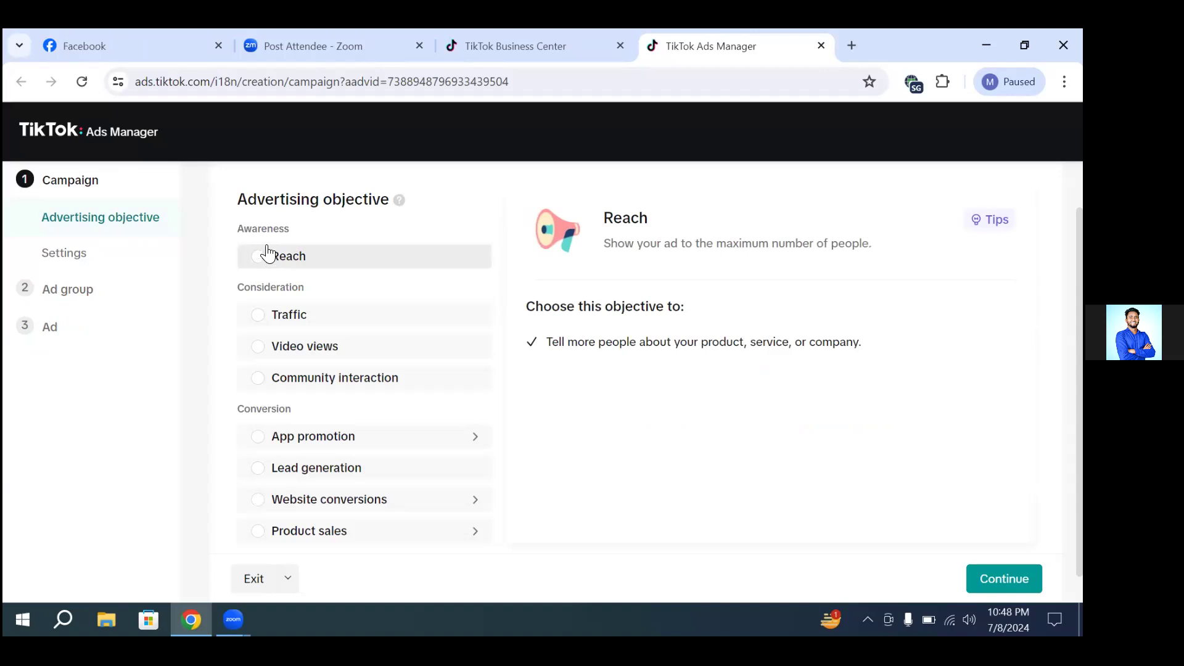
left_click(379, 247)
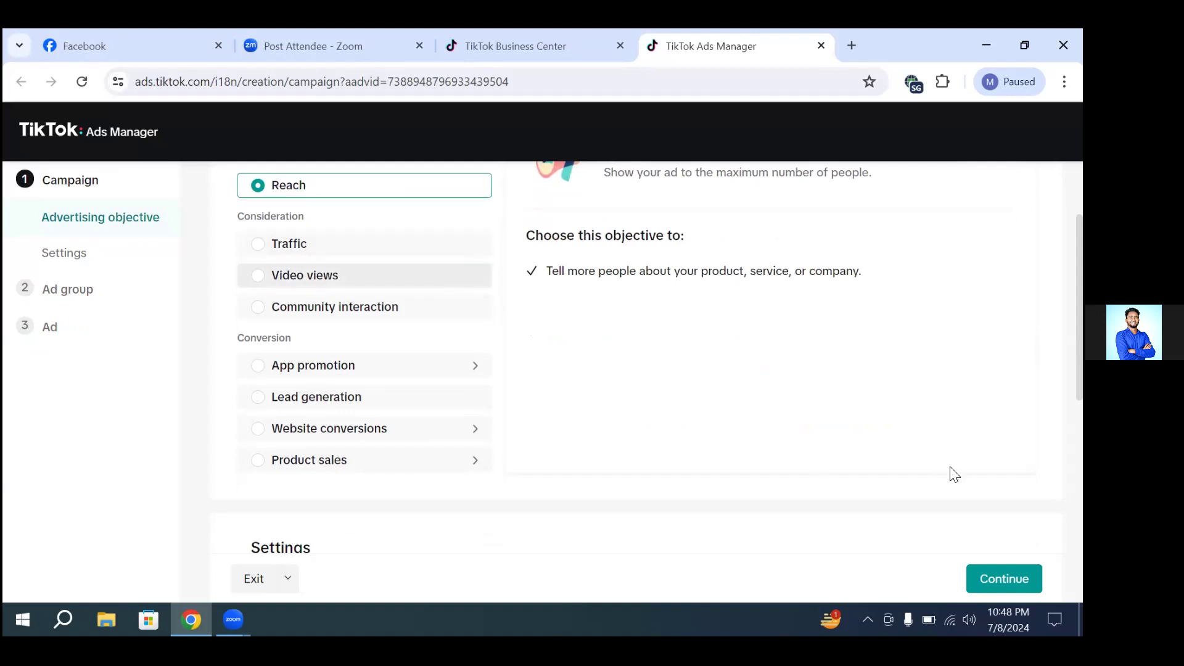
left_click(1005, 579)
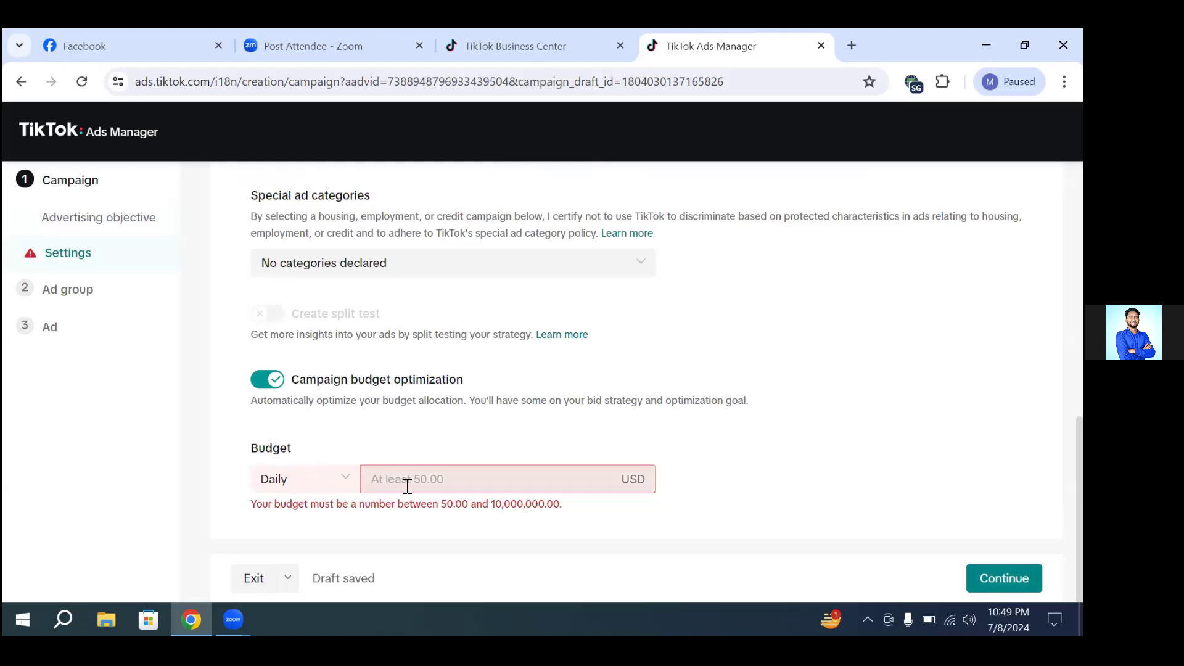
Step: Try a daily campaign budget of 20 USD and check the allowed budget range
left_click(429, 480)
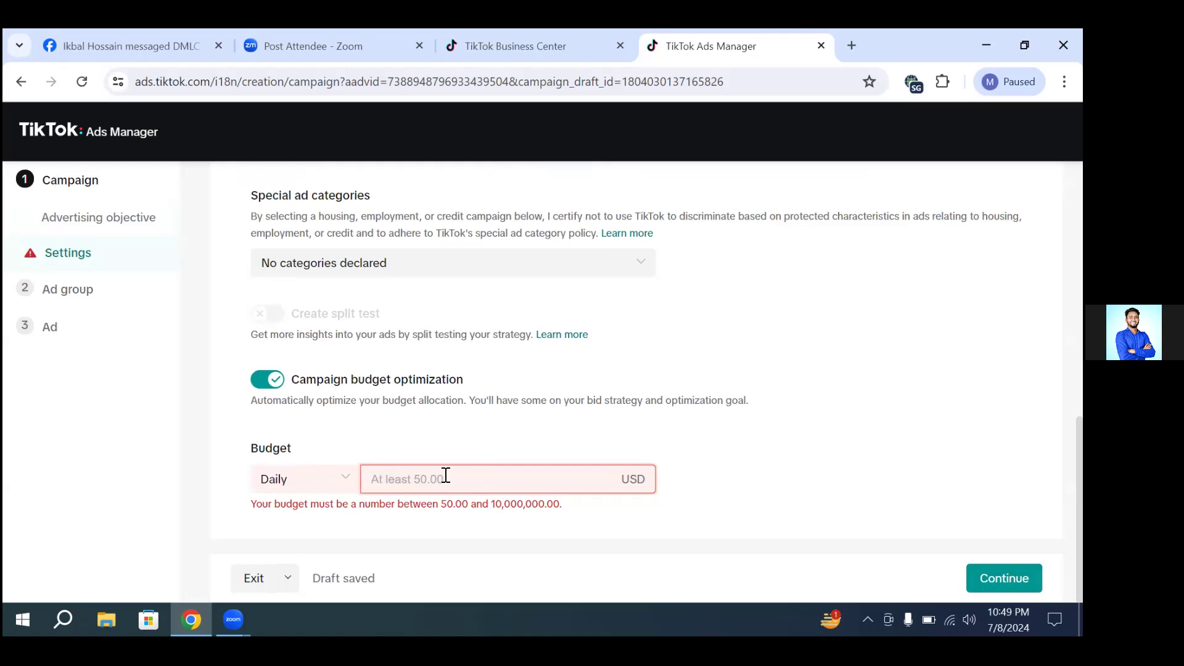
type("20")
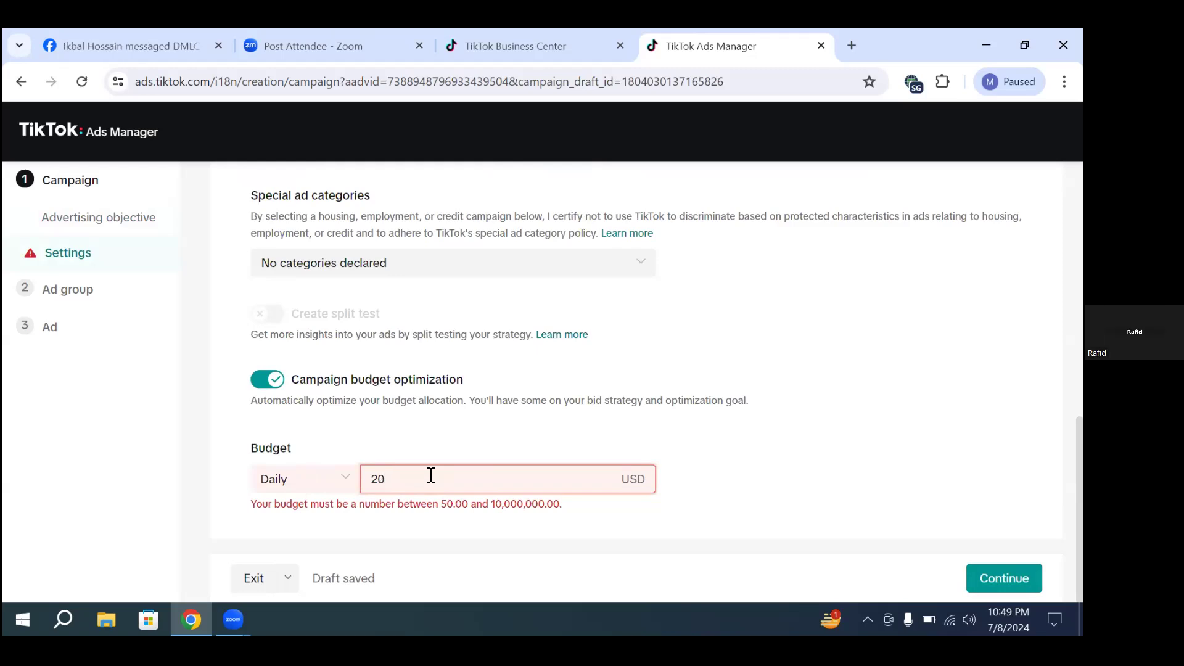
left_click(532, 522)
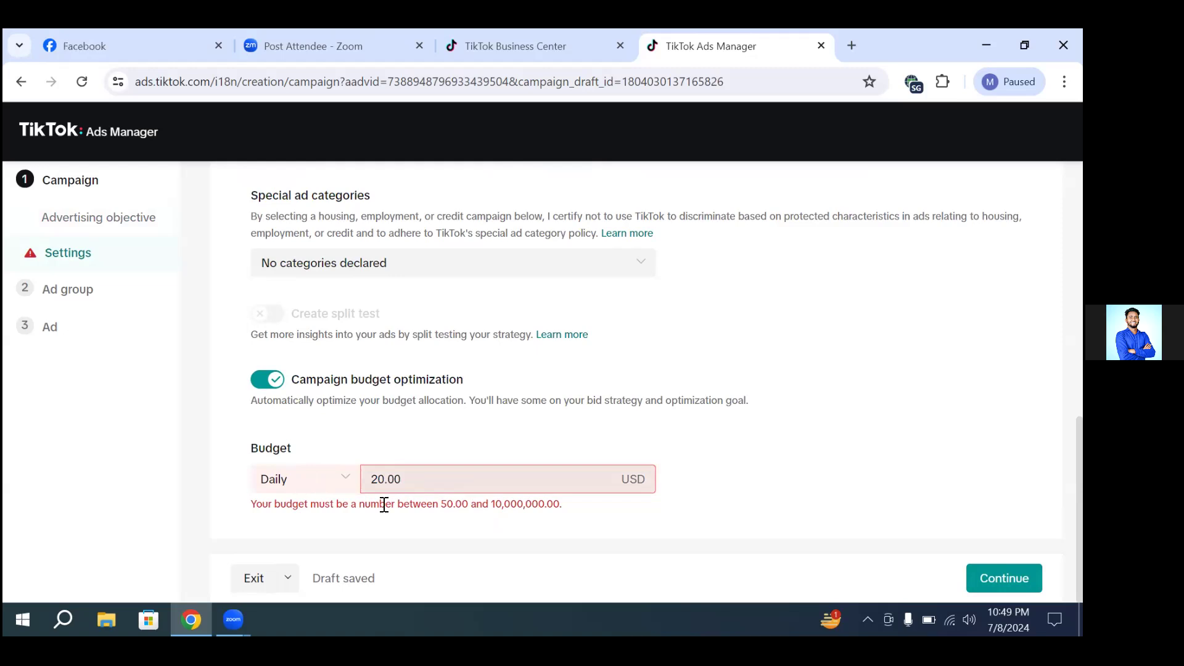
left_click_drag(441, 504, 530, 506)
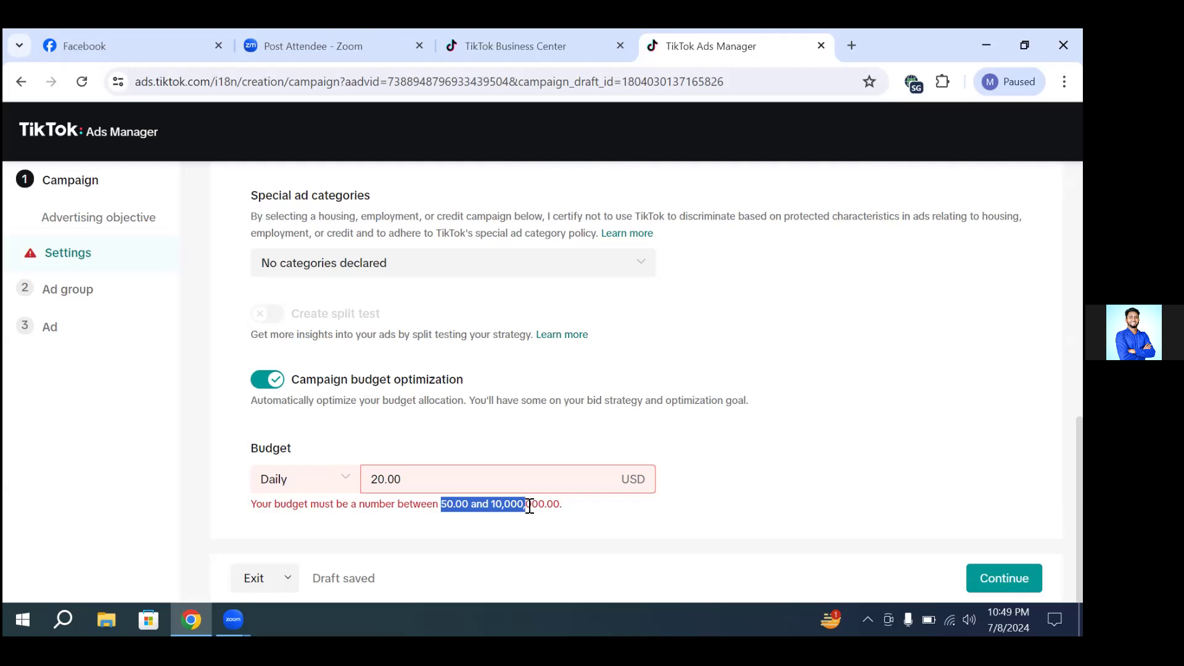
left_click(529, 506)
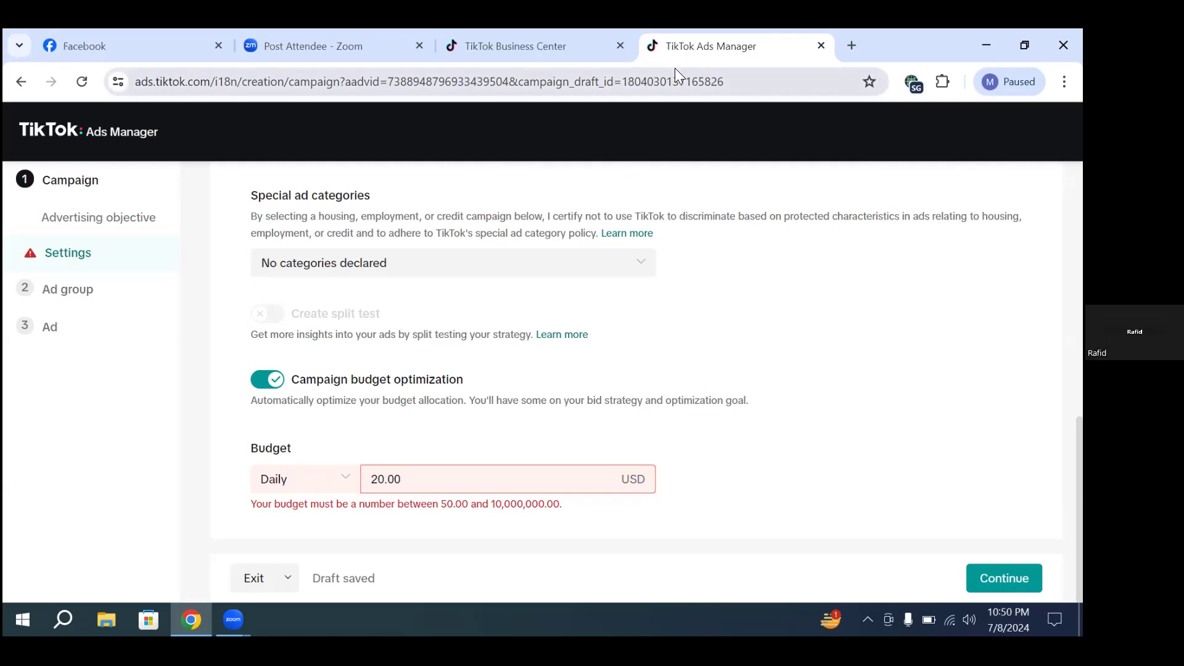
Step: Set the daily campaign budget to 50 USD
double_click(395, 479)
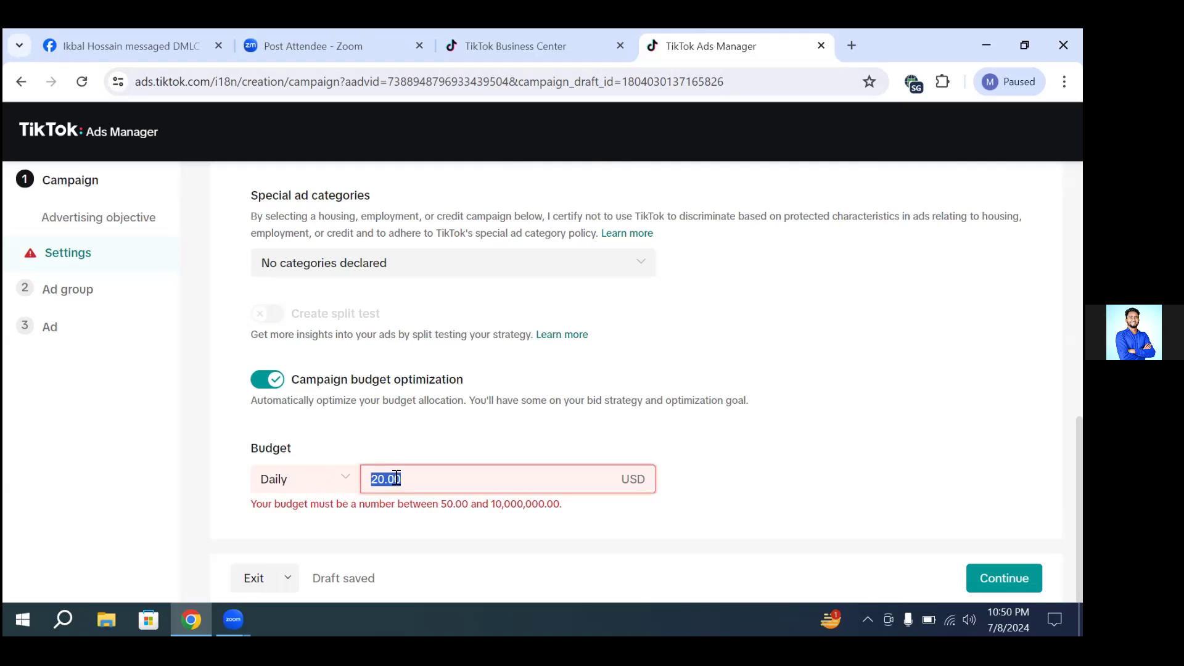
type("50")
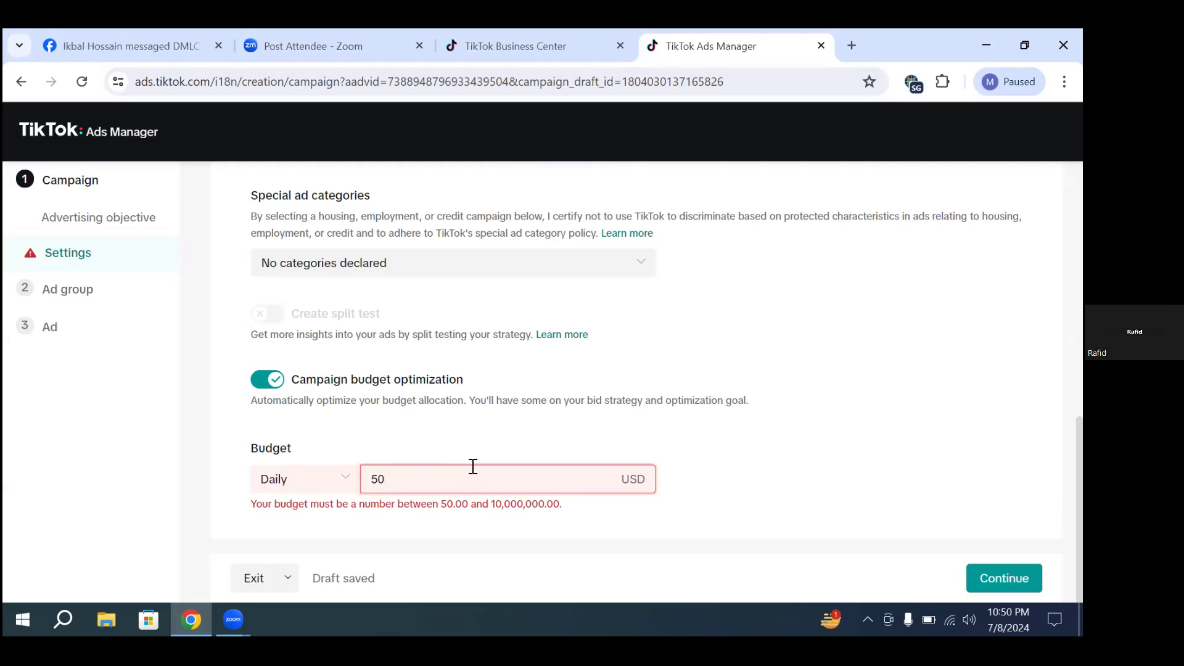
left_click(483, 450)
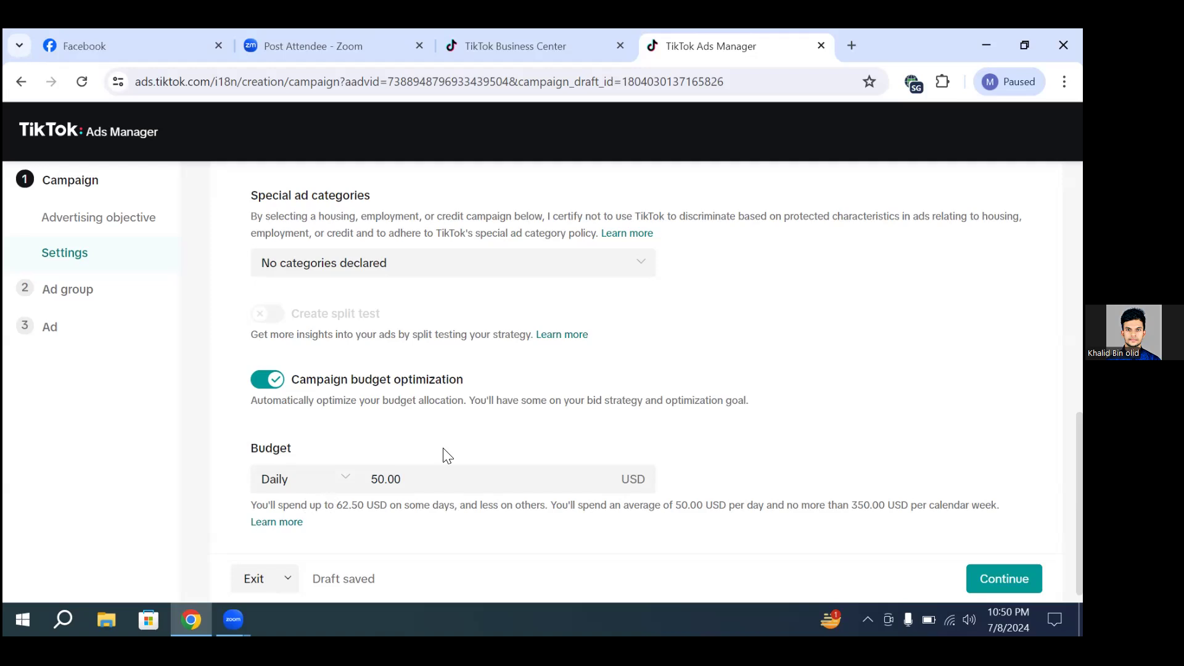
Step: Rename the campaign as "Reach cAMPAIGN 01" in the campaign settings
scroll(445, 455, "up", 3)
scroll(432, 517, "up", 1)
scroll(432, 517, "up", 5)
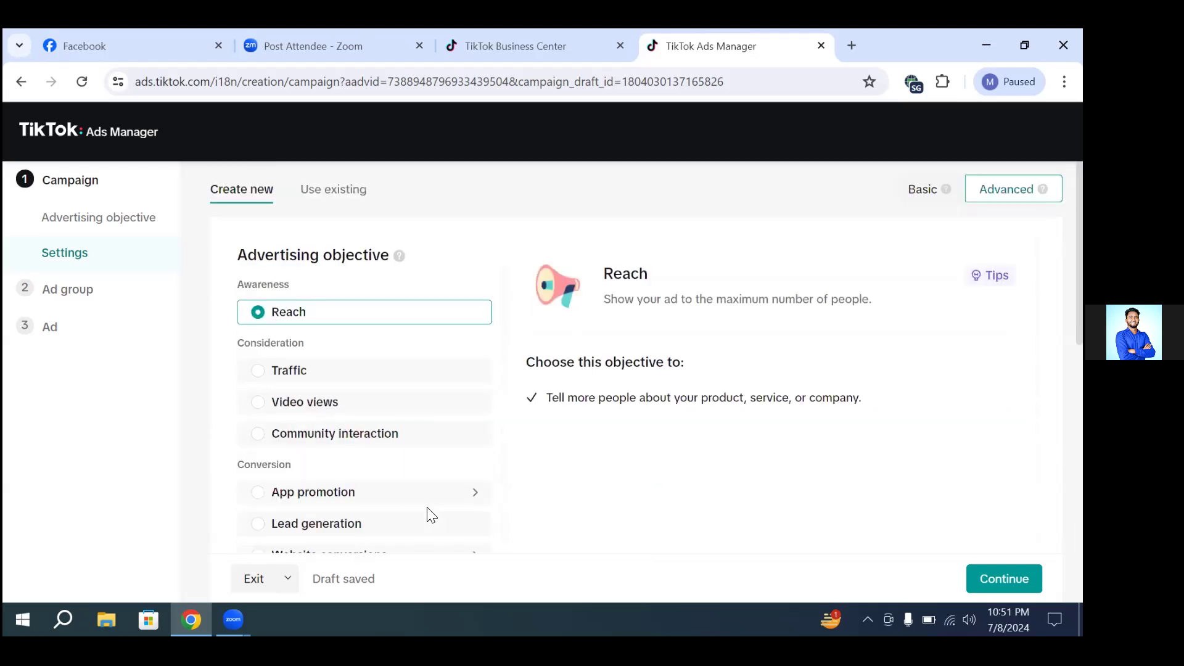
scroll(476, 503, "down", 1)
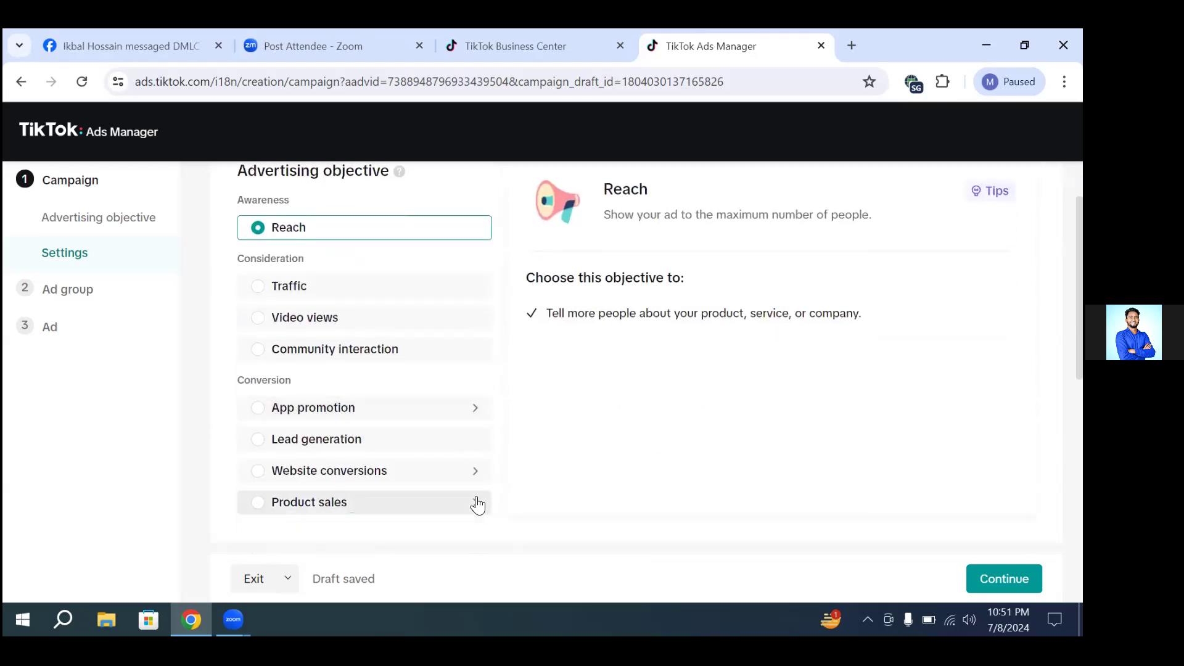
scroll(432, 409, "down", 1)
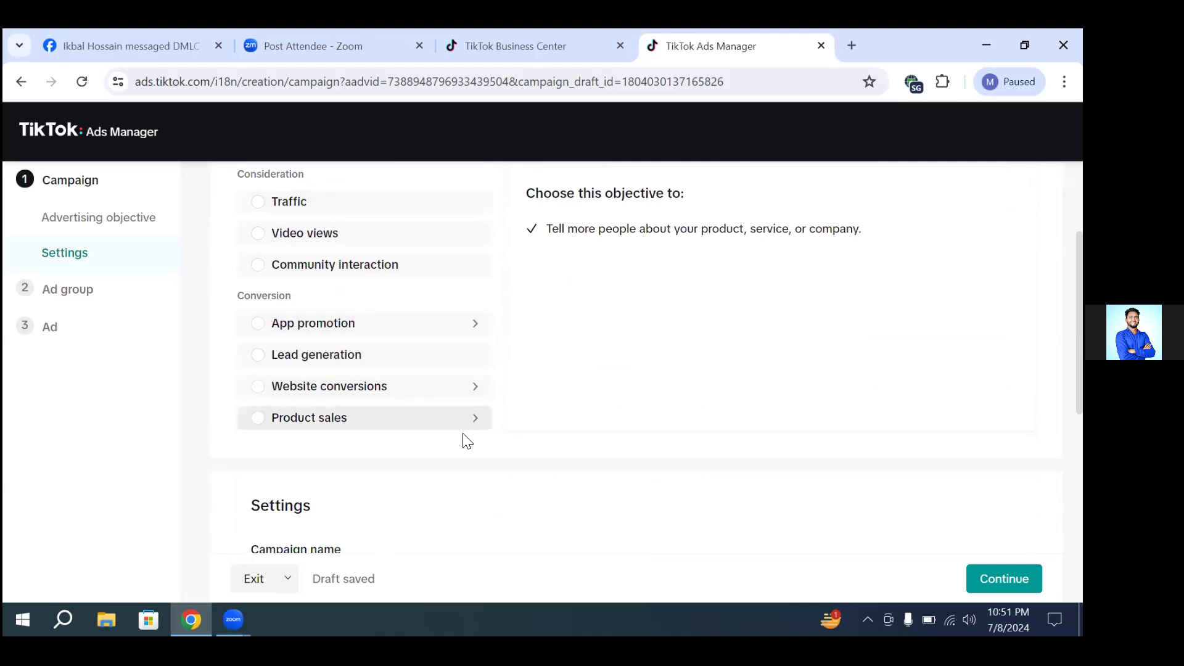
scroll(467, 442, "down", 1)
scroll(468, 441, "down", 1)
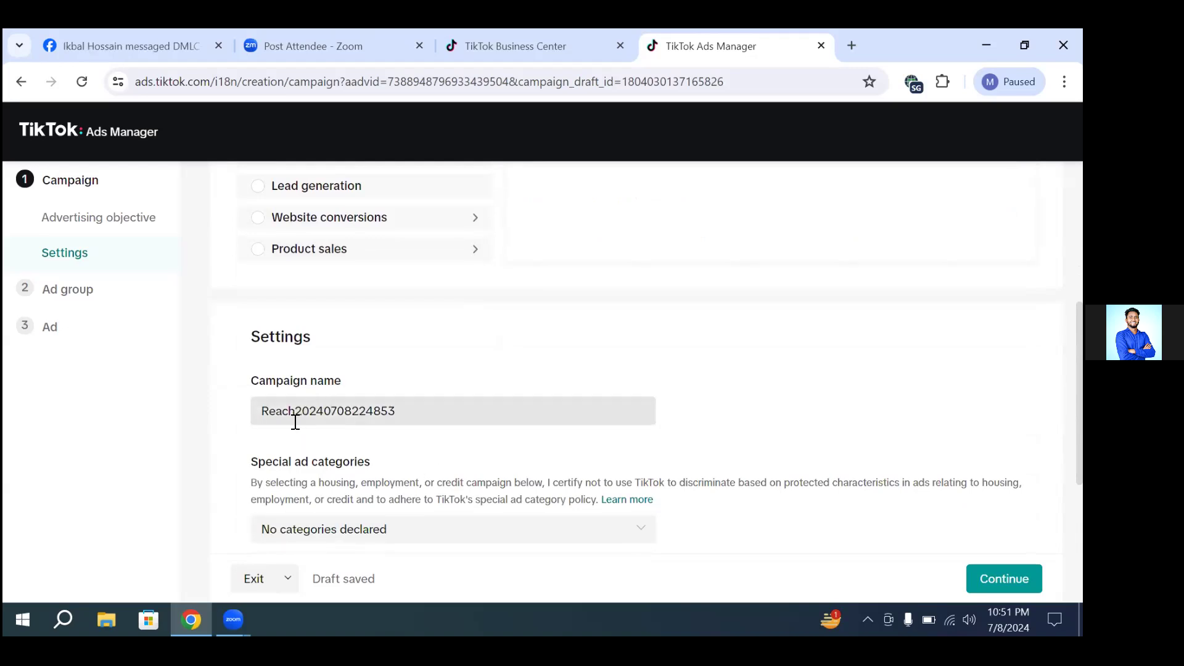
left_click_drag(296, 409, 418, 410)
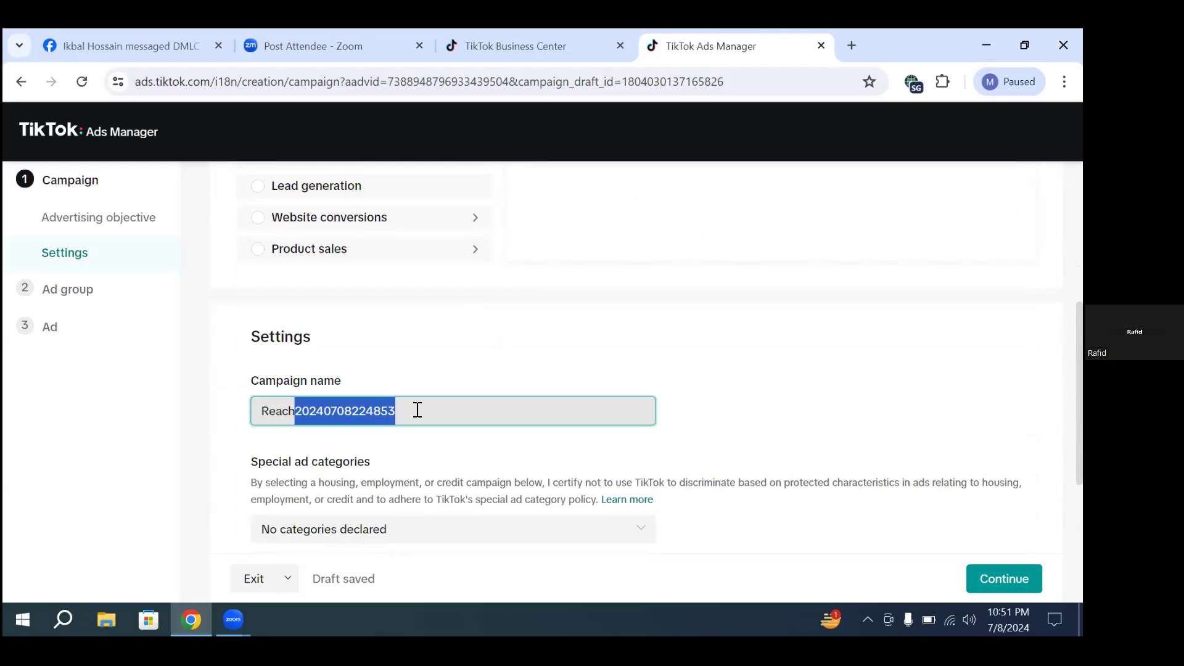
key("BackSpace")
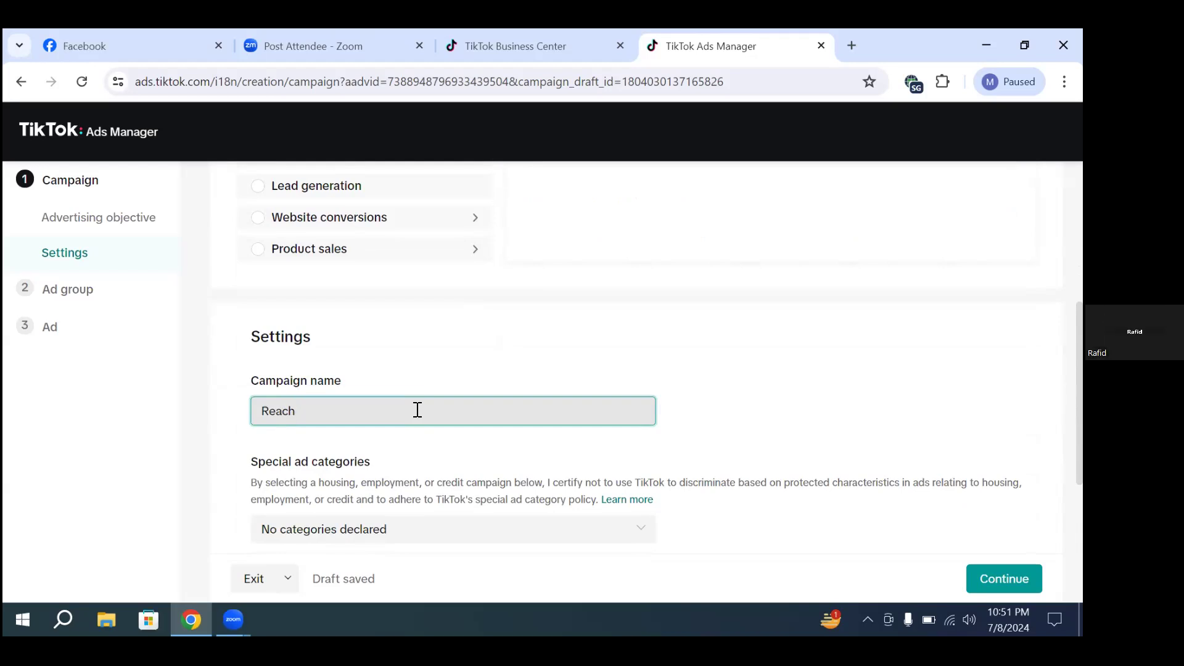
type("cAMPAIGN 01")
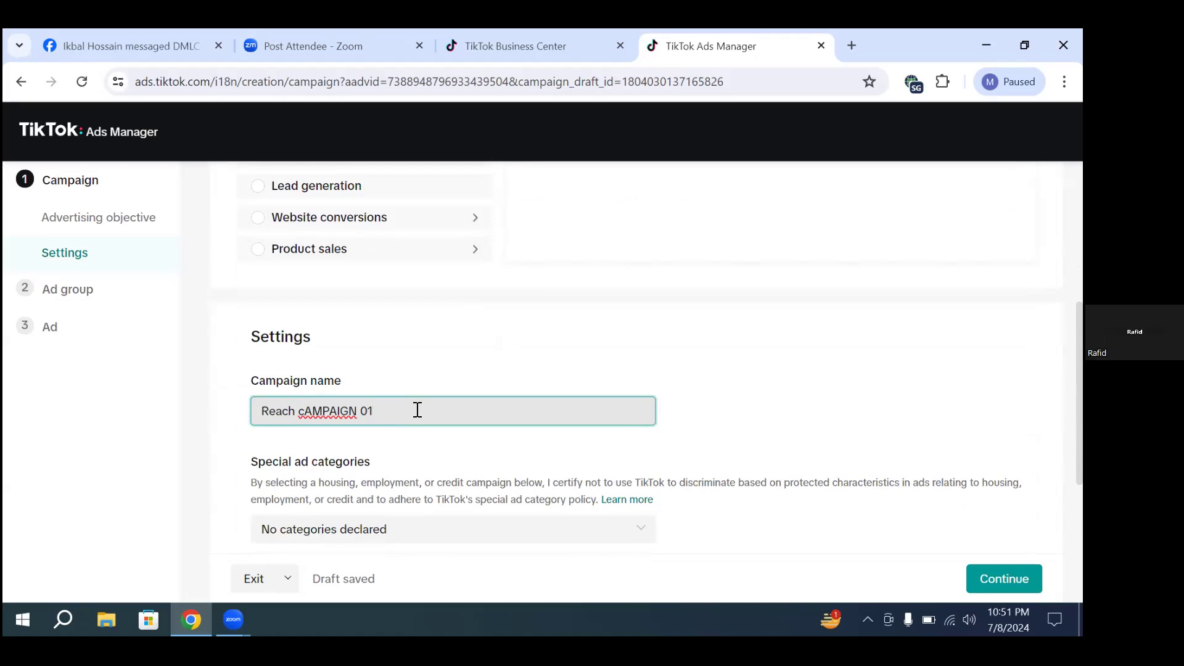
left_click(393, 502)
Step: Clear the daily budget amount and change the campaign's budget type to Lifetime
scroll(394, 502, "down", 3)
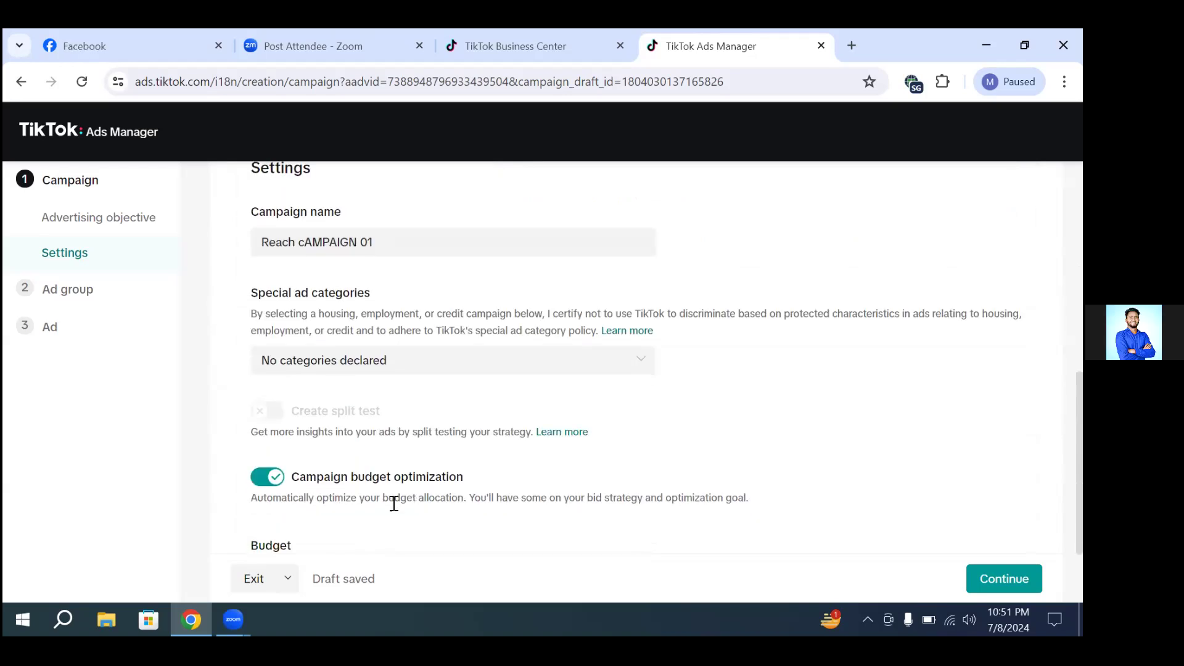
scroll(393, 502, "down", 2)
scroll(344, 494, "down", 1)
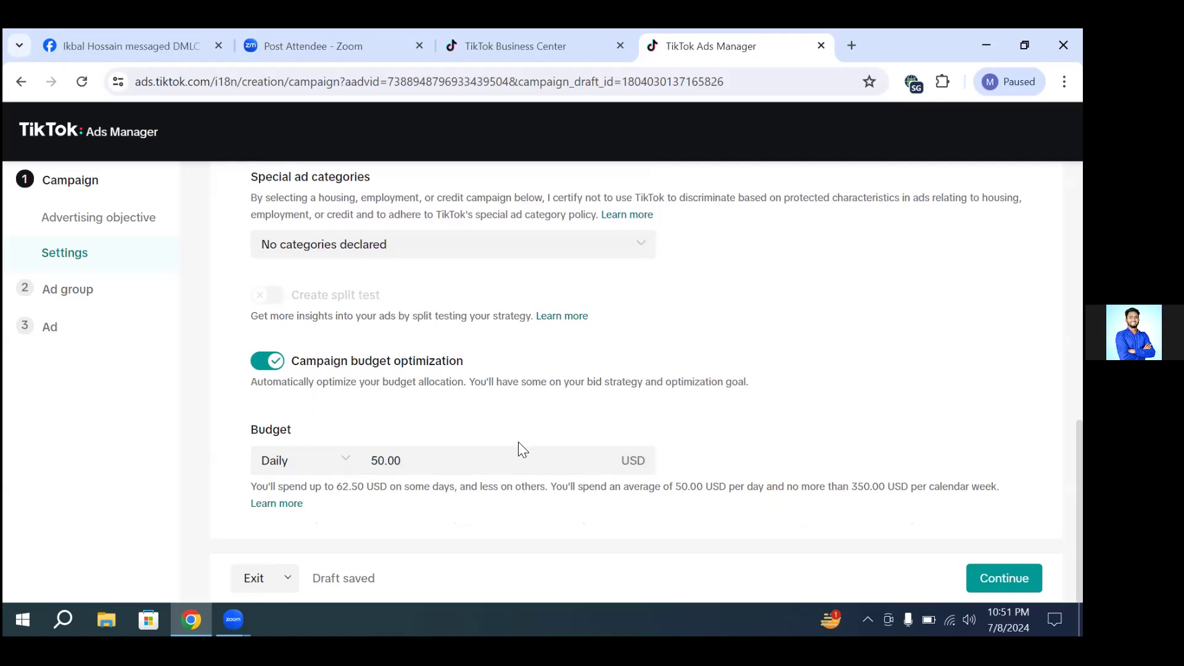
left_click(397, 461)
double_click(395, 462)
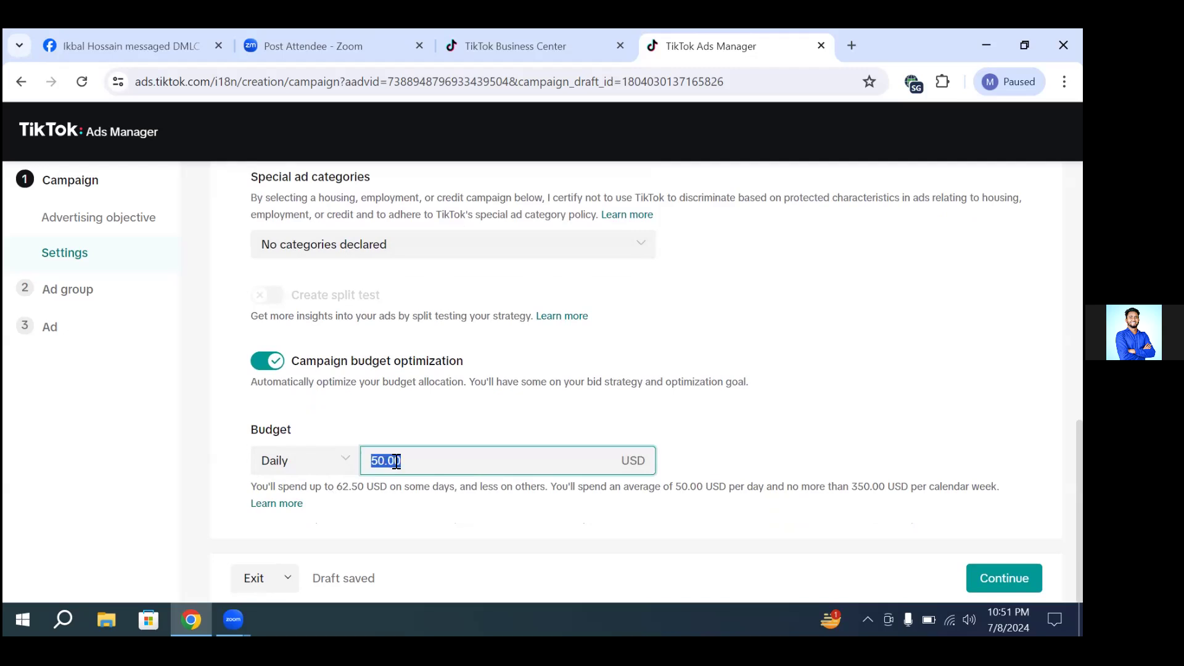
key("BackSpace")
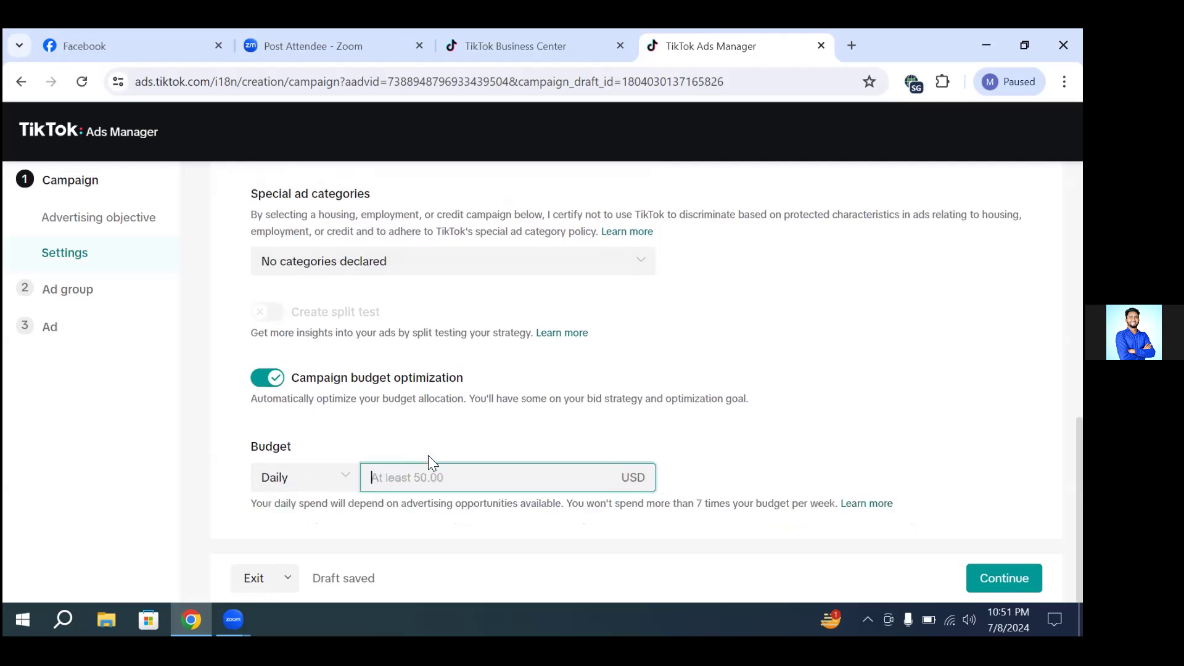
left_click(819, 422)
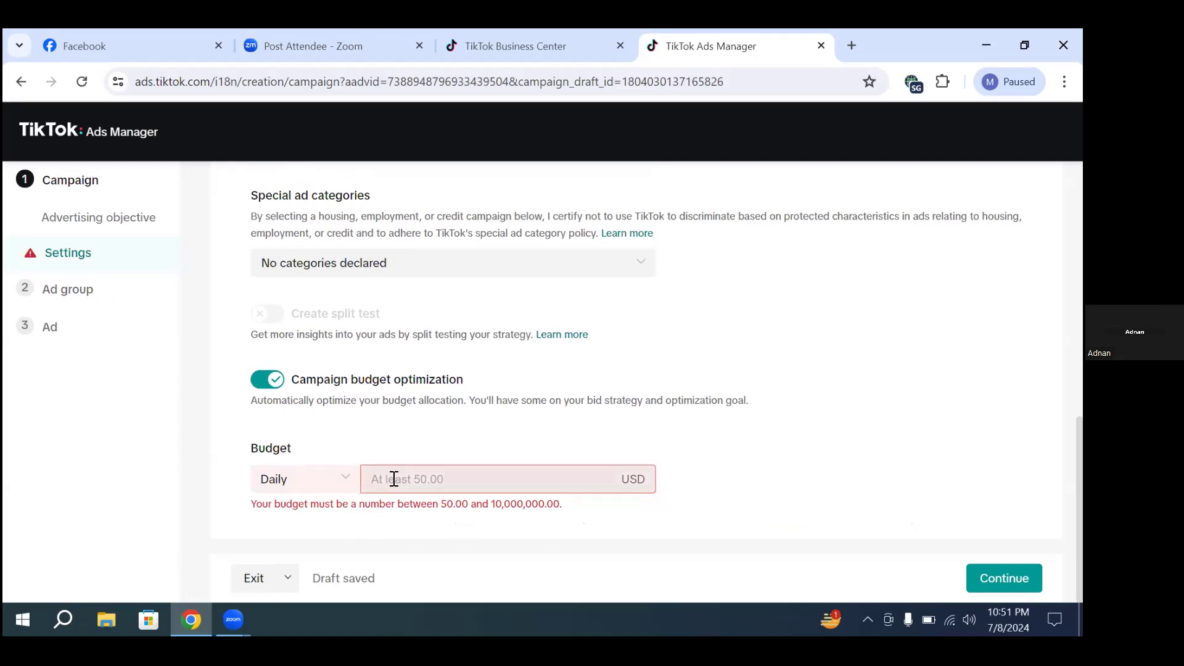
left_click(344, 477)
left_click(341, 477)
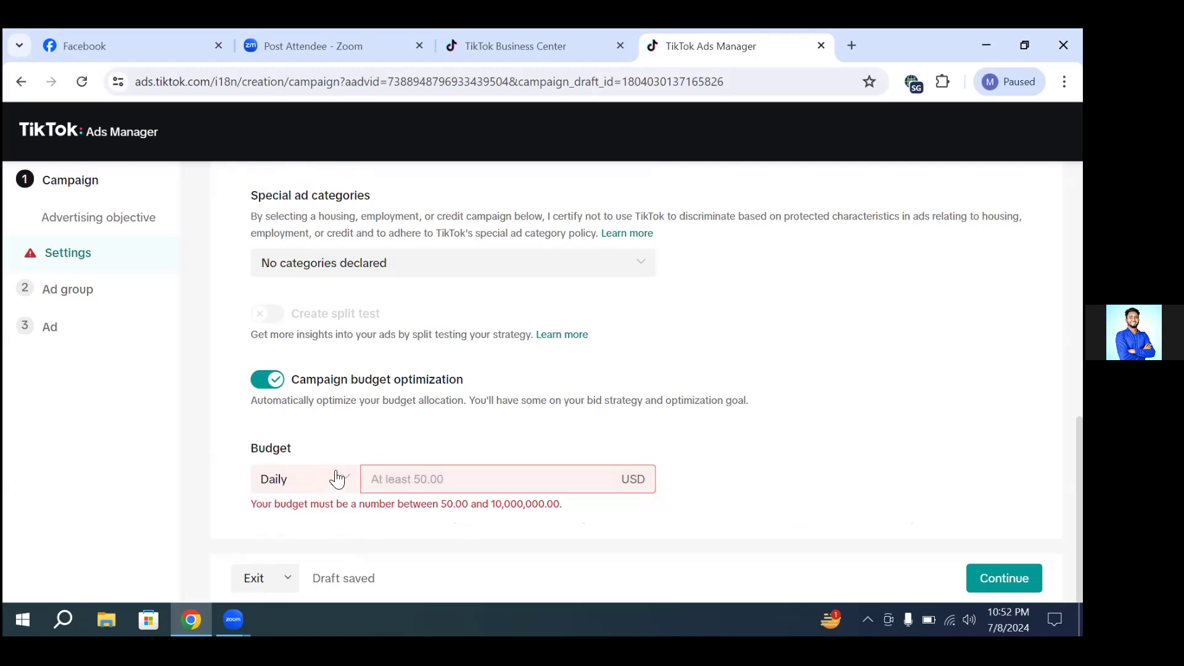
left_click(338, 478)
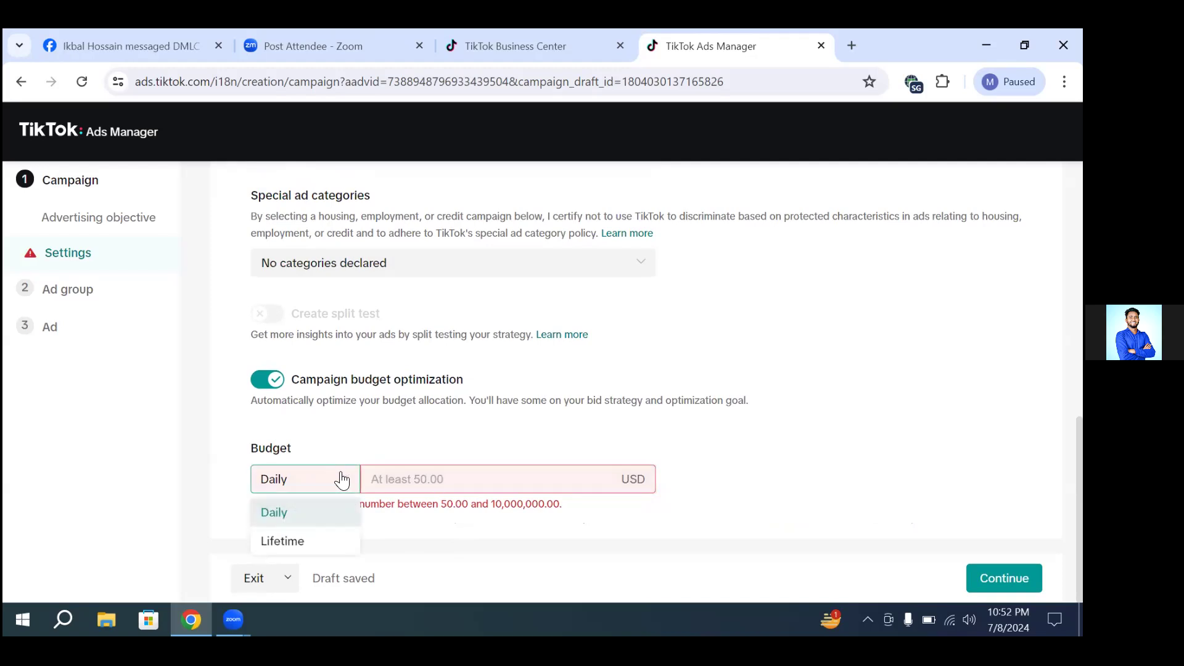
left_click(304, 536)
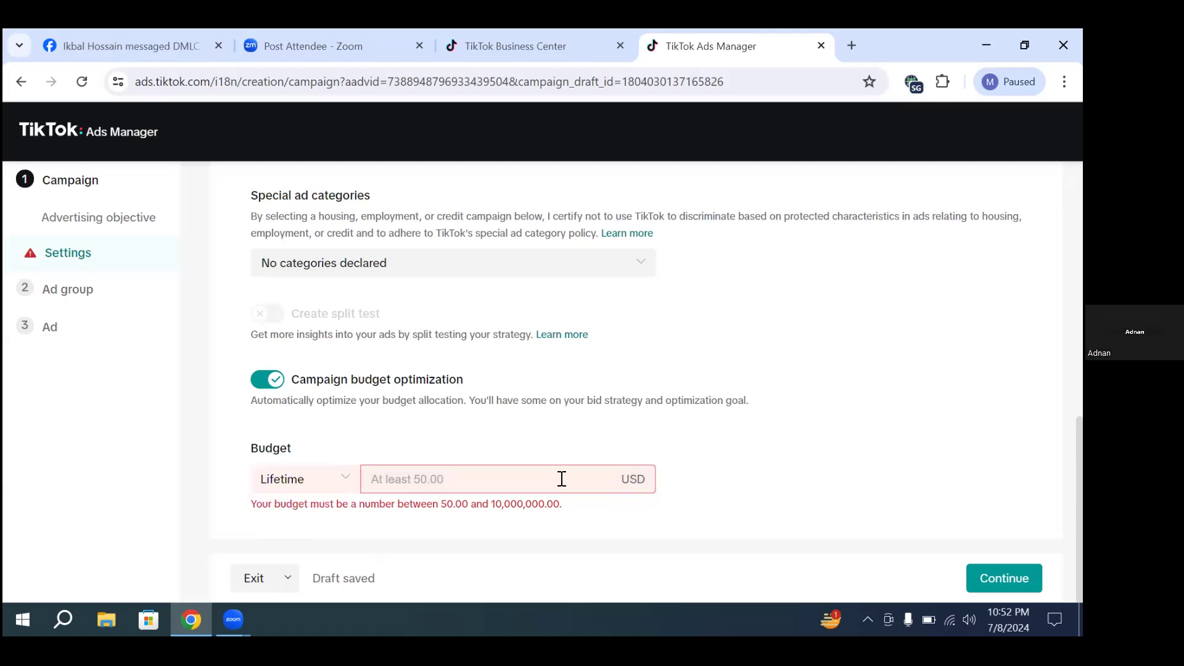
Step: Set the lifetime campaign budget to 50 USD
left_click(380, 485)
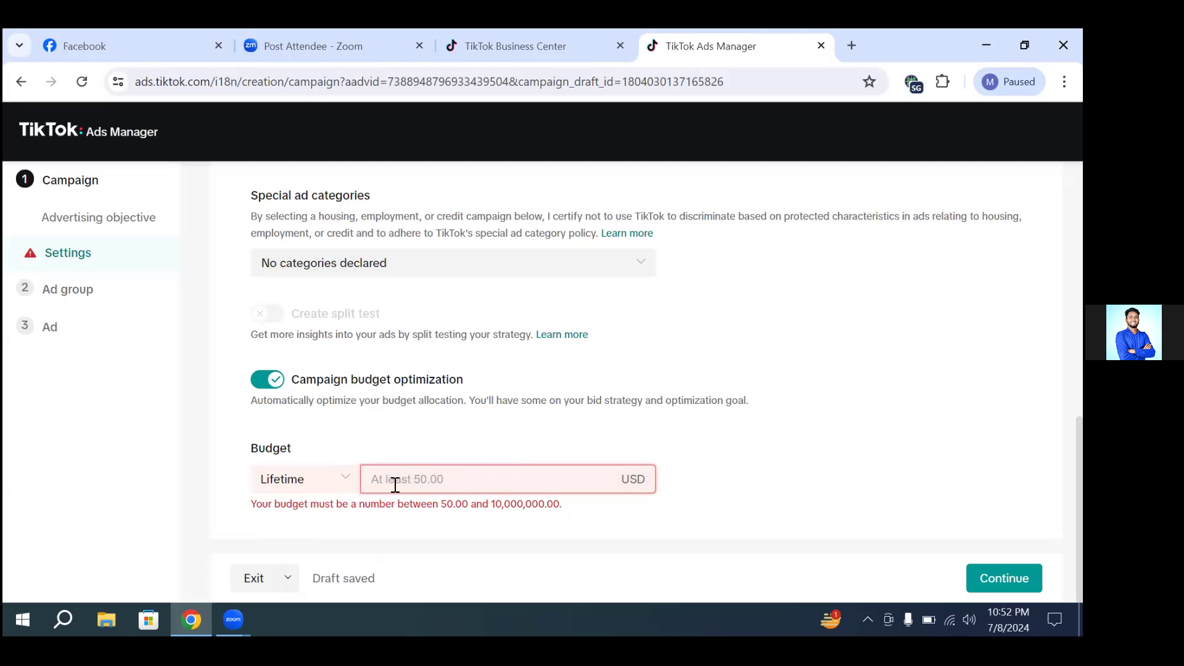
left_click(338, 478)
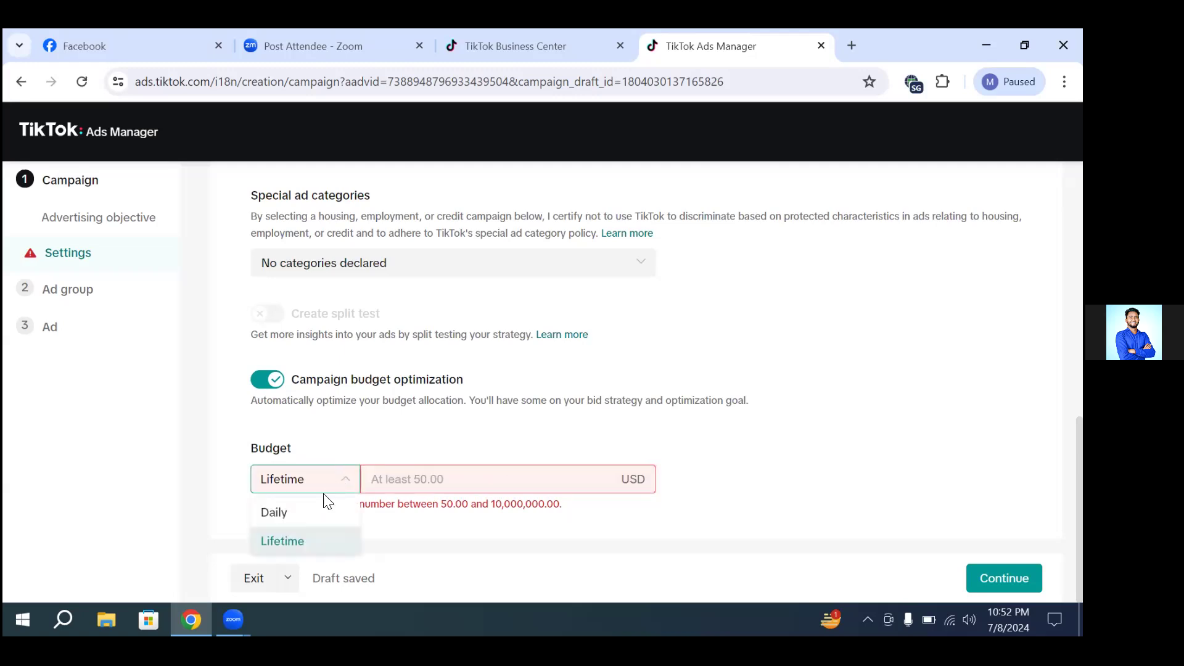
left_click(401, 478)
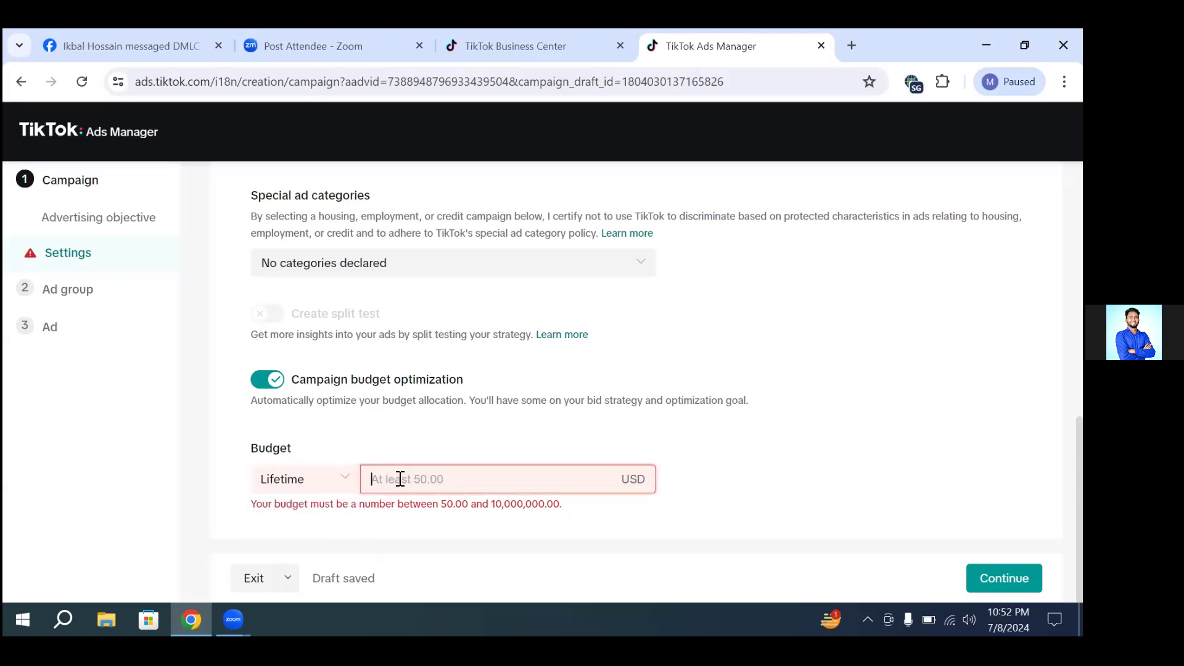
type("50")
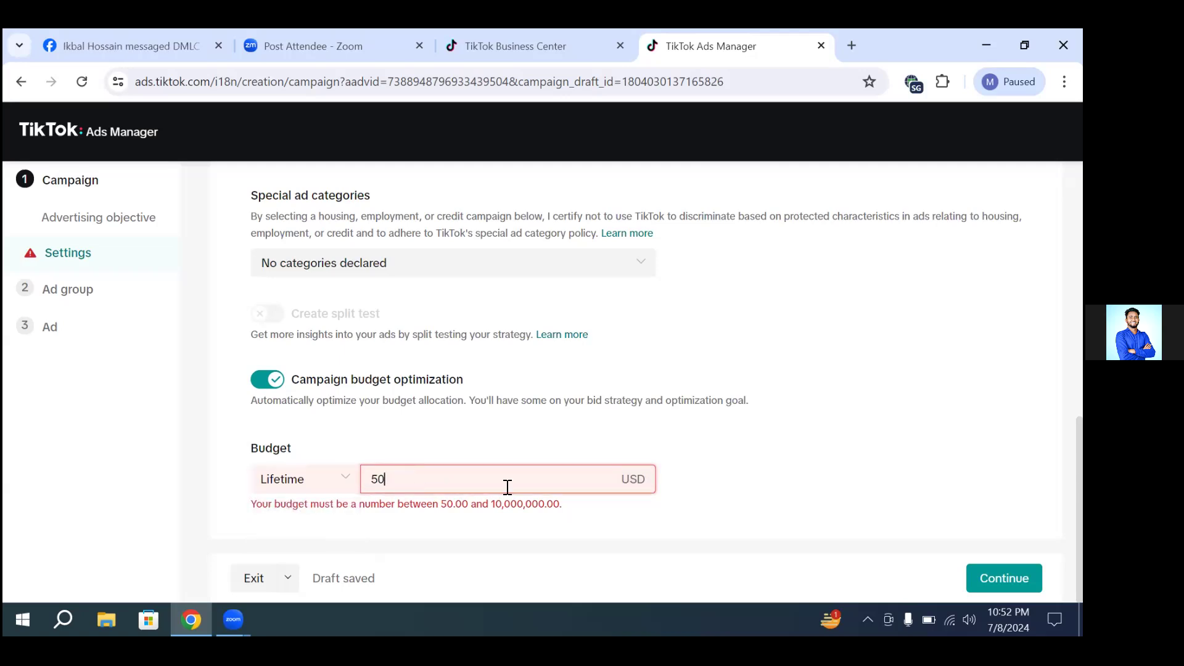
left_click(771, 513)
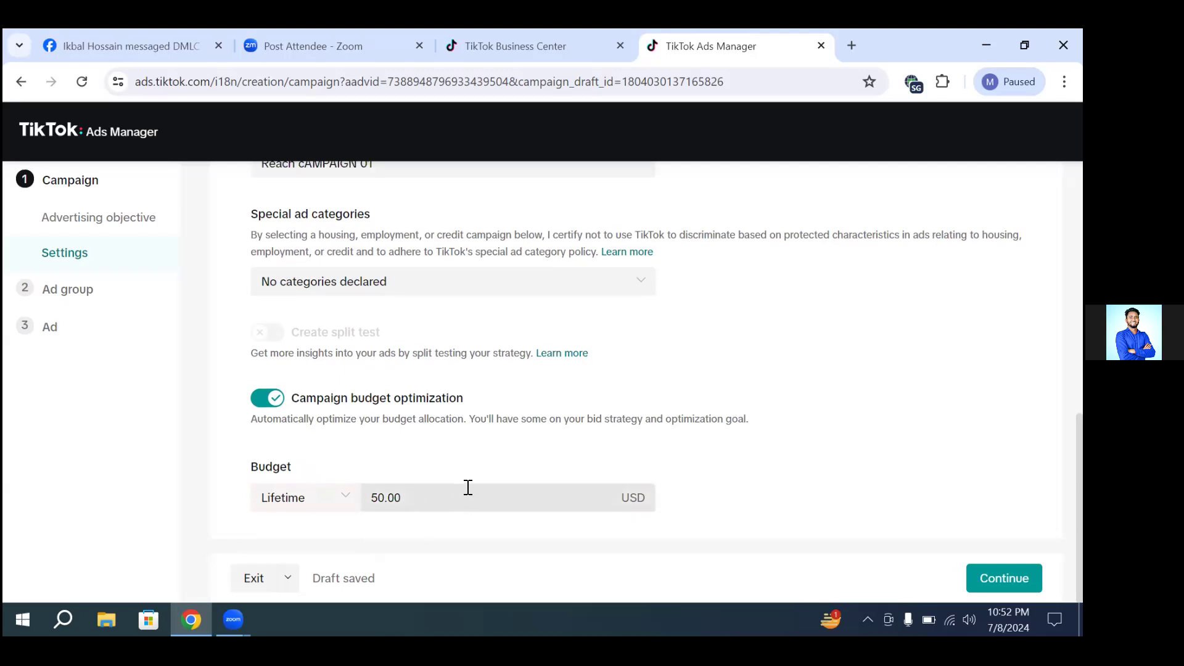
scroll(398, 440, "up", 2)
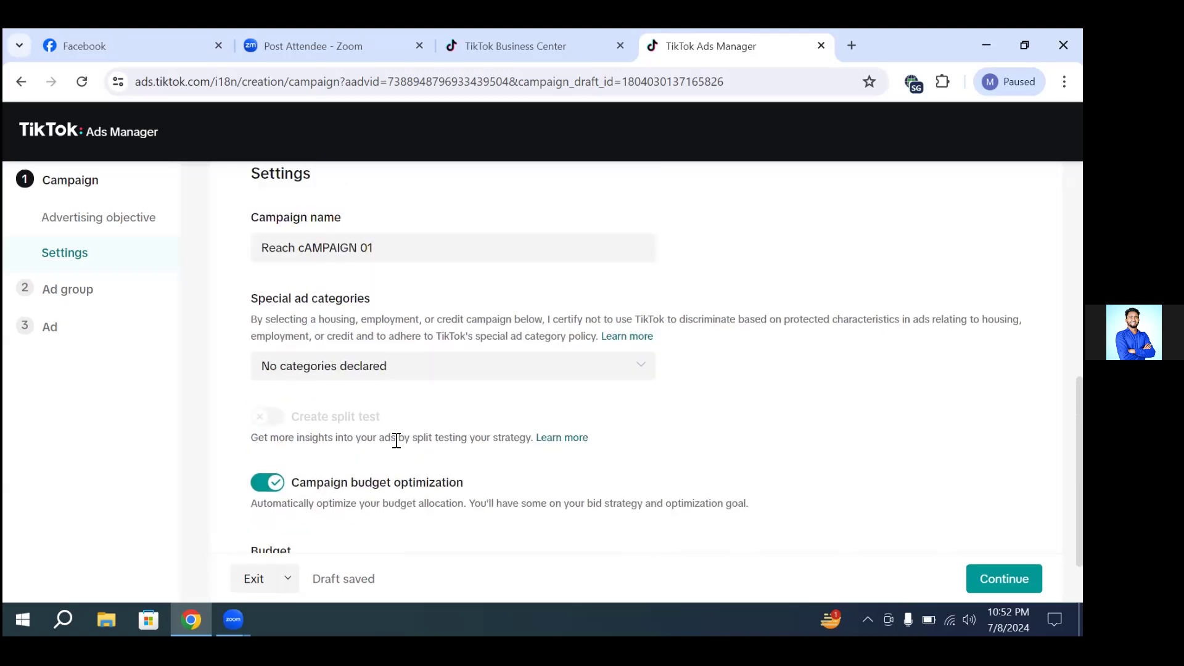
Step: Continue to the ad group setup and remove the number from the default ad group name
scroll(396, 441, "down", 2)
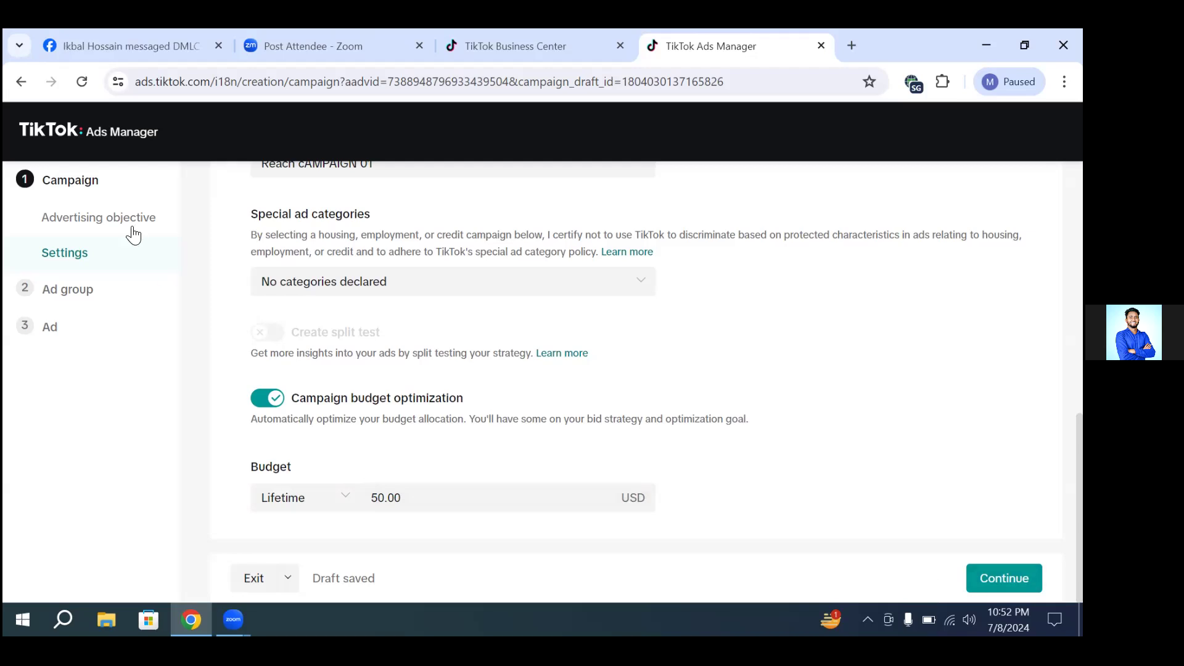
left_click(981, 578)
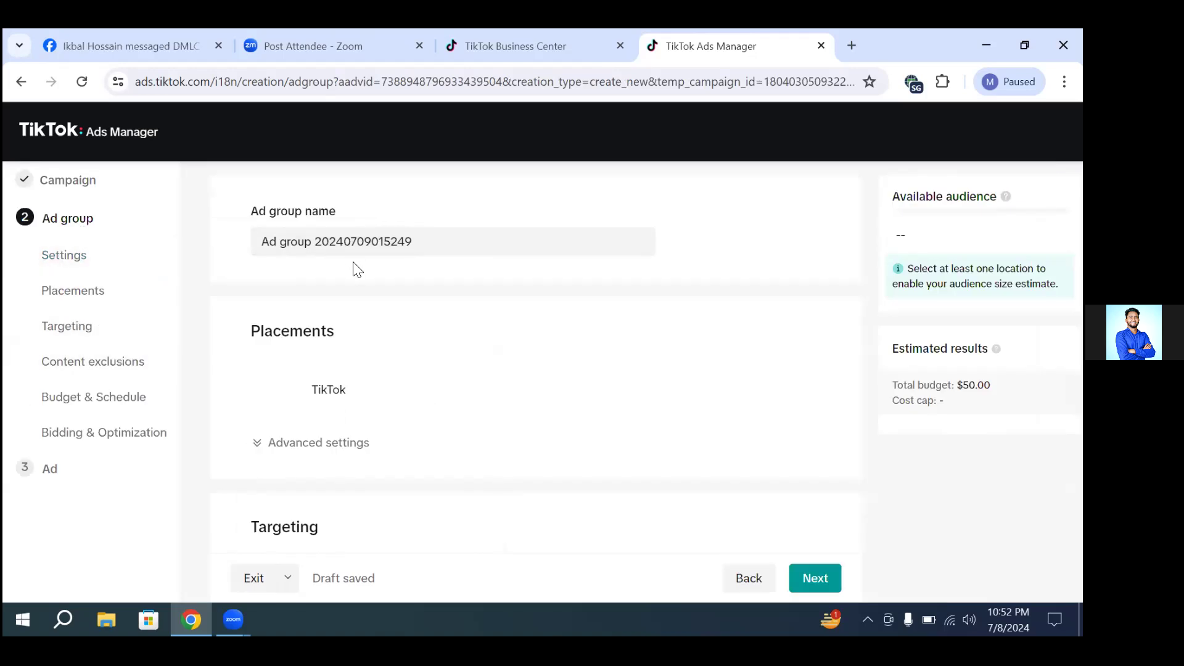
left_click(320, 239)
left_click_drag(315, 240, 473, 242)
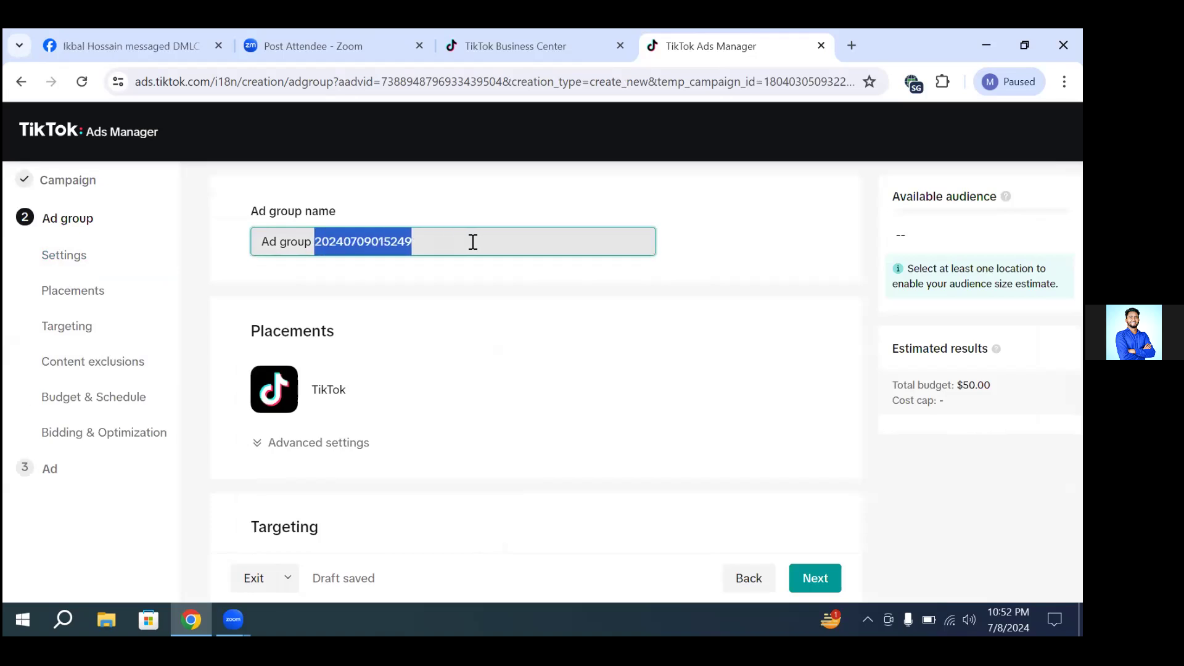
key("BackSpace")
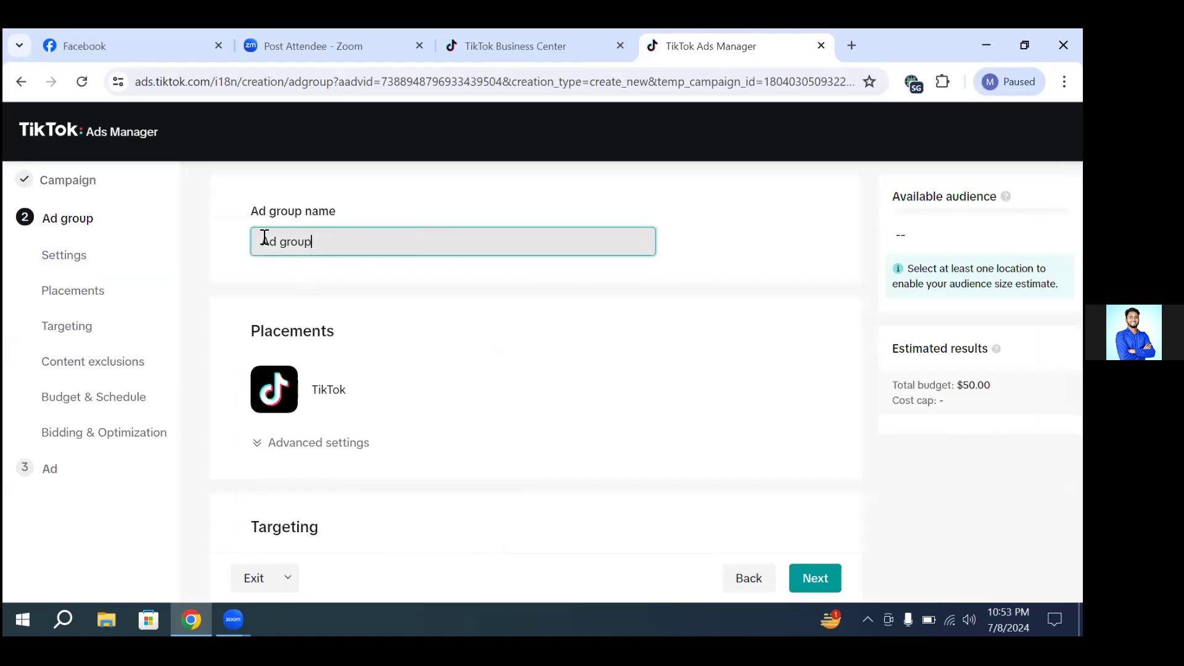
left_click(262, 235)
type("REACH CAMO")
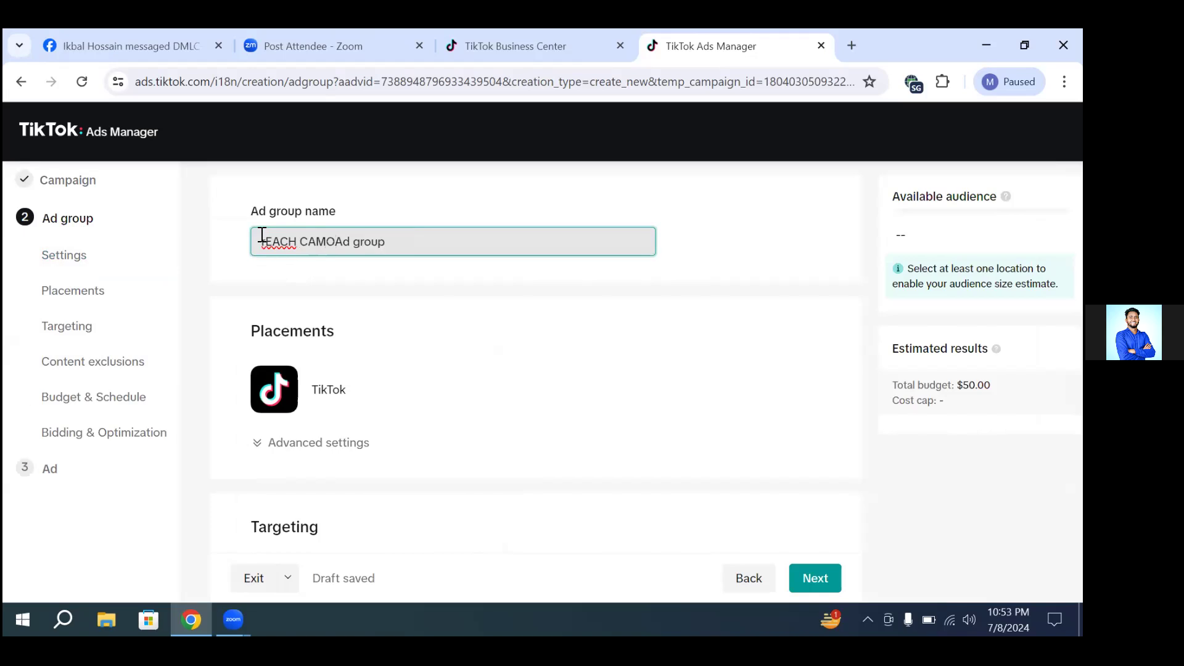
key("BackSpace")
key("BackSpace")
key("BackSpace")
key("BackSpace")
key("BackSpace")
key("BackSpace")
key("BackSpace")
key("BackSpace")
key("BackSpace")
key("BackSpace")
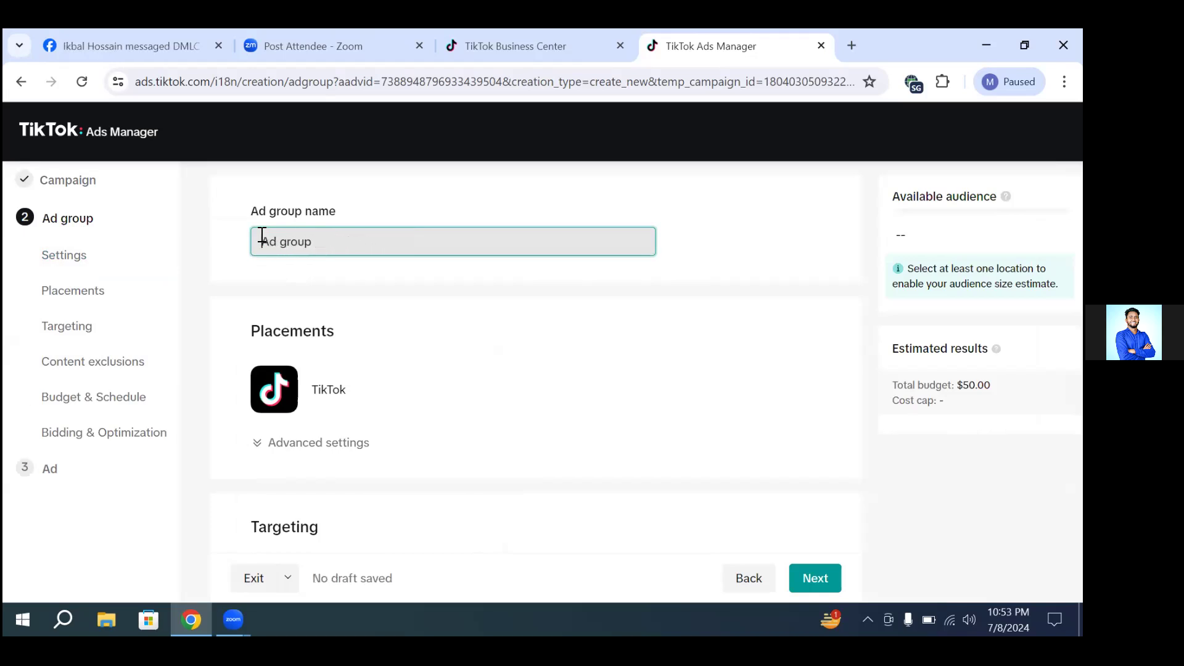
Step: Add "Reach Campaign" before the existing words so the ad group is named "Reach Campaign Ad group"
type("Reach Cam")
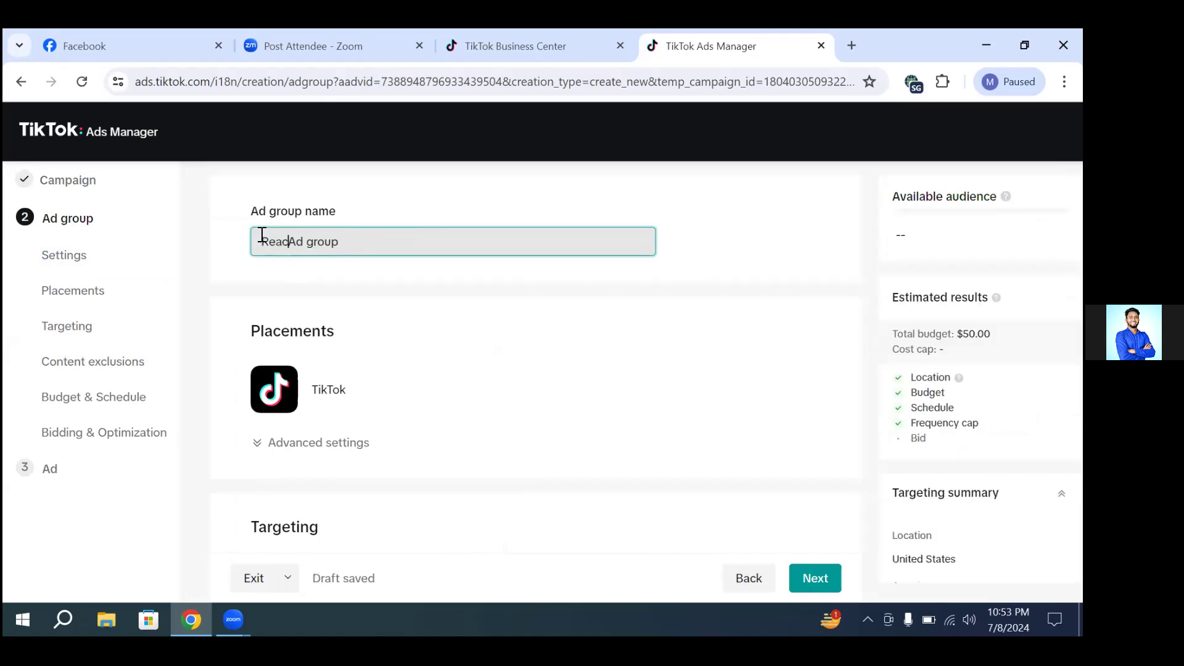
type("paign")
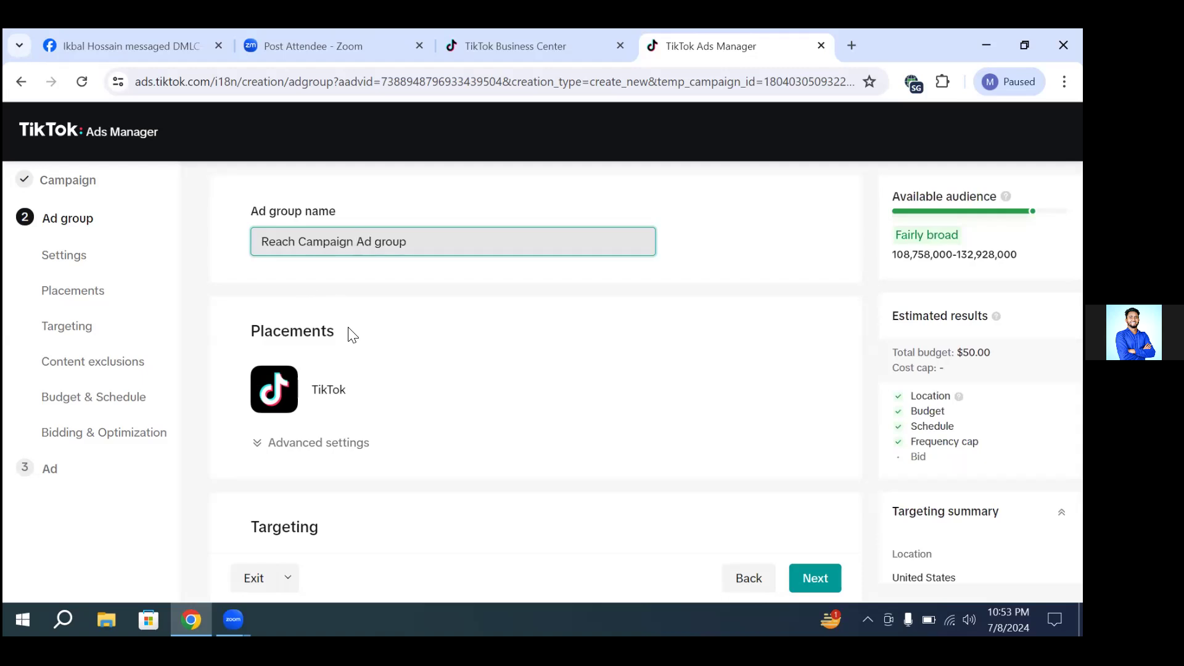
left_click(710, 254)
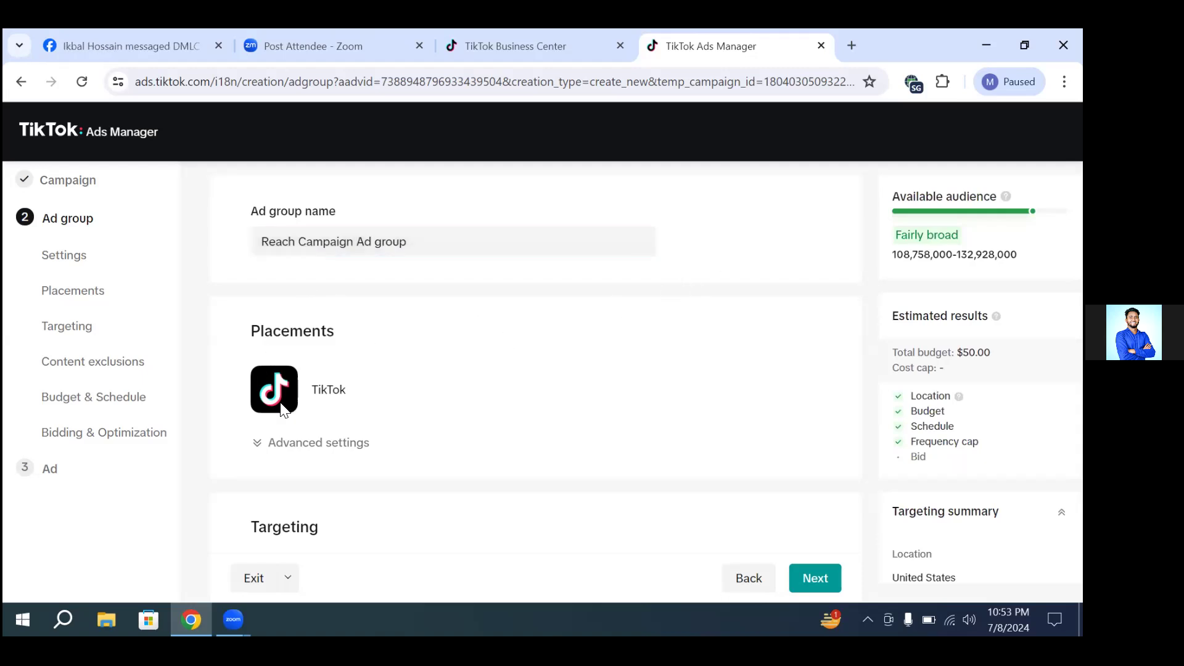
Step: Expand the advanced placement settings and disable video download for the ad group
scroll(414, 367, "down", 2)
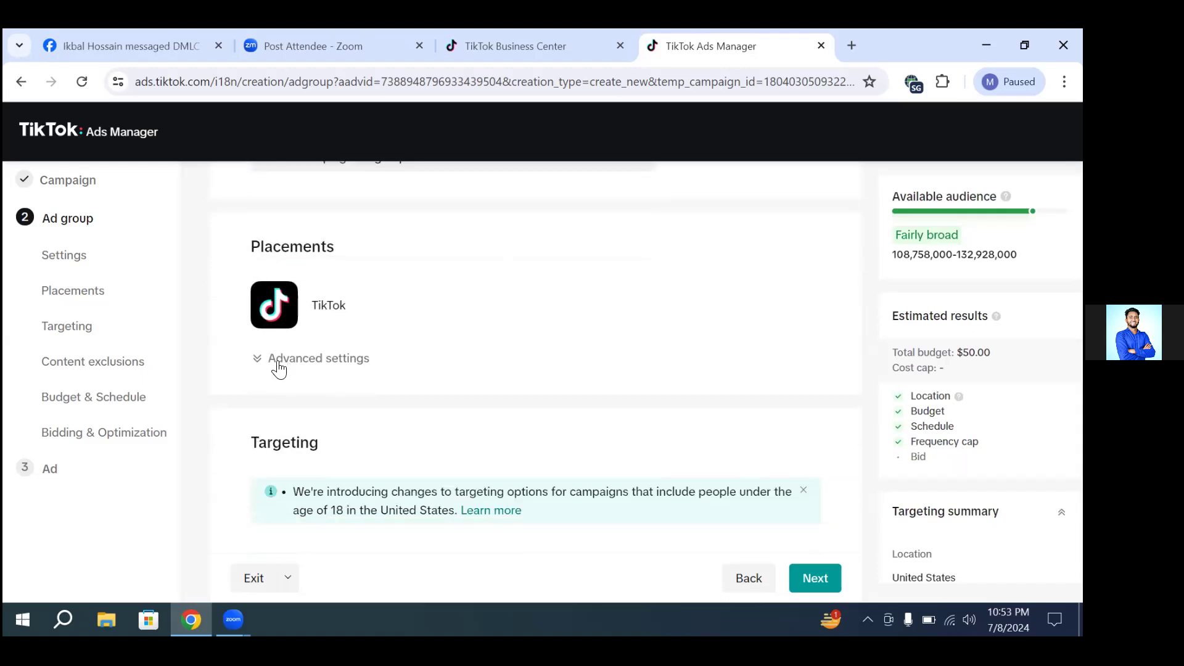
left_click(269, 364)
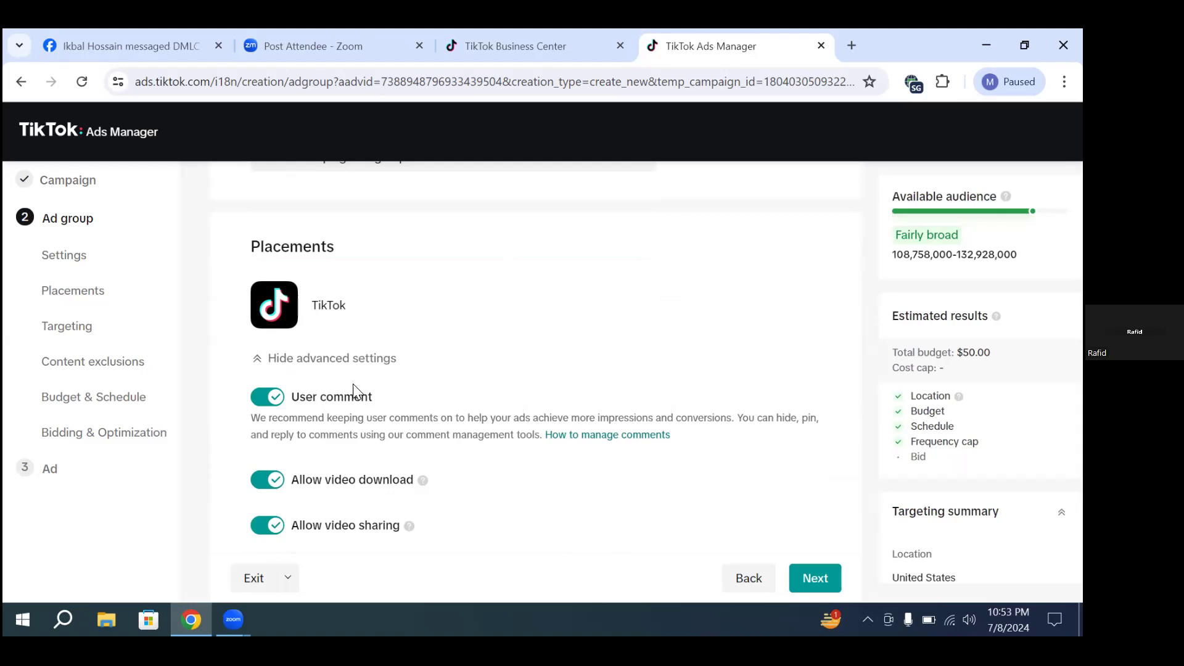
scroll(370, 388, "down", 3)
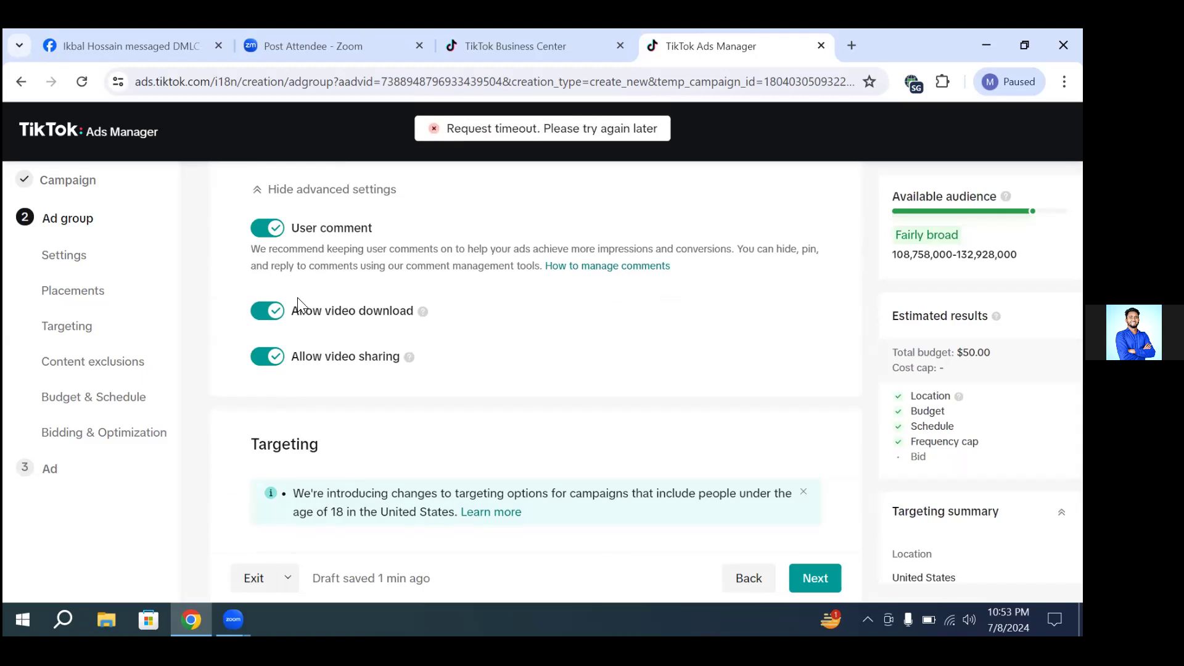
left_click(269, 314)
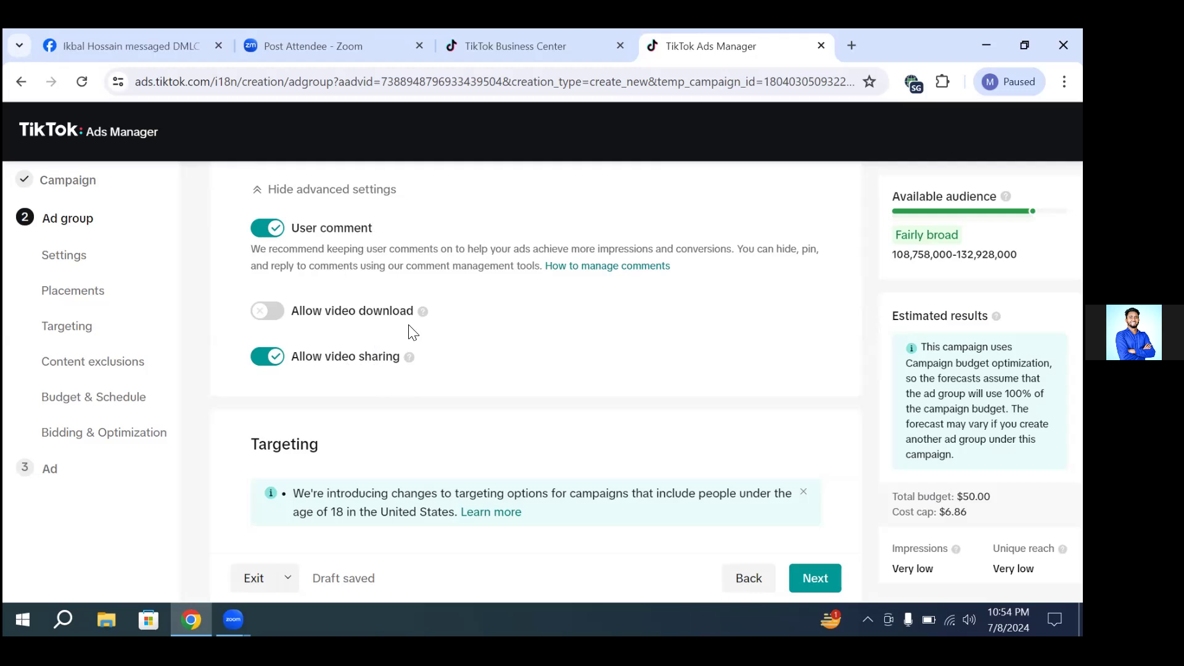
Step: Search the demographic targeting locations for "bangladesh", then clear the search and close the location list
scroll(358, 395, "down", 1)
scroll(357, 395, "down", 2)
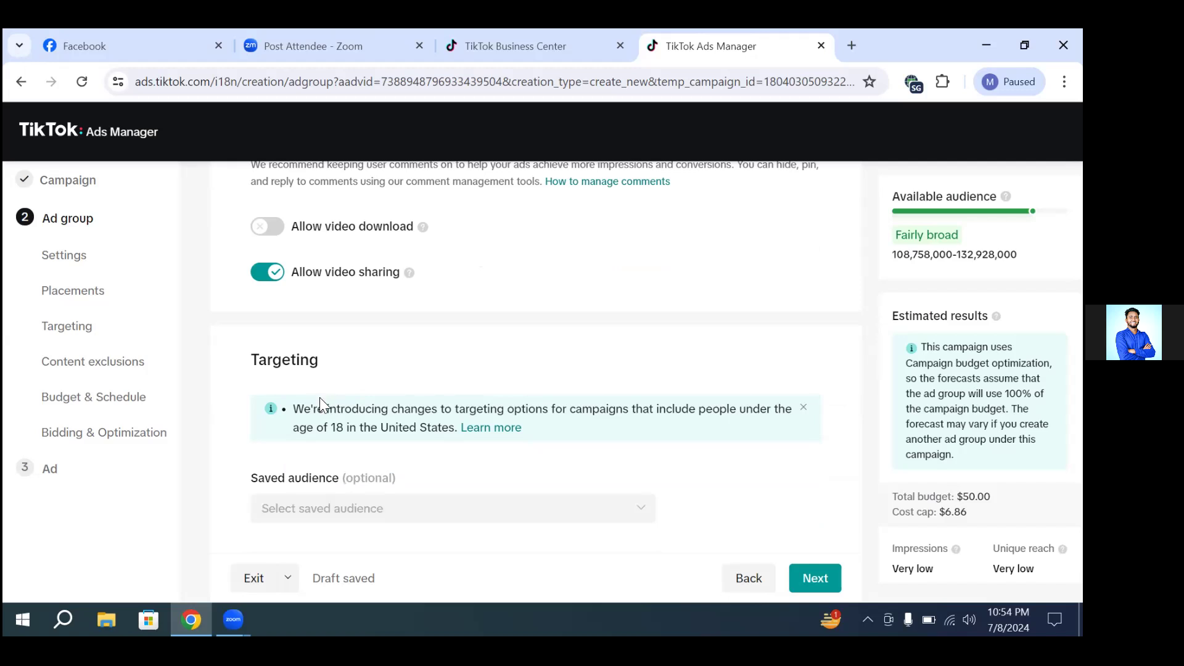
scroll(328, 395, "down", 1)
scroll(329, 394, "down", 1)
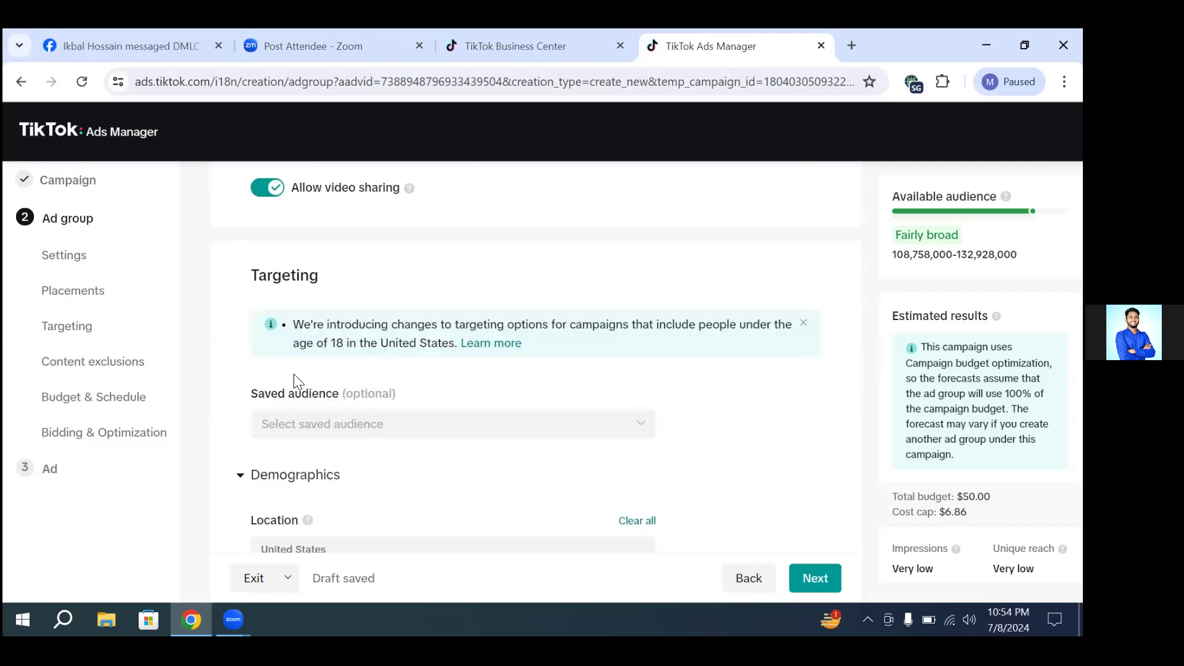
scroll(468, 407, "down", 2)
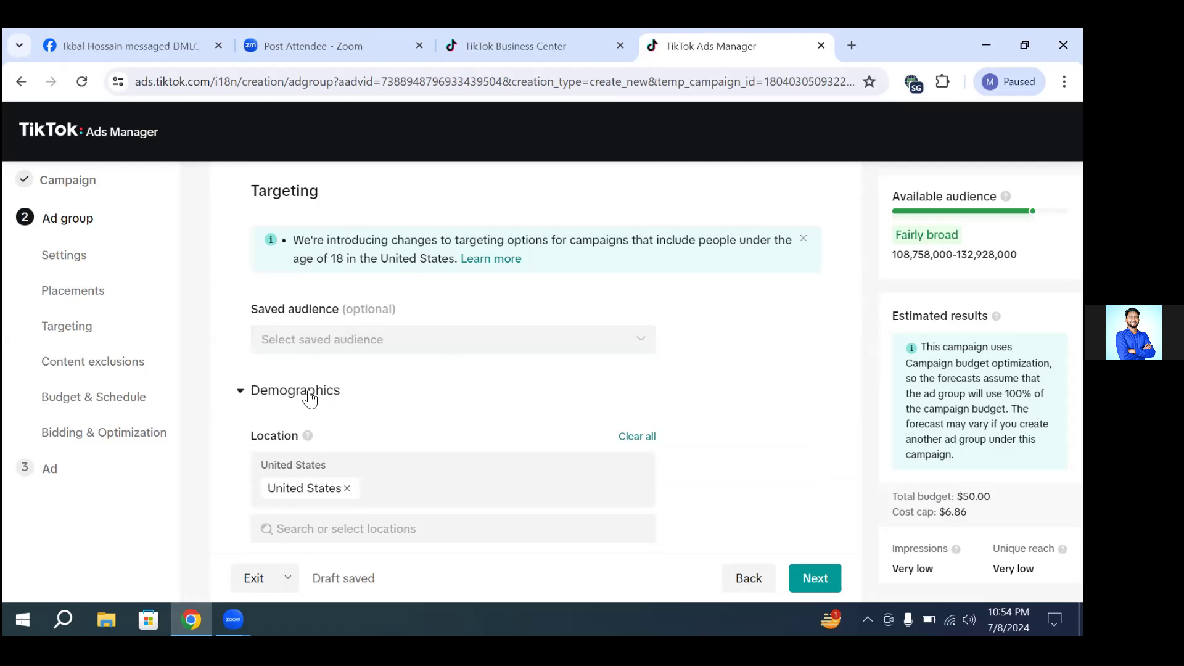
scroll(501, 425, "down", 2)
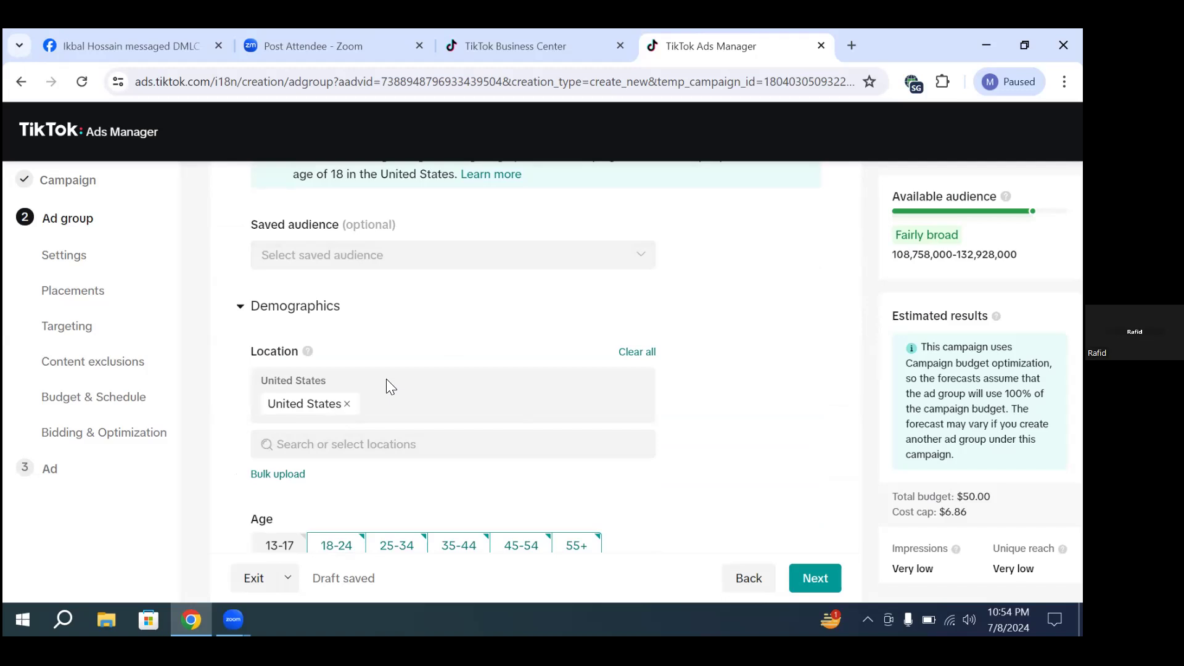
left_click(379, 443)
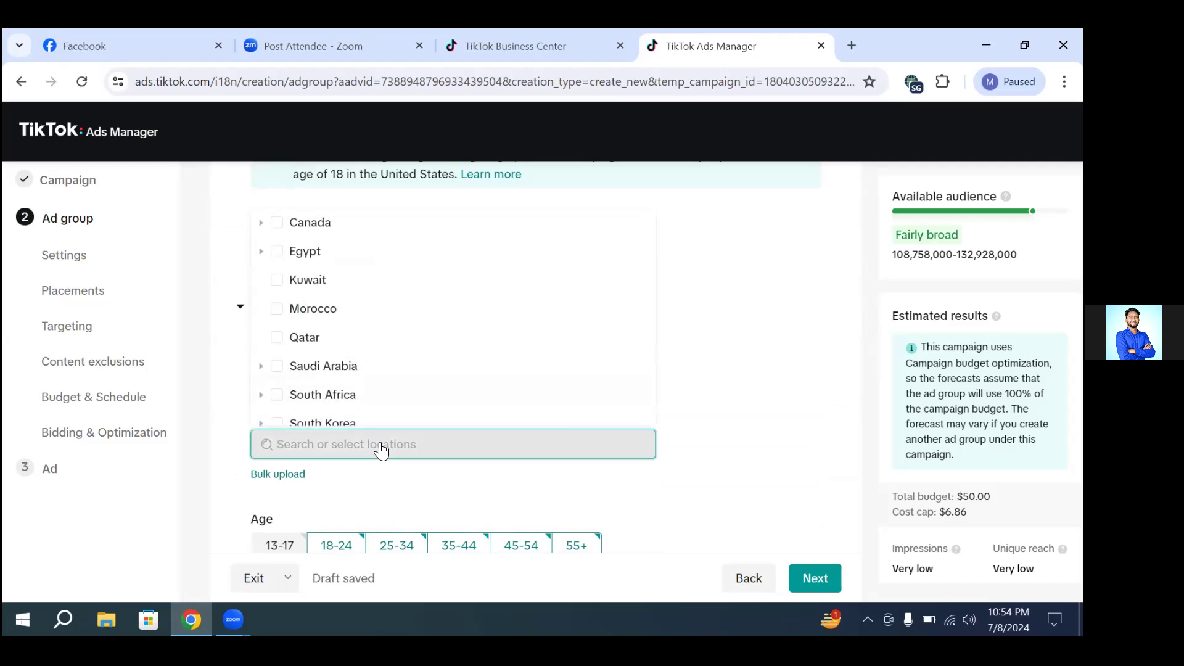
type("bang")
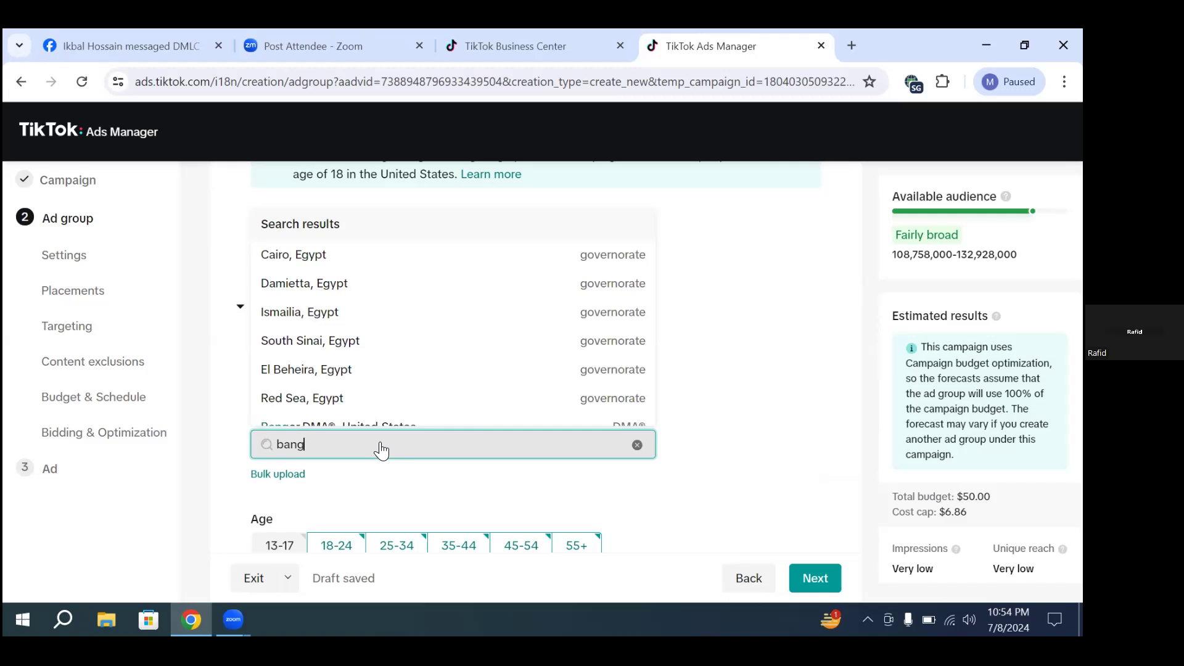
type("ladesh")
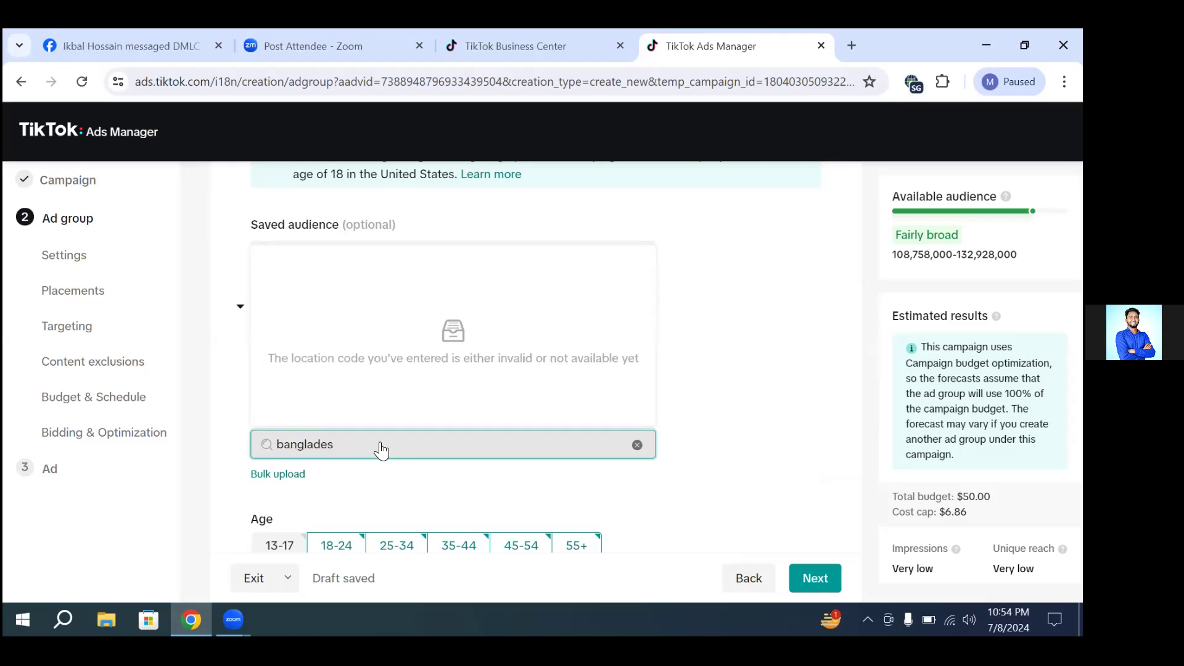
key("ctrl+a")
key("BackSpace")
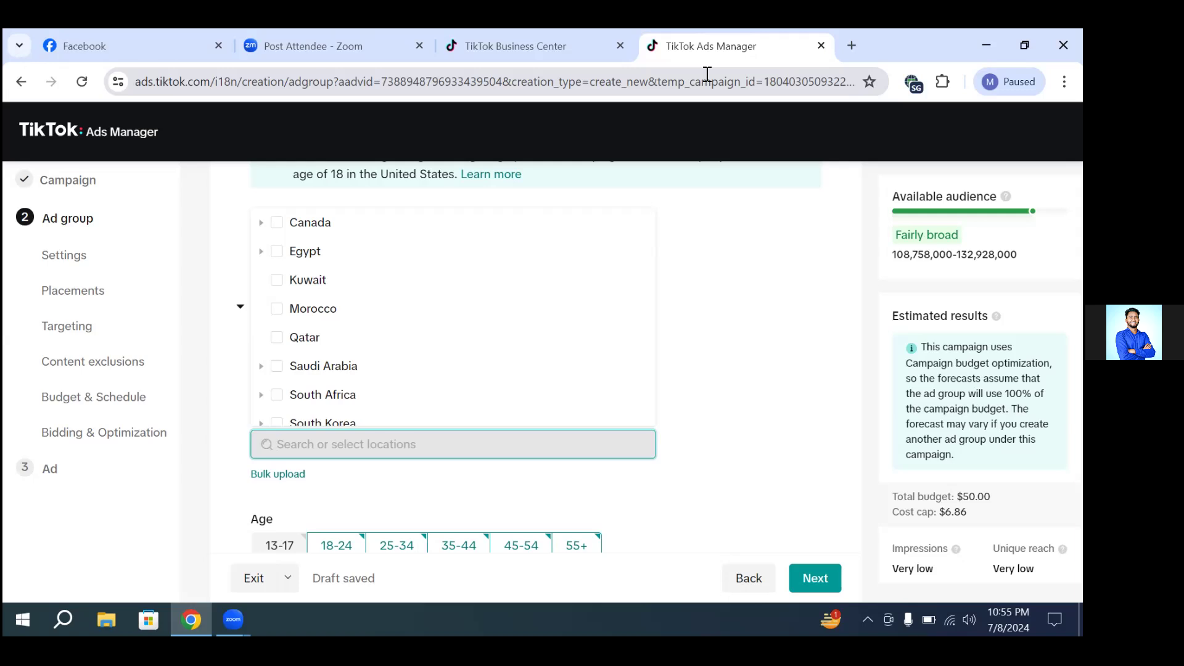
left_click(713, 348)
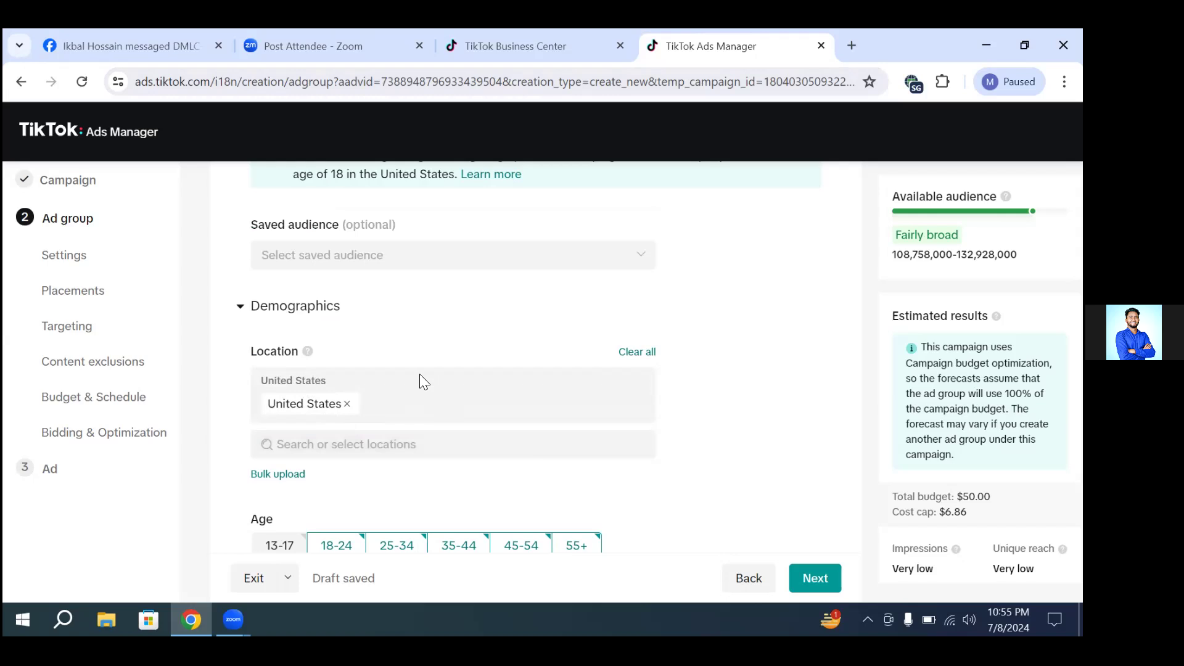
Step: Exclude the 45-54 and 55+ age groups from the ad group's targeting
scroll(419, 374, "down", 1)
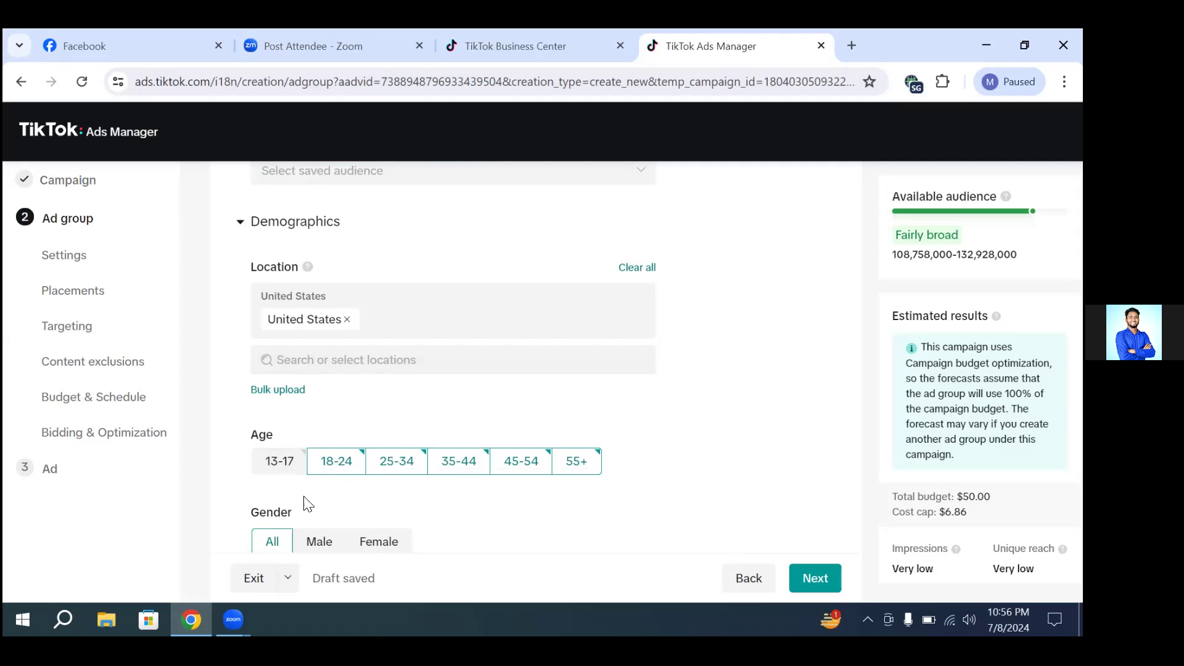
left_click(577, 467)
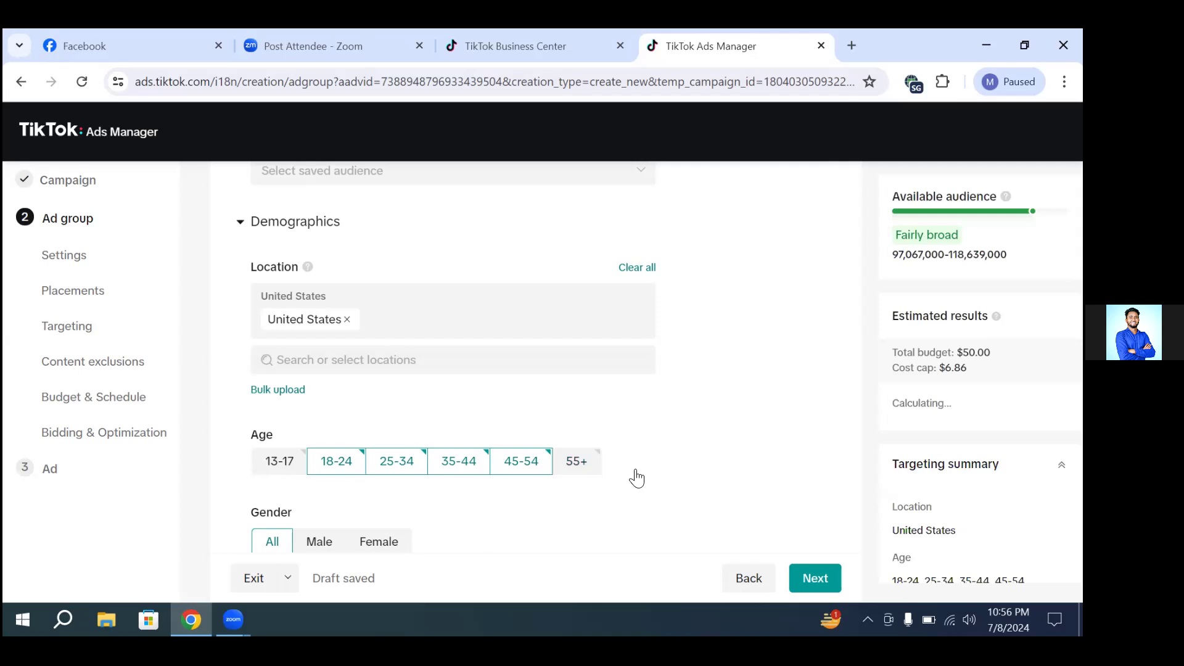
left_click(576, 465)
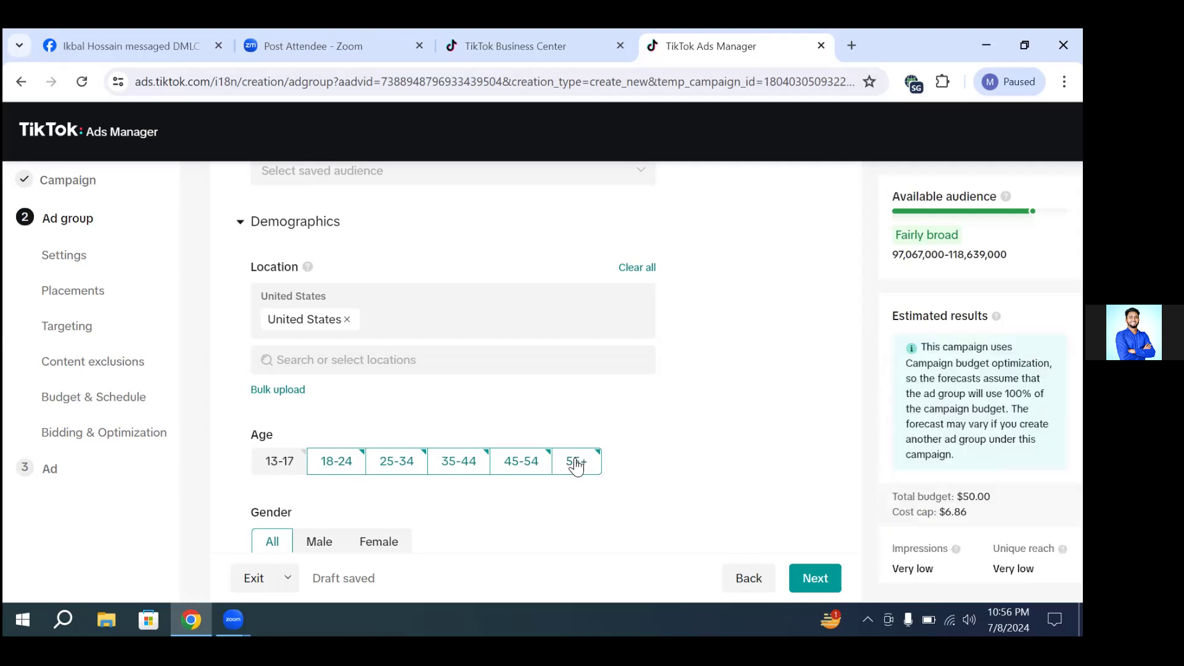
left_click(575, 467)
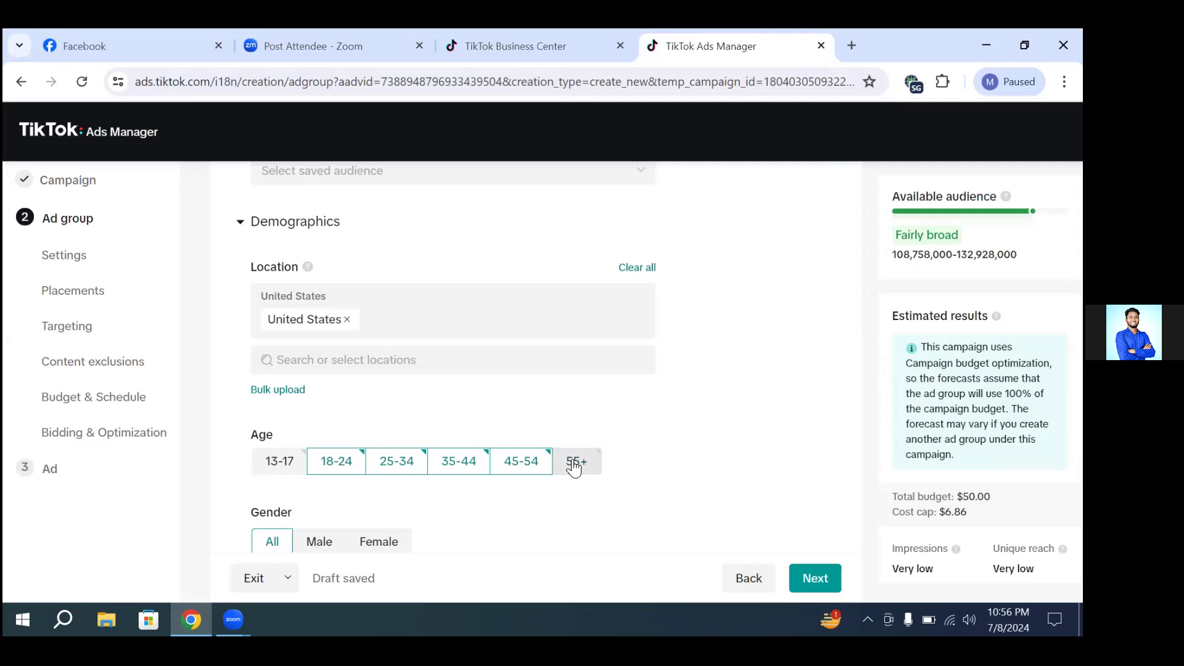
left_click(522, 467)
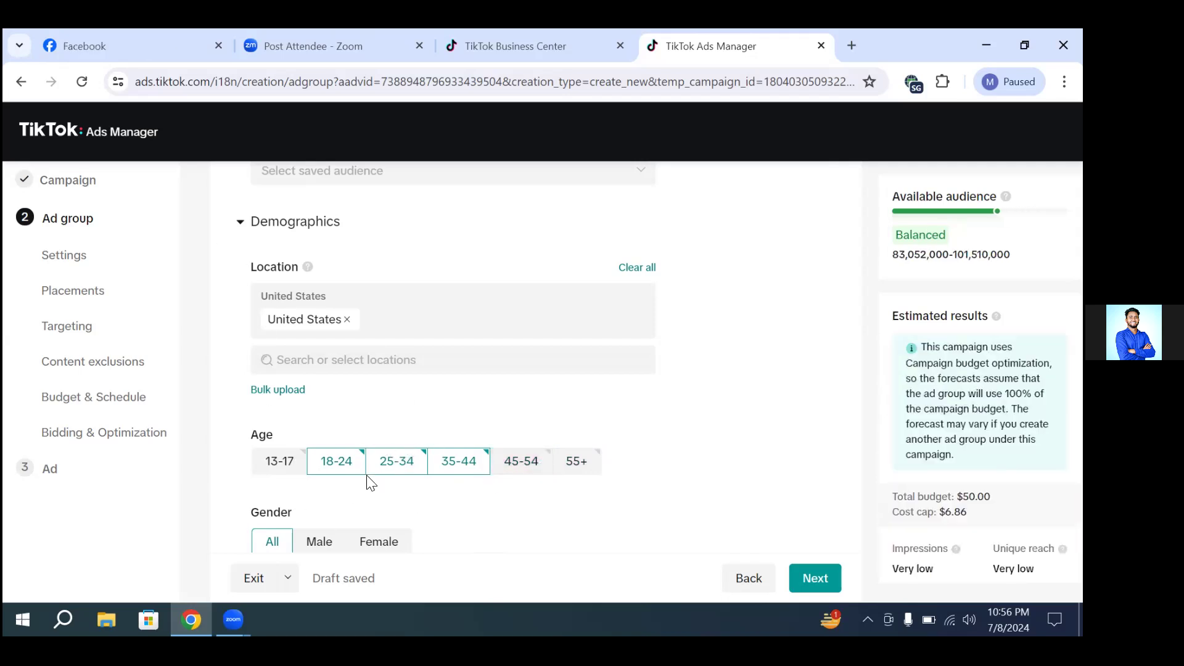
Step: Try excluding the 35-44 age group and including the 13-17 age group, reverting each change
left_click(459, 466)
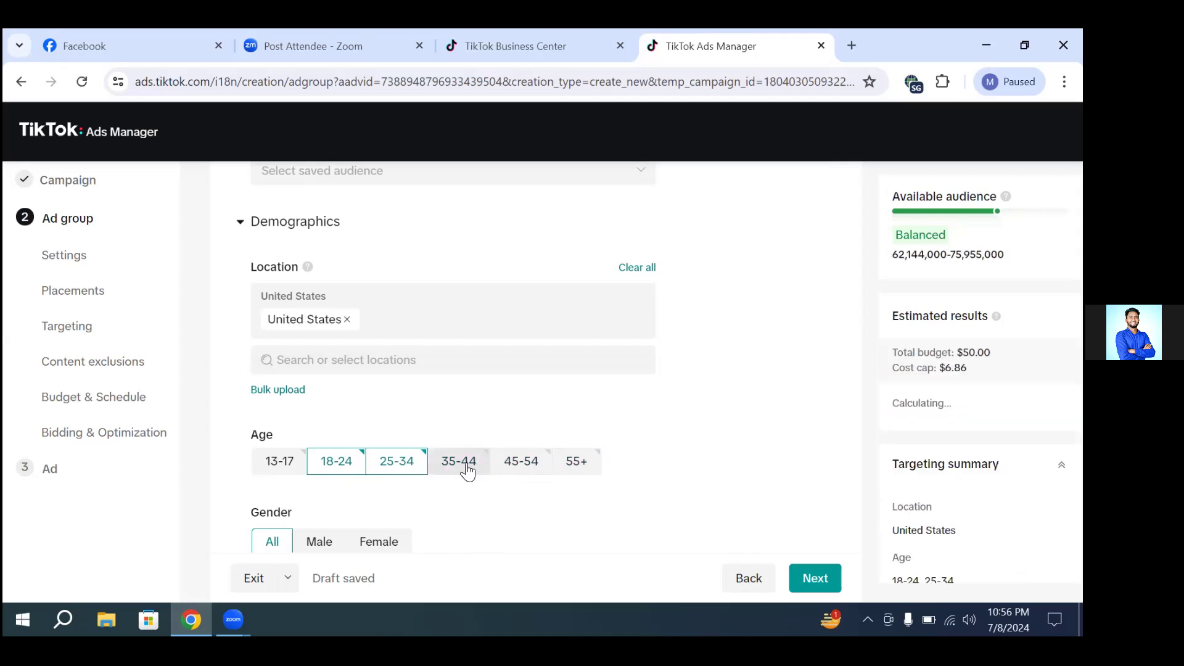
left_click(468, 469)
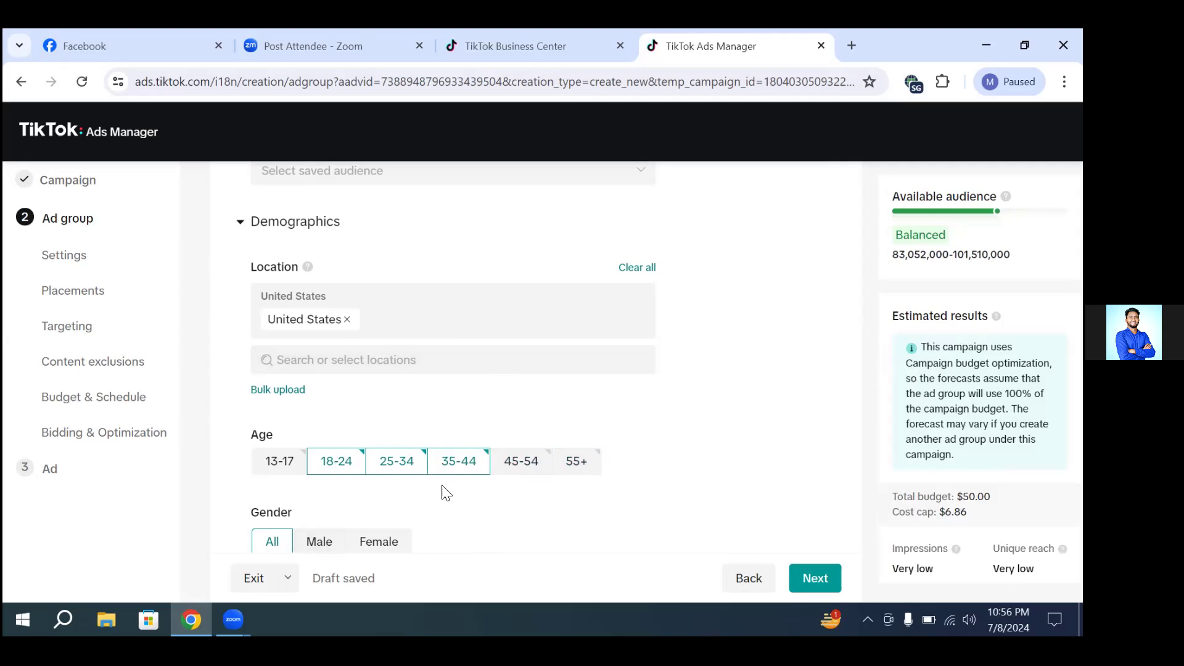
scroll(513, 416, "down", 1)
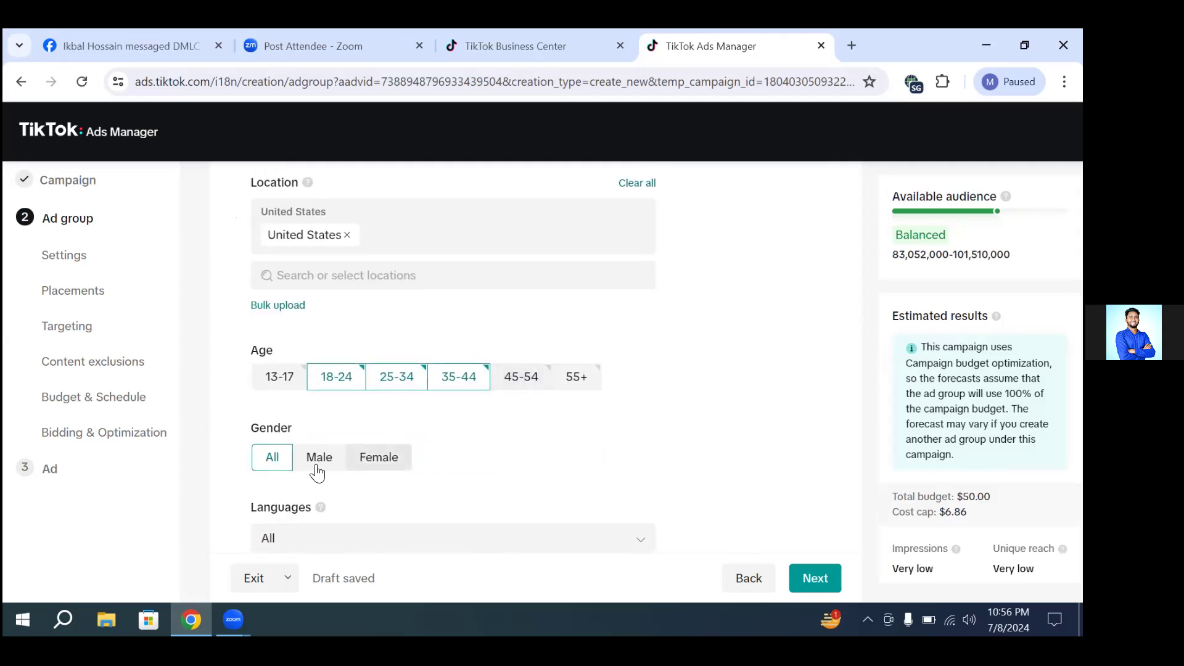
left_click(287, 377)
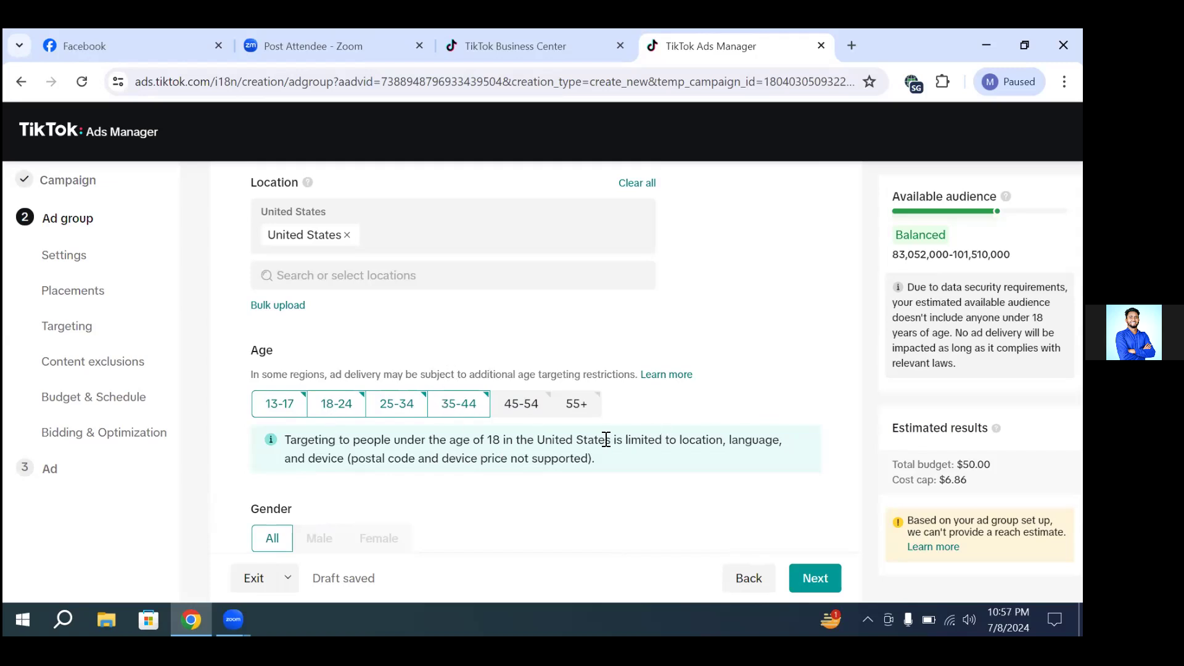
left_click(290, 410)
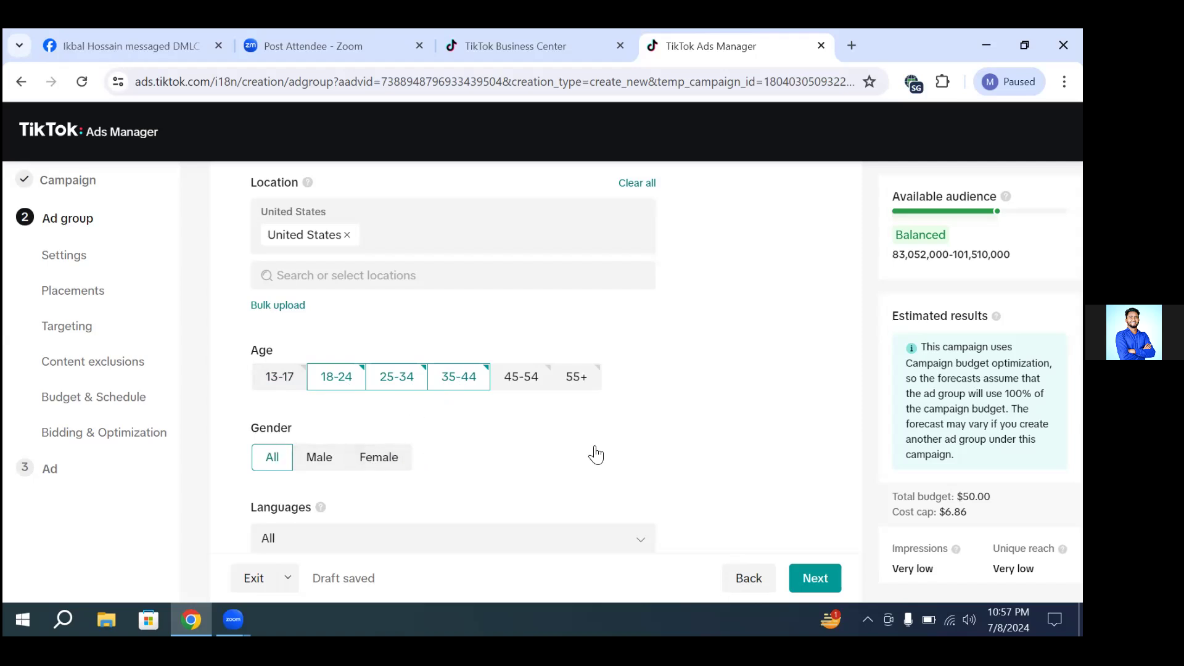
Step: Review the available targeting languages for the ad group, then close the language list without choosing one
scroll(617, 420, "down", 1)
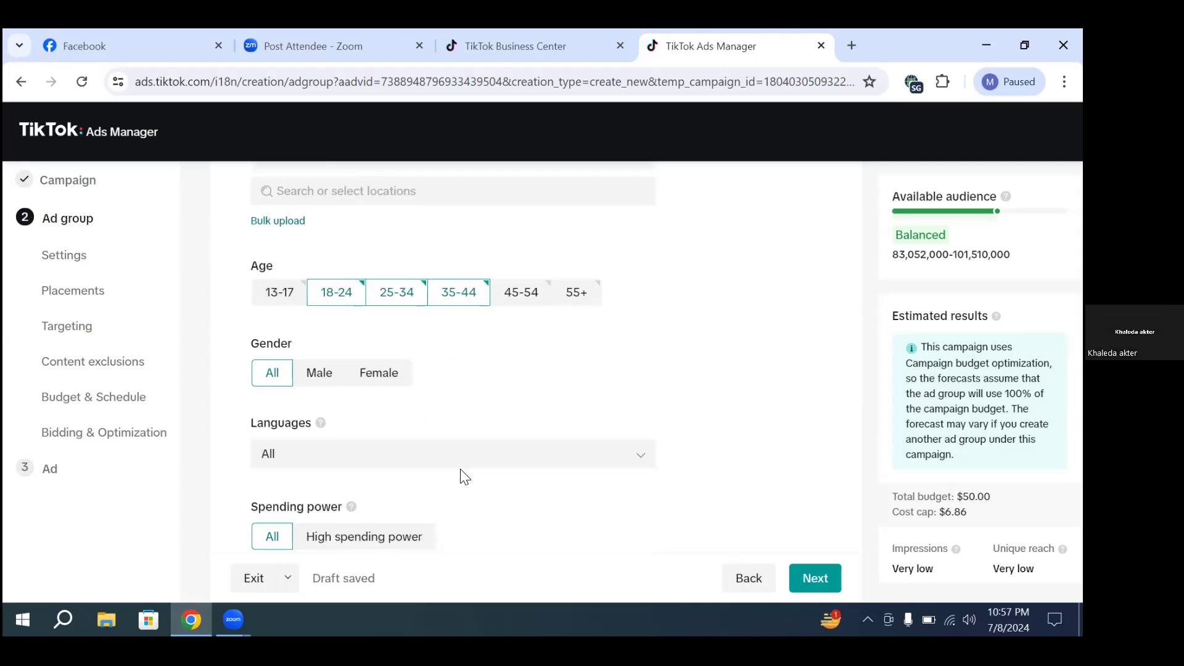
scroll(355, 455, "down", 1)
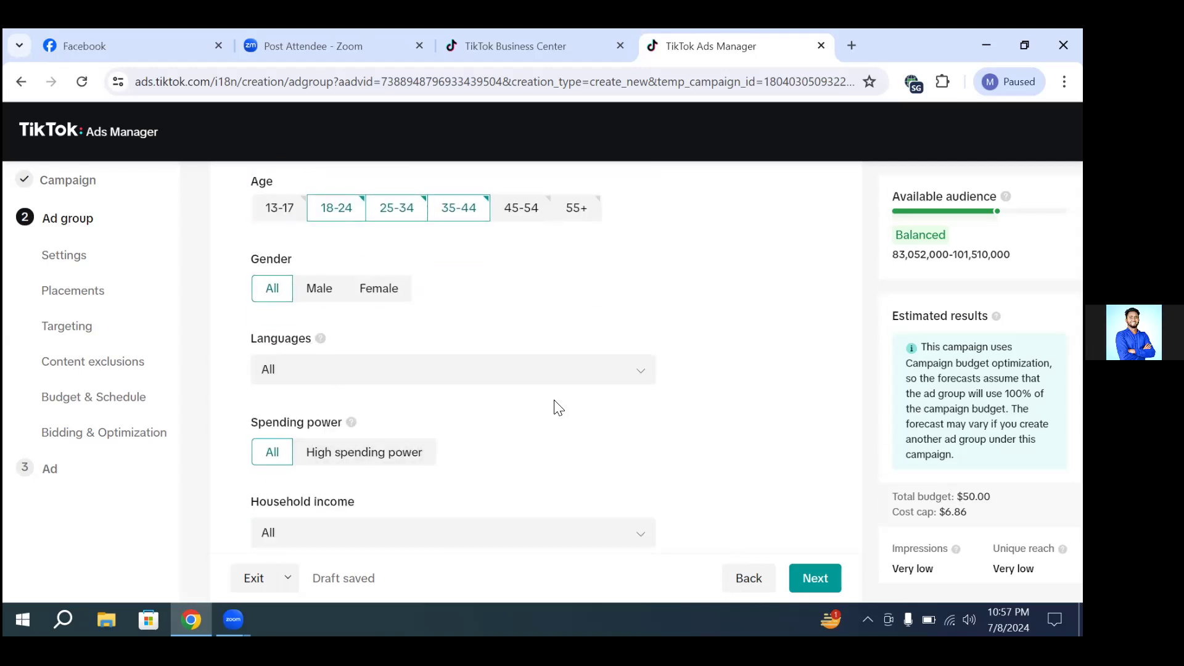
left_click(578, 375)
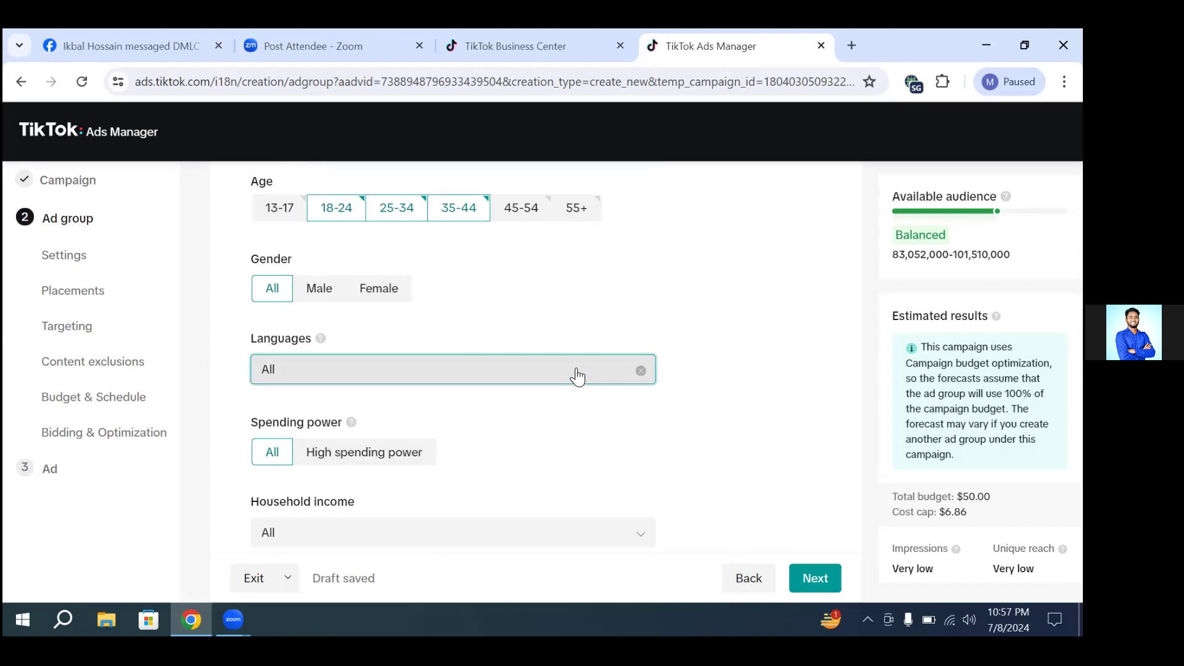
left_click(577, 375)
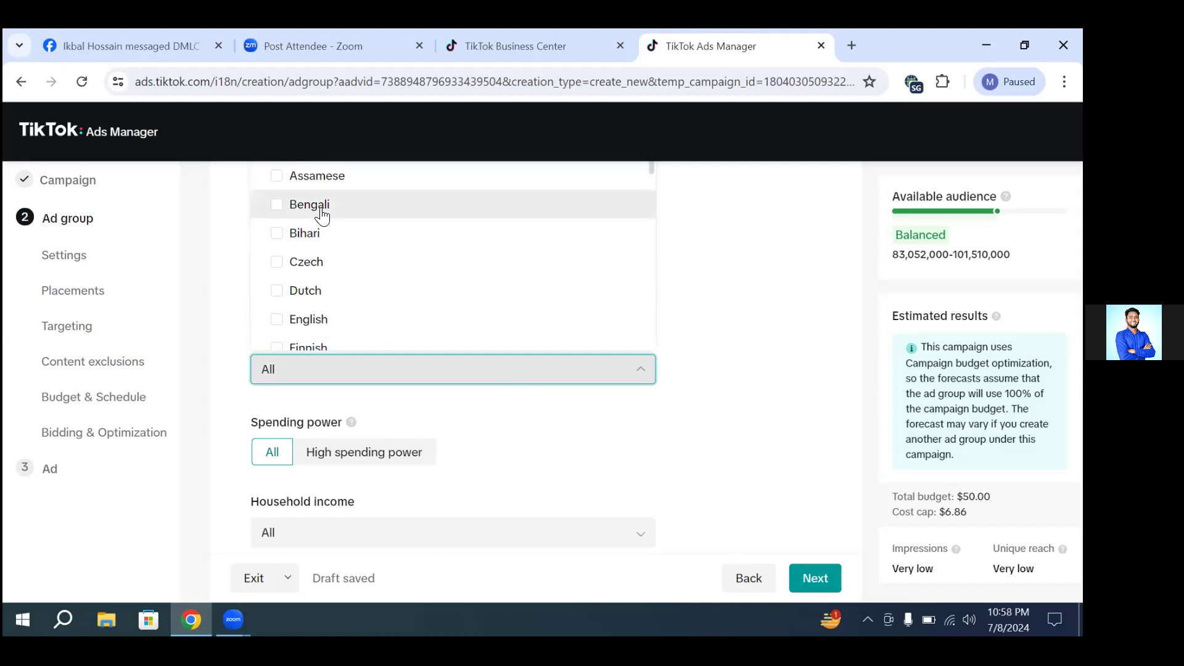
left_click(632, 369)
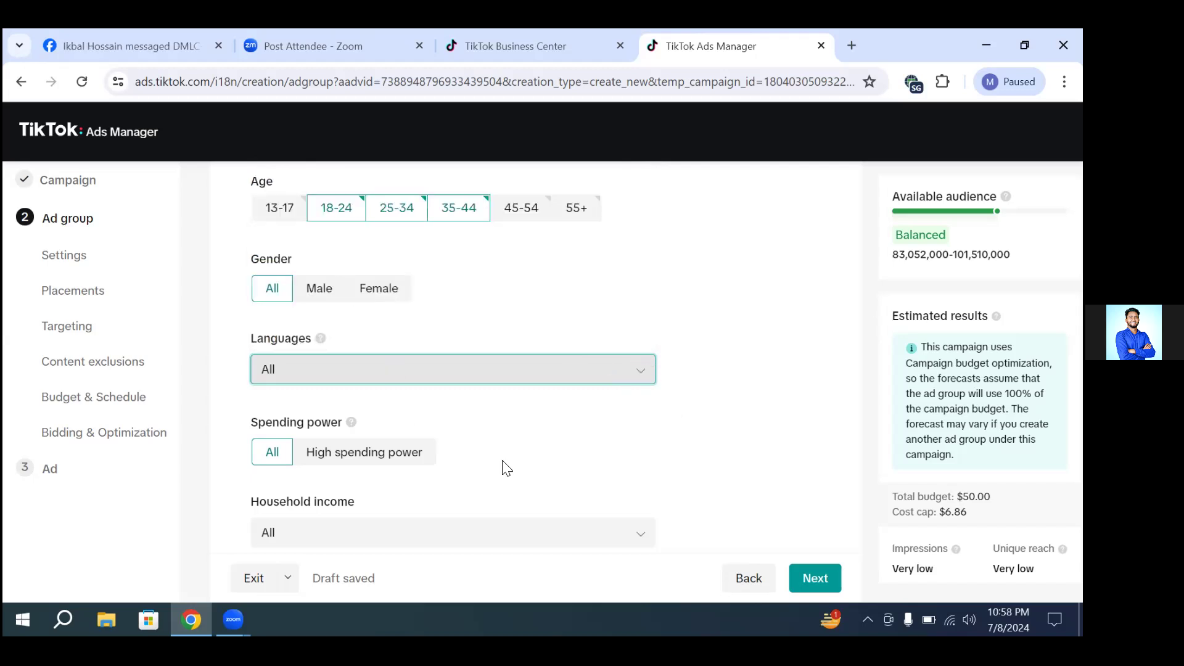
left_click(597, 459)
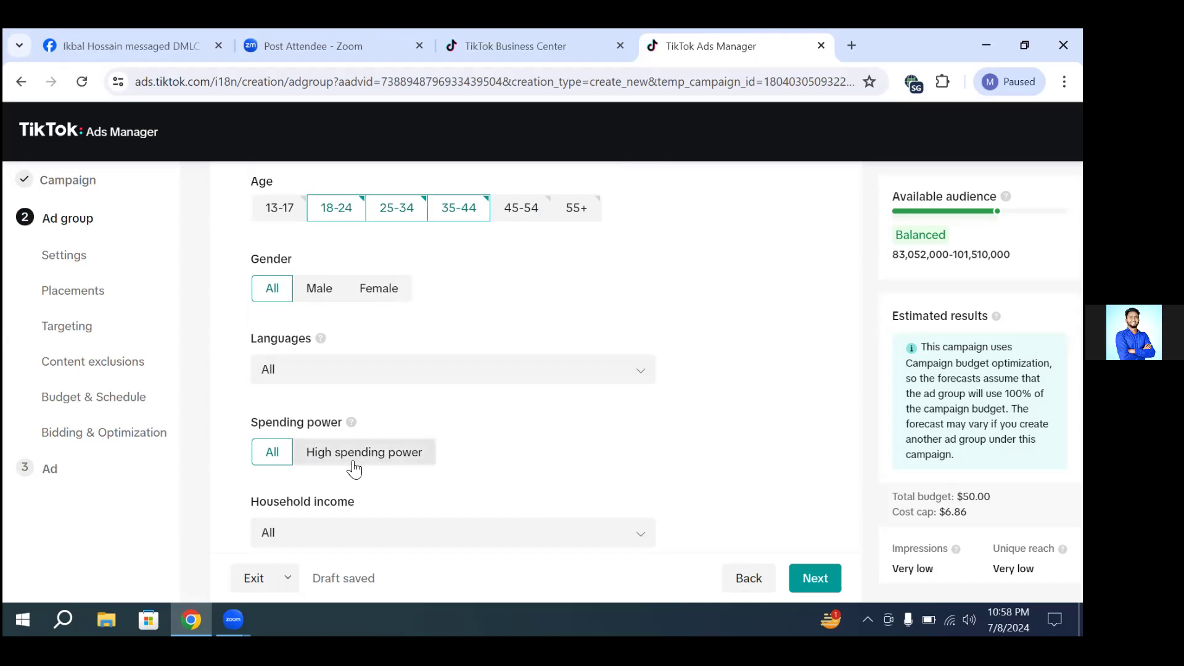
Step: Review the household income targeting options, then close the list without choosing one
scroll(395, 457, "down", 1)
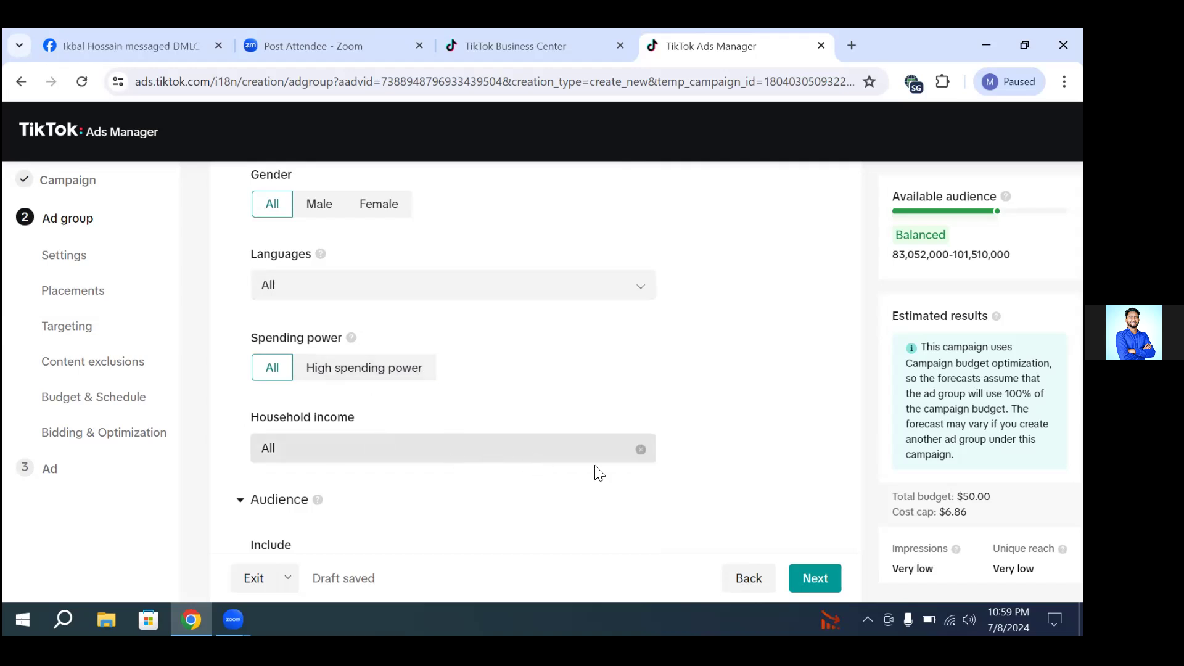
left_click(467, 450)
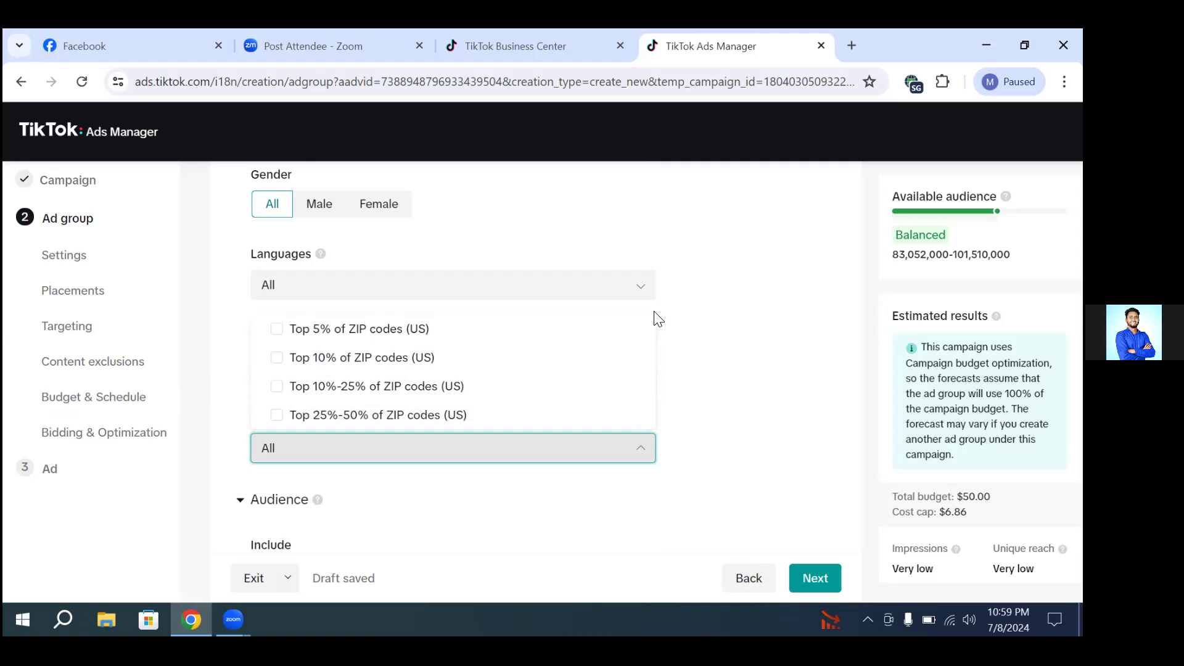
left_click(688, 310)
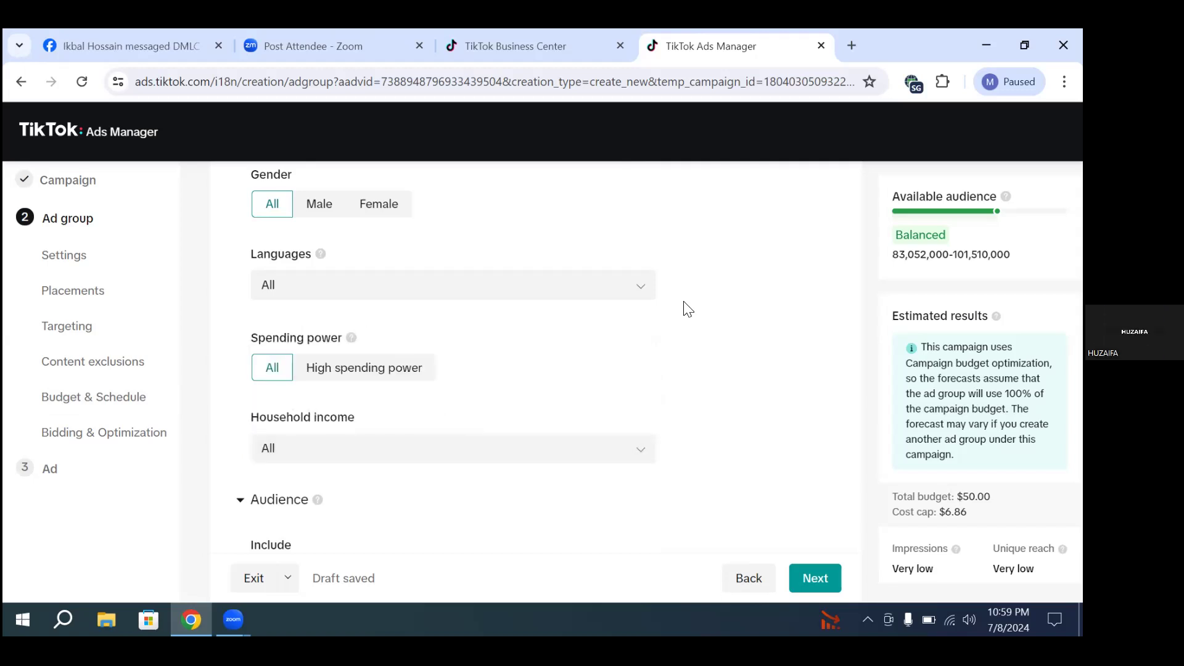
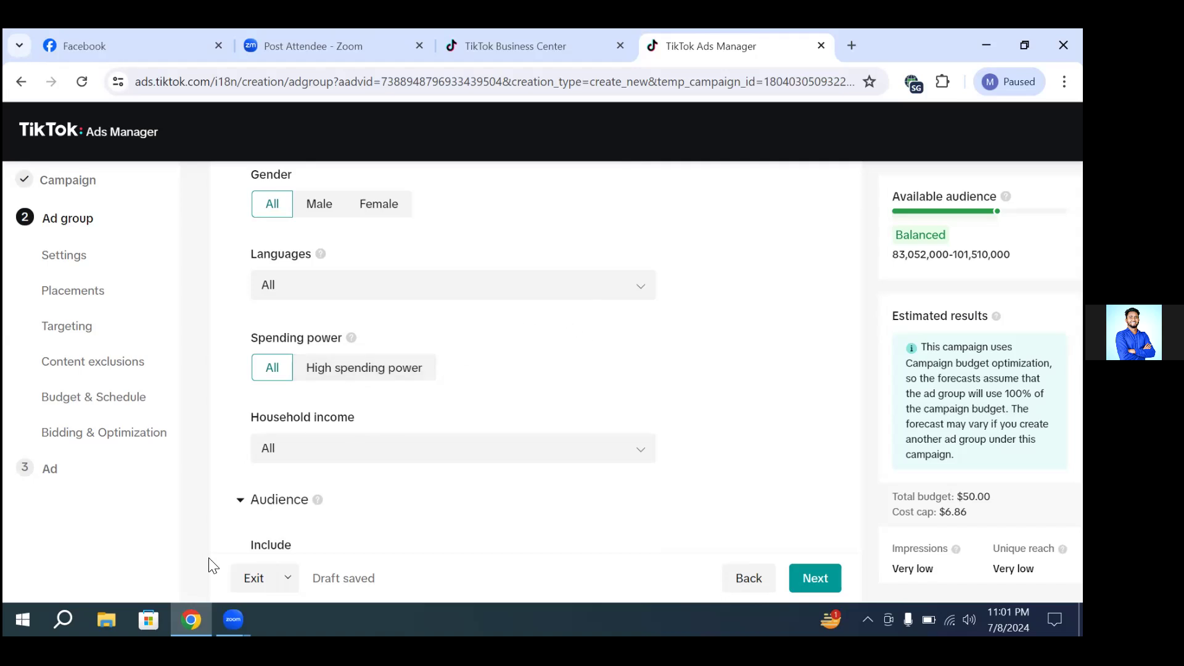
Step: Review the ad group's audience inclusion and exclusion fields and its interest and behavior options without choosing any
scroll(306, 442, "down", 3)
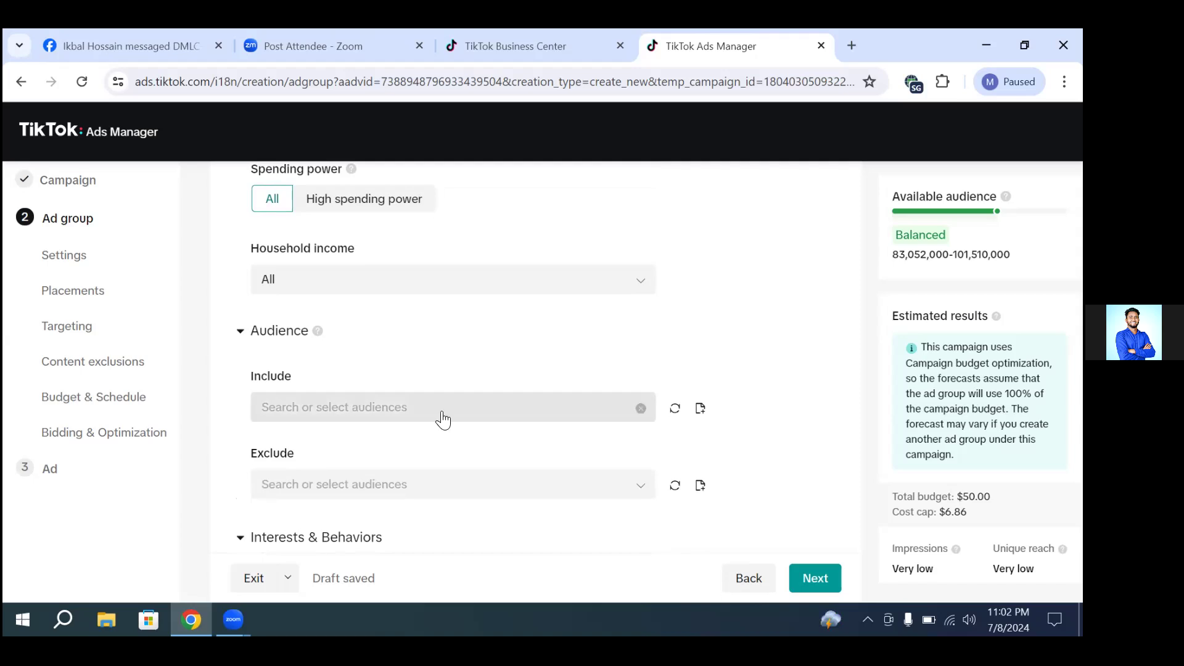
scroll(442, 420, "down", 2)
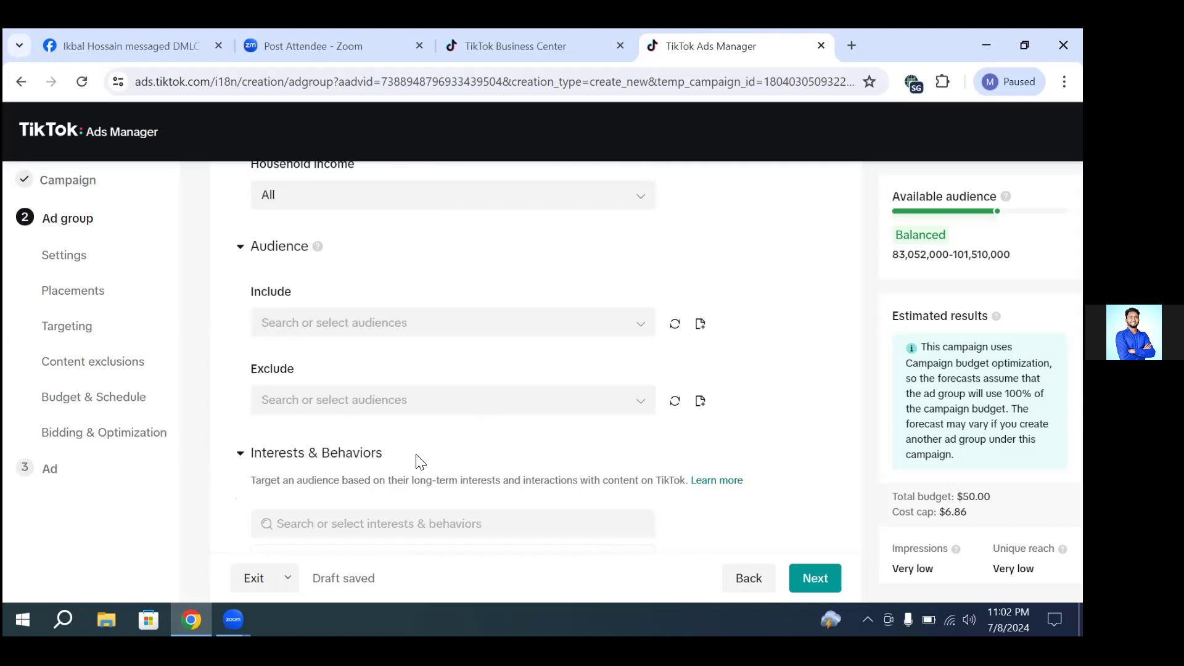
scroll(420, 457, "down", 1)
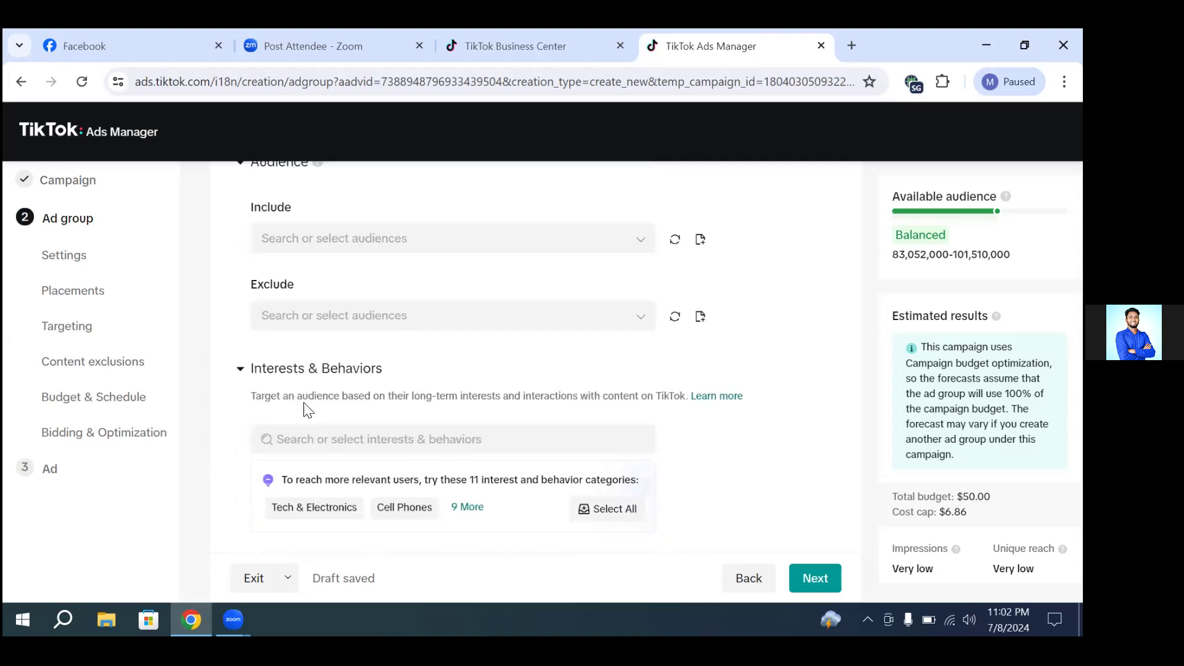
scroll(370, 407, "down", 1)
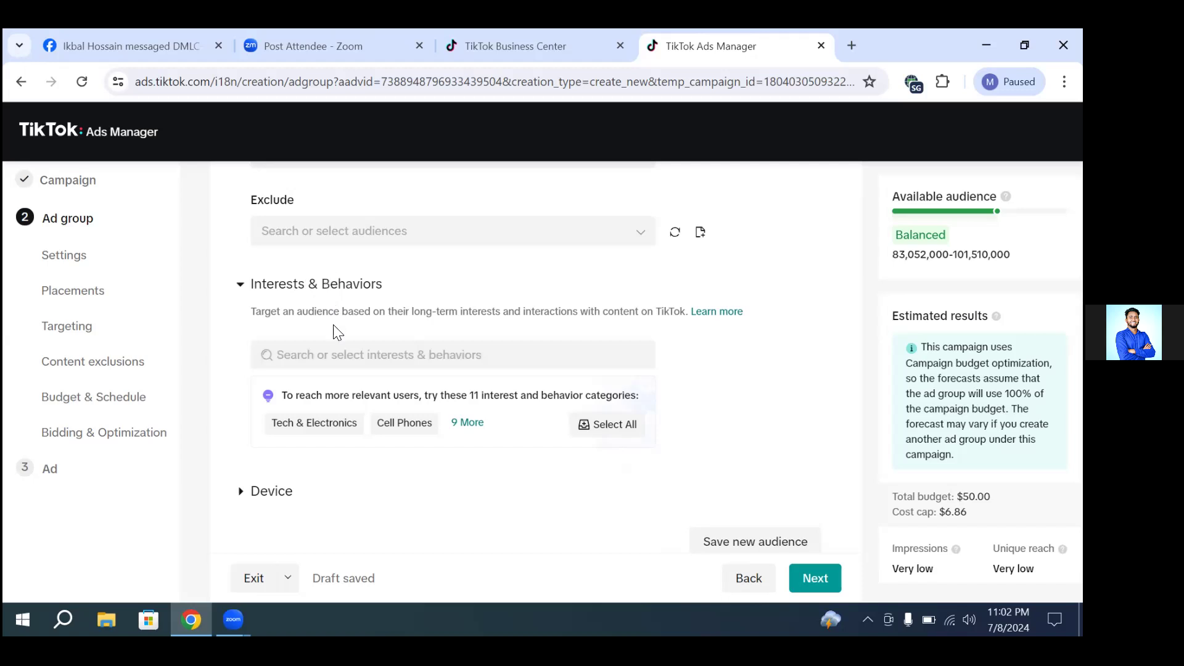
left_click(360, 361)
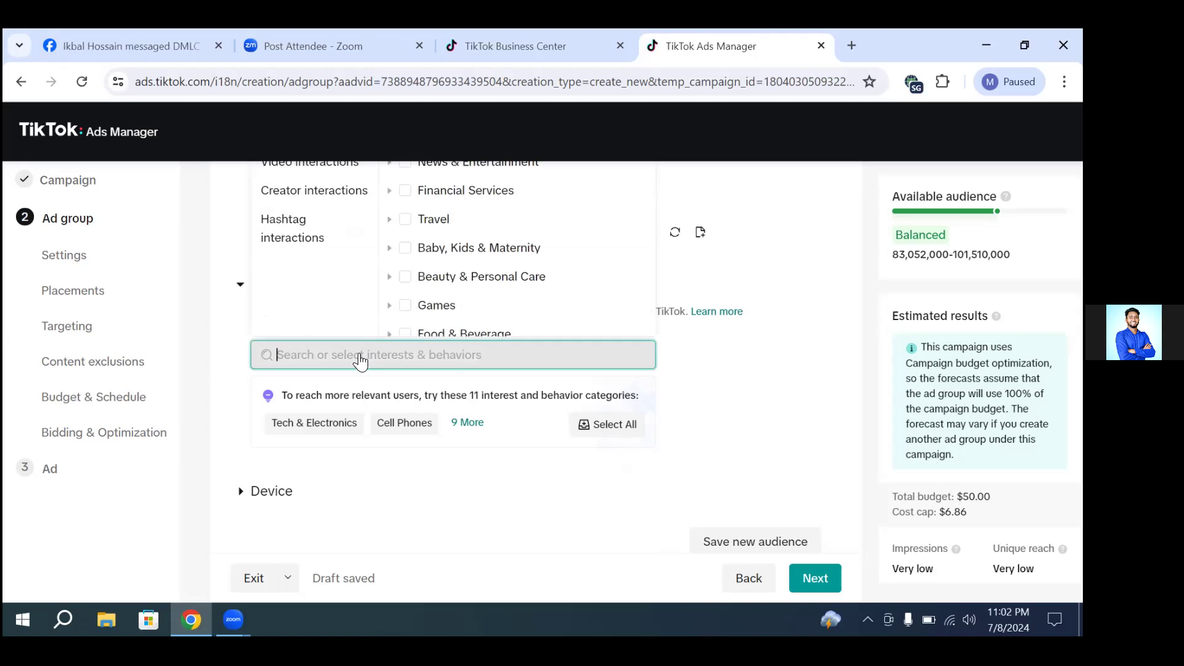
left_click(352, 424)
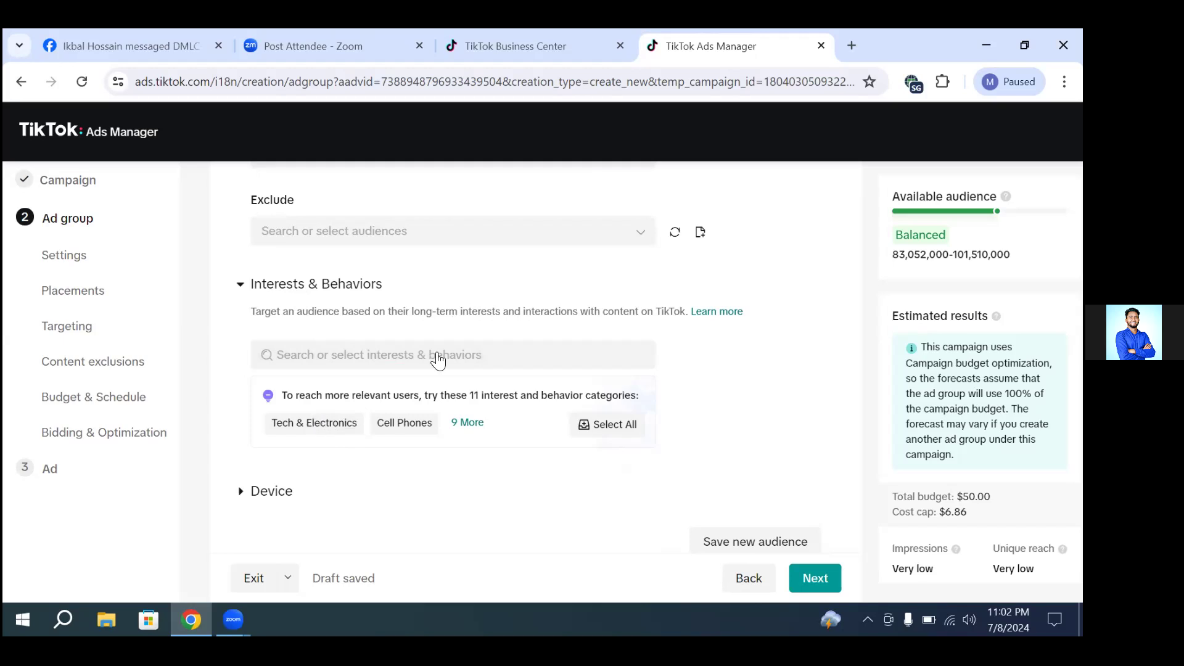
scroll(438, 361, "up", 1)
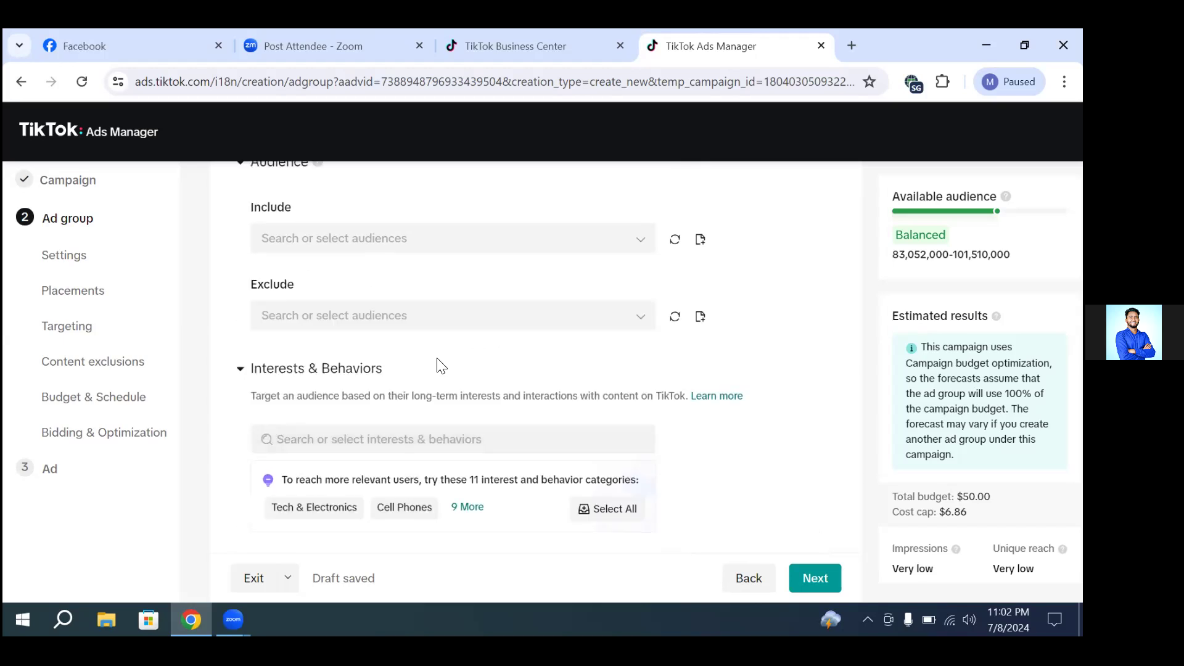
scroll(442, 366, "up", 1)
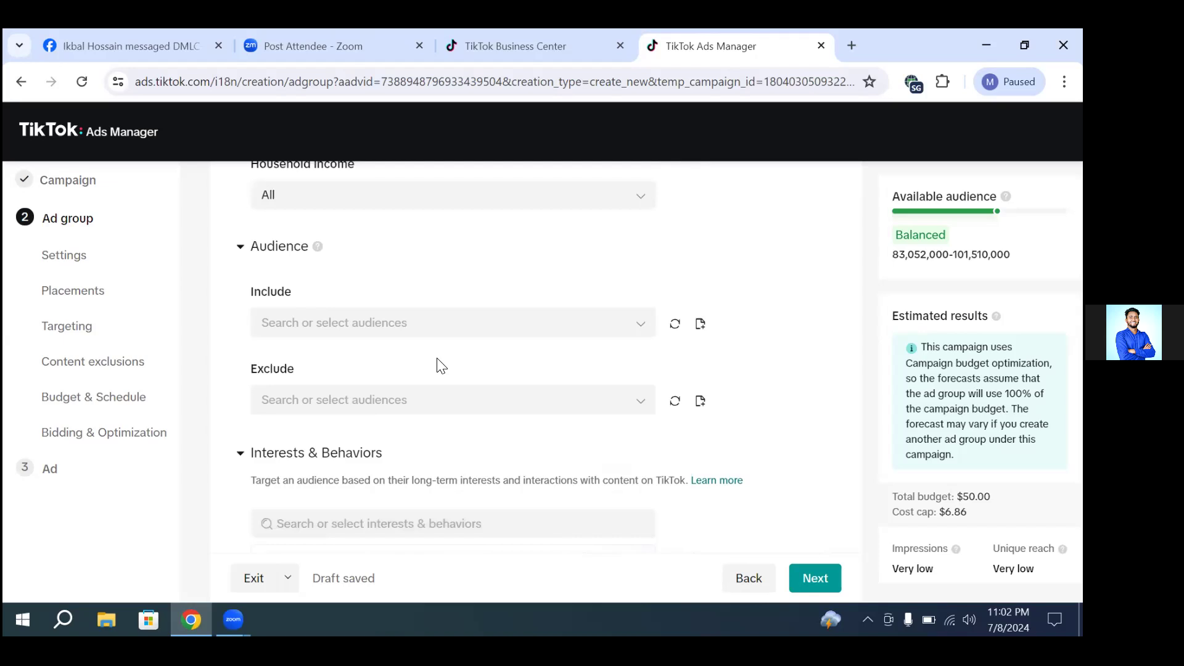
scroll(451, 428, "down", 1)
scroll(454, 442, "down", 1)
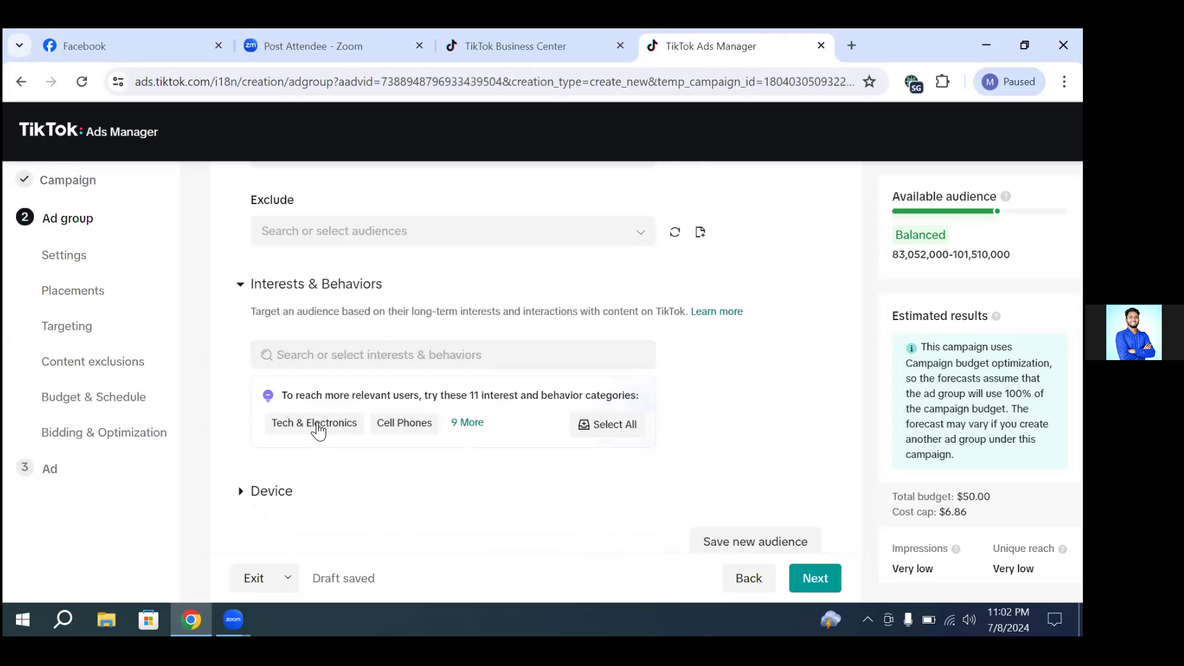
Step: Search the interests and behaviors for "headphone" and add the "headphone bluetooth" interest to the targeting
left_click(350, 356)
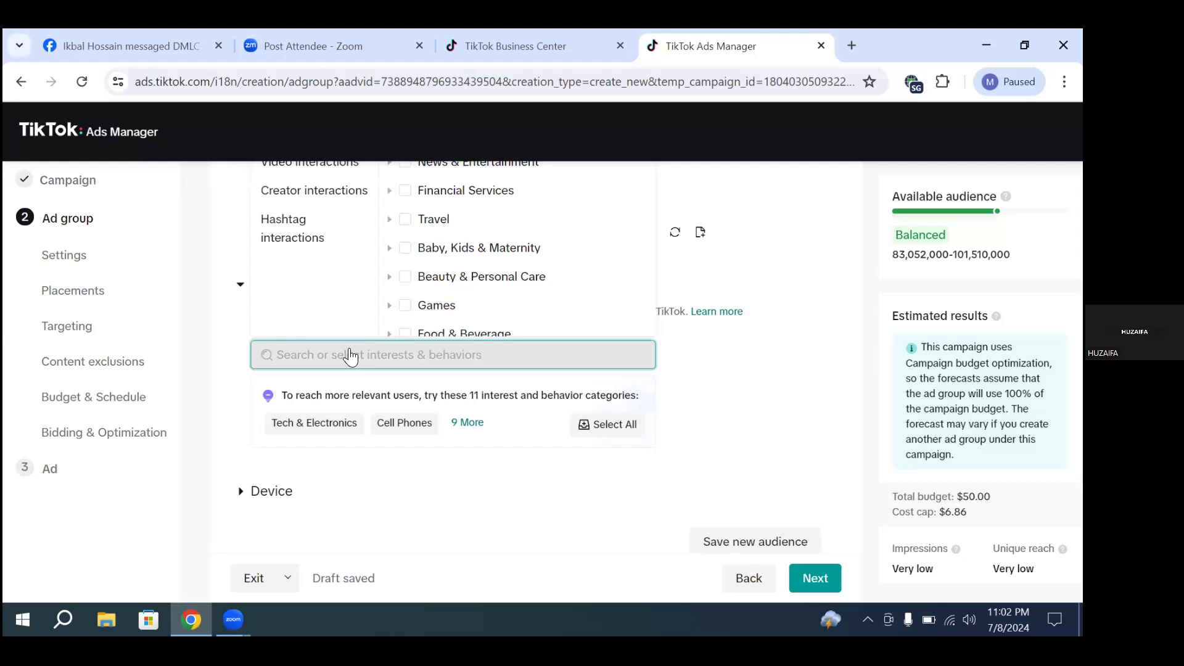
type("head")
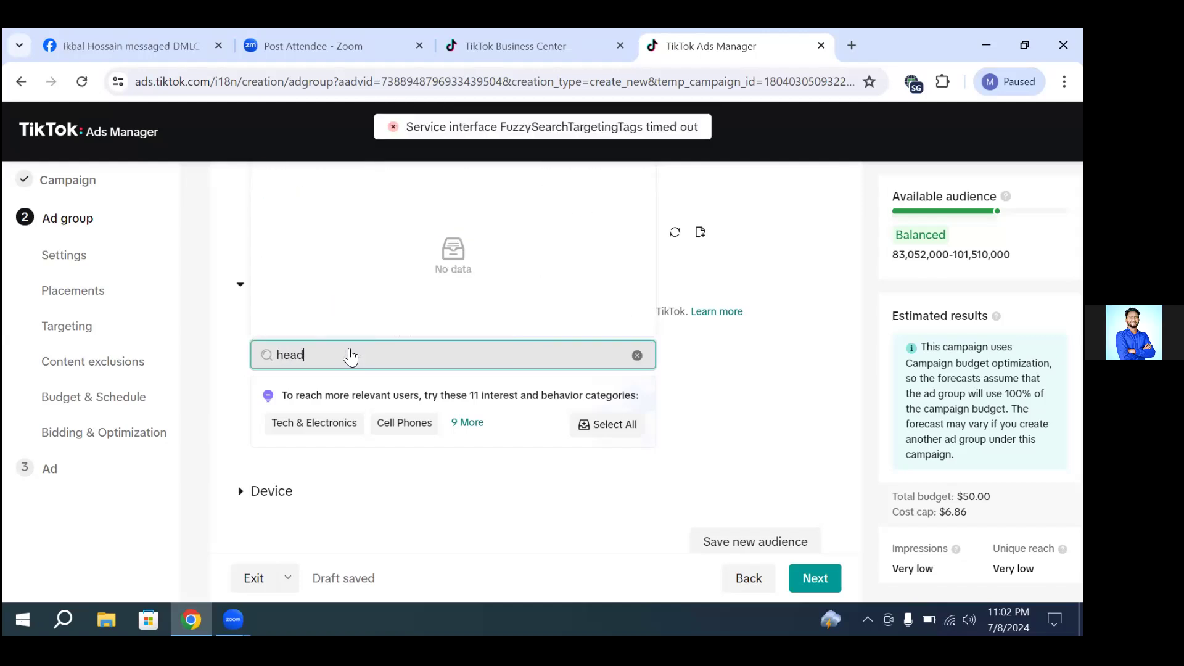
type("ph")
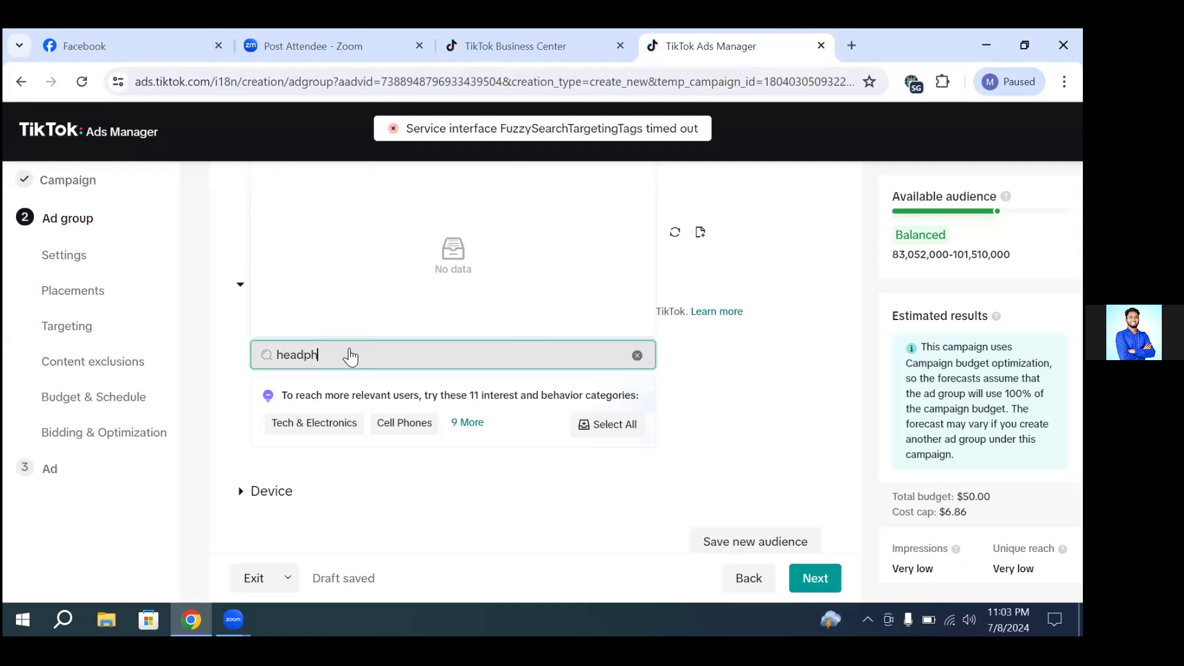
type("one")
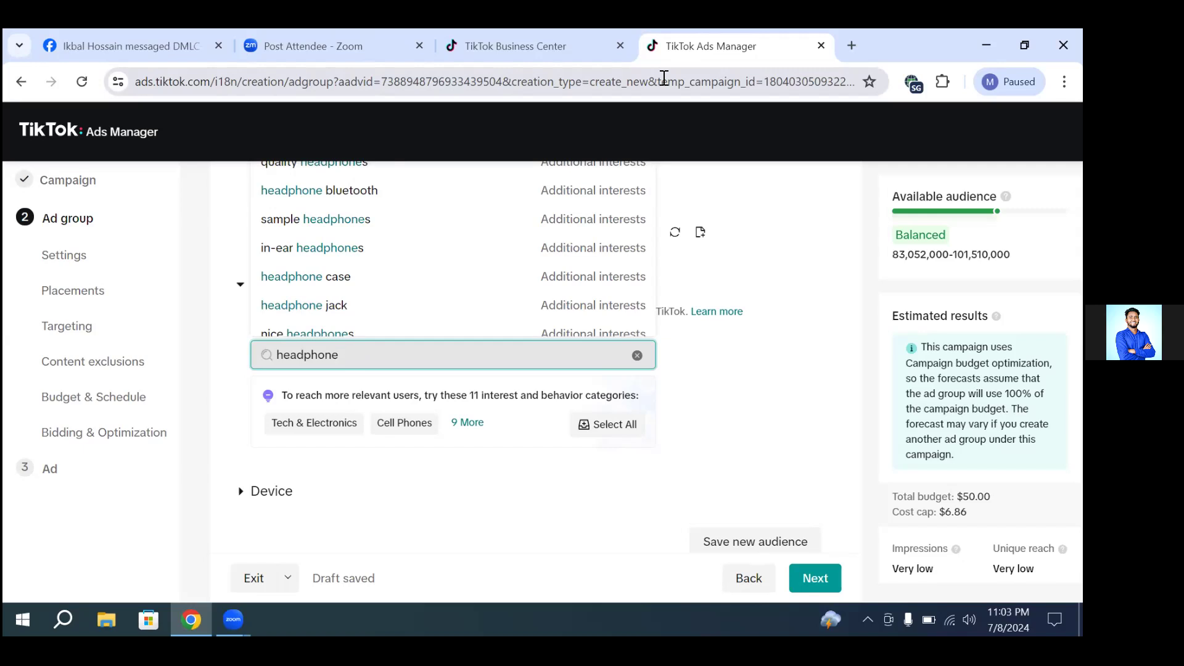
left_click(333, 199)
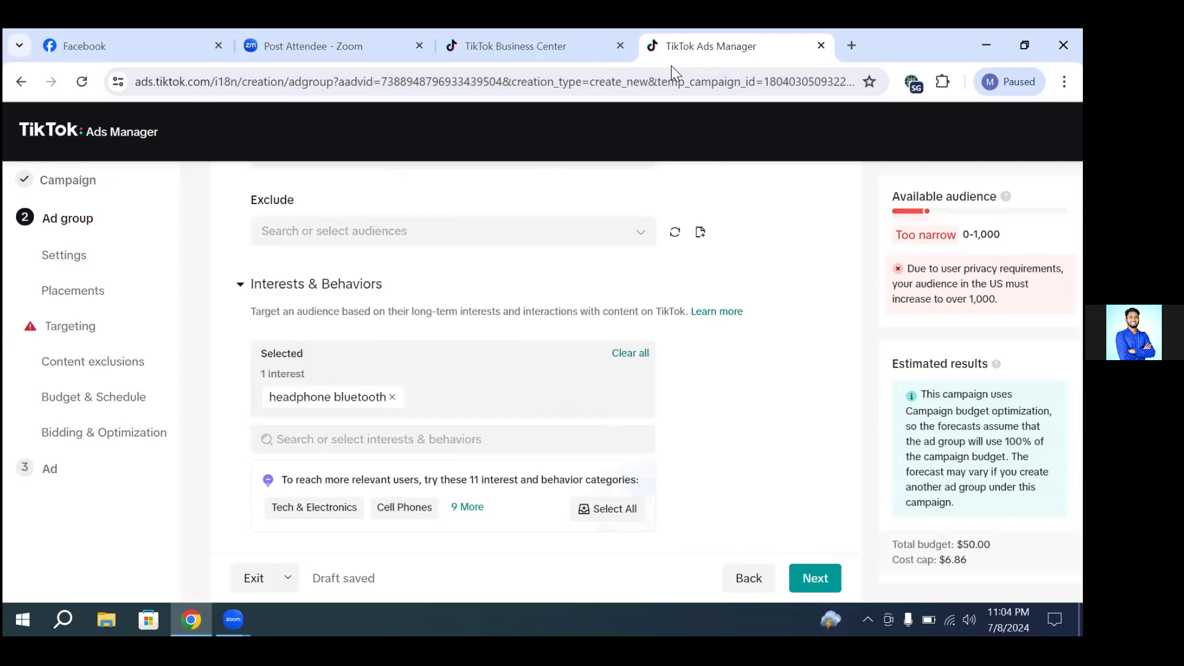
Step: Search for "headphone" again and add the interests "quality headphones", "headphones with charger", "in-ear headphones" and "nice headphones"
left_click(391, 440)
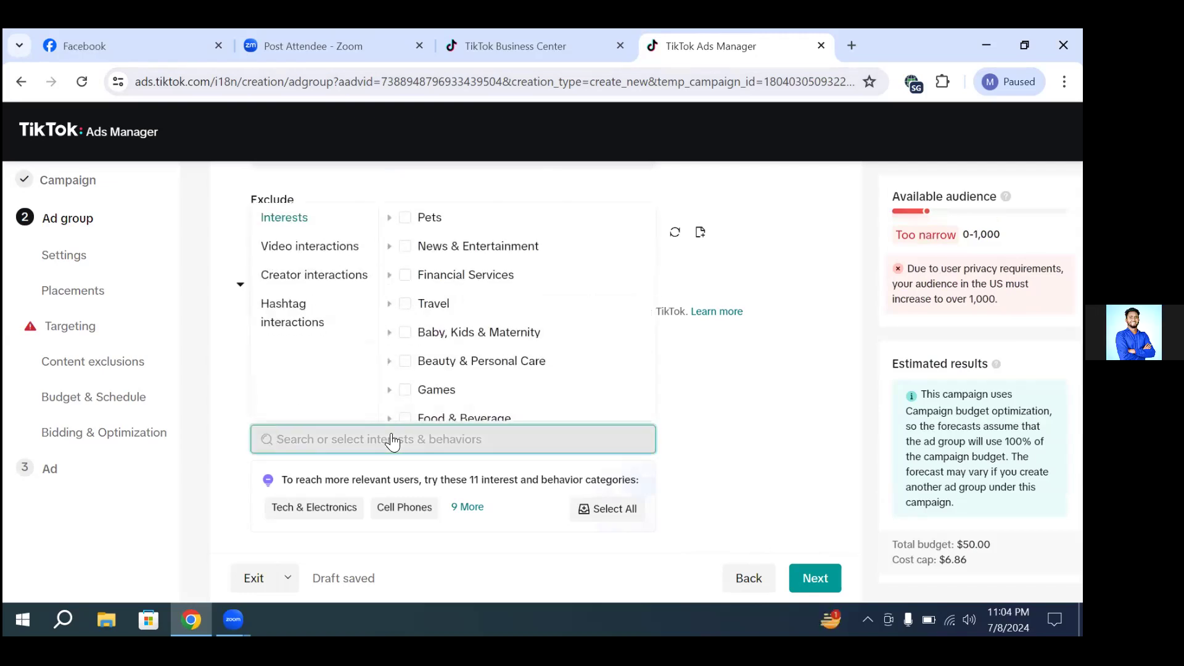
type("hea")
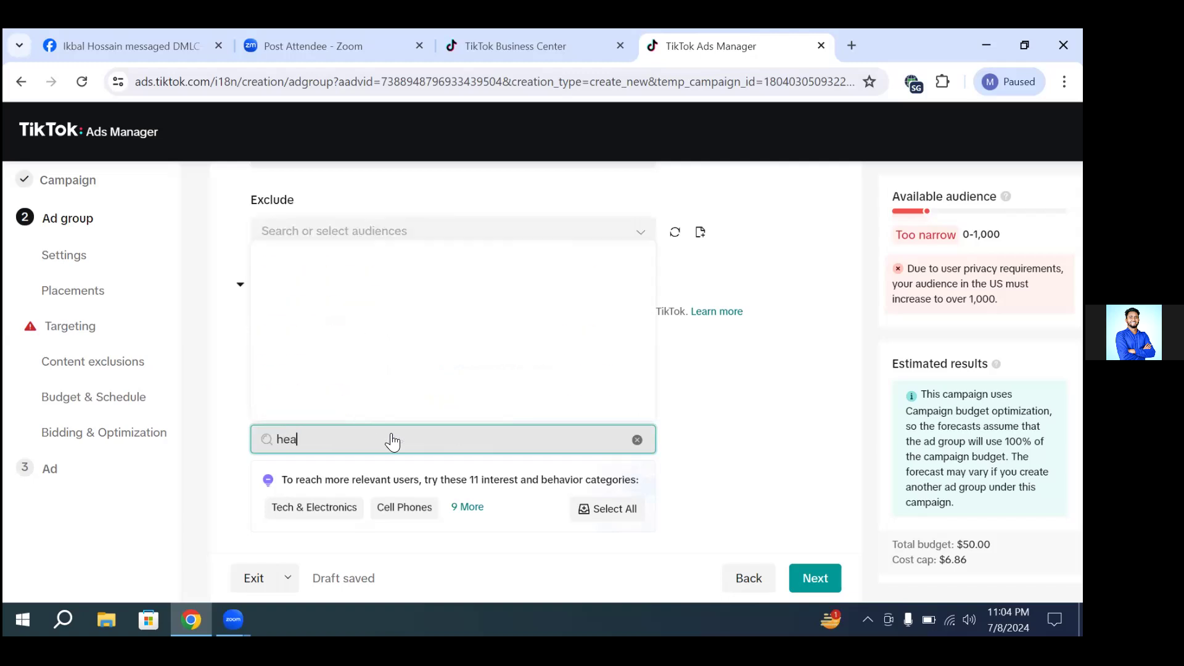
type("dphone")
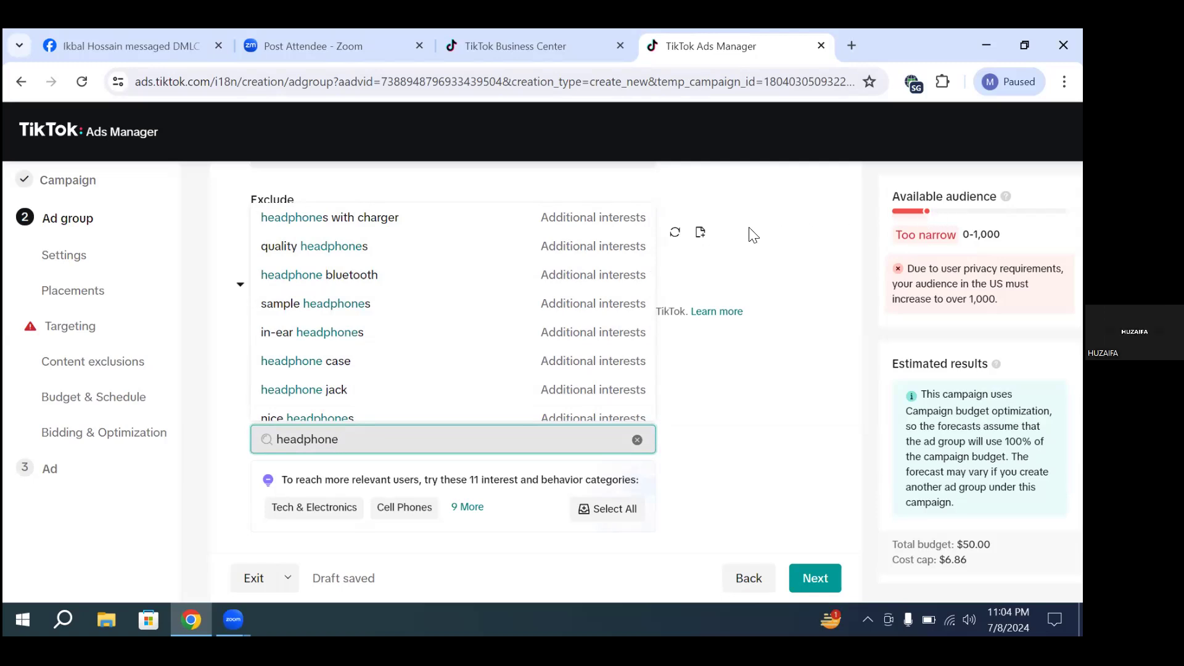
left_click(321, 248)
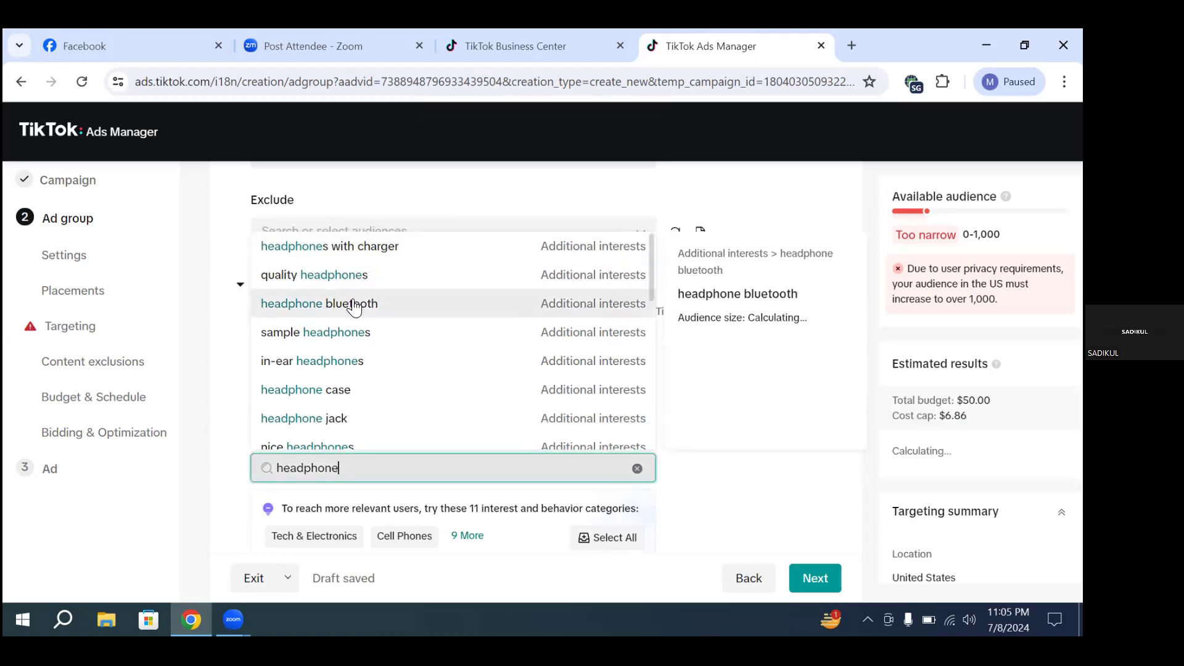
left_click(409, 312)
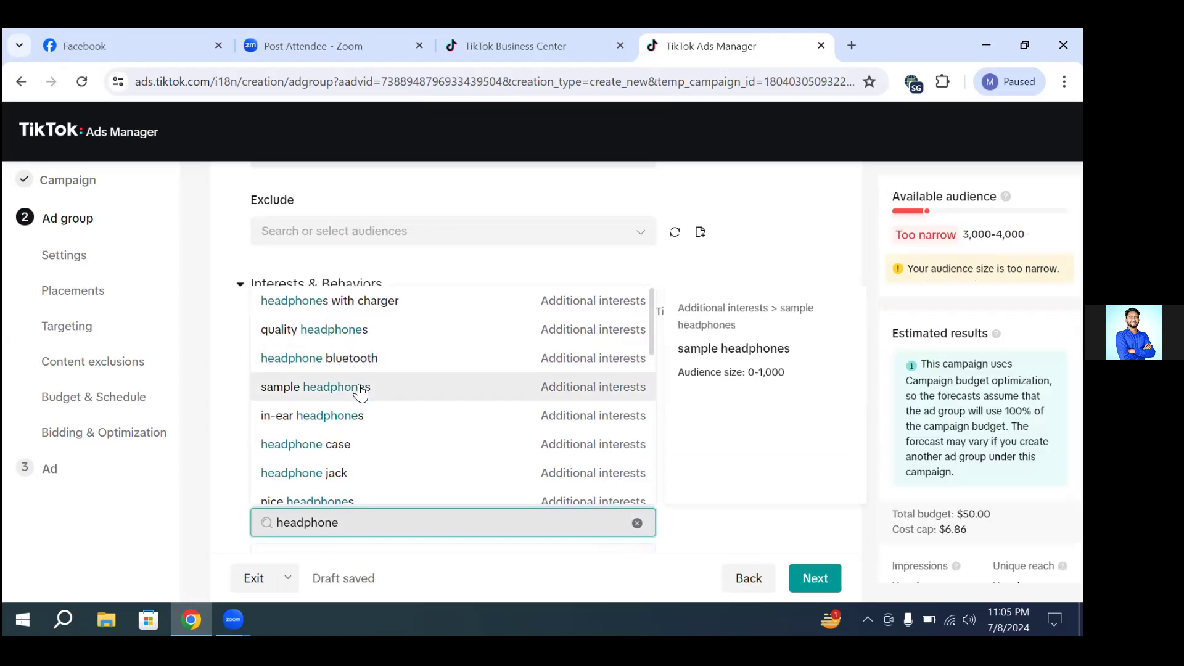
scroll(373, 451, "down", 1)
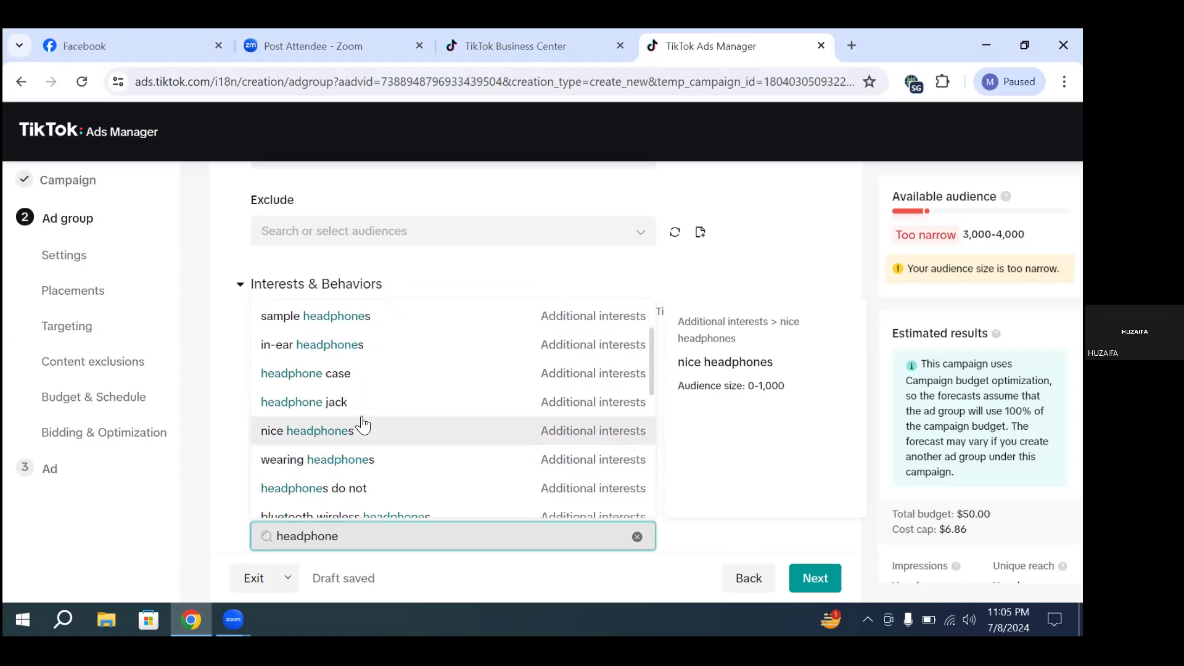
left_click(362, 425)
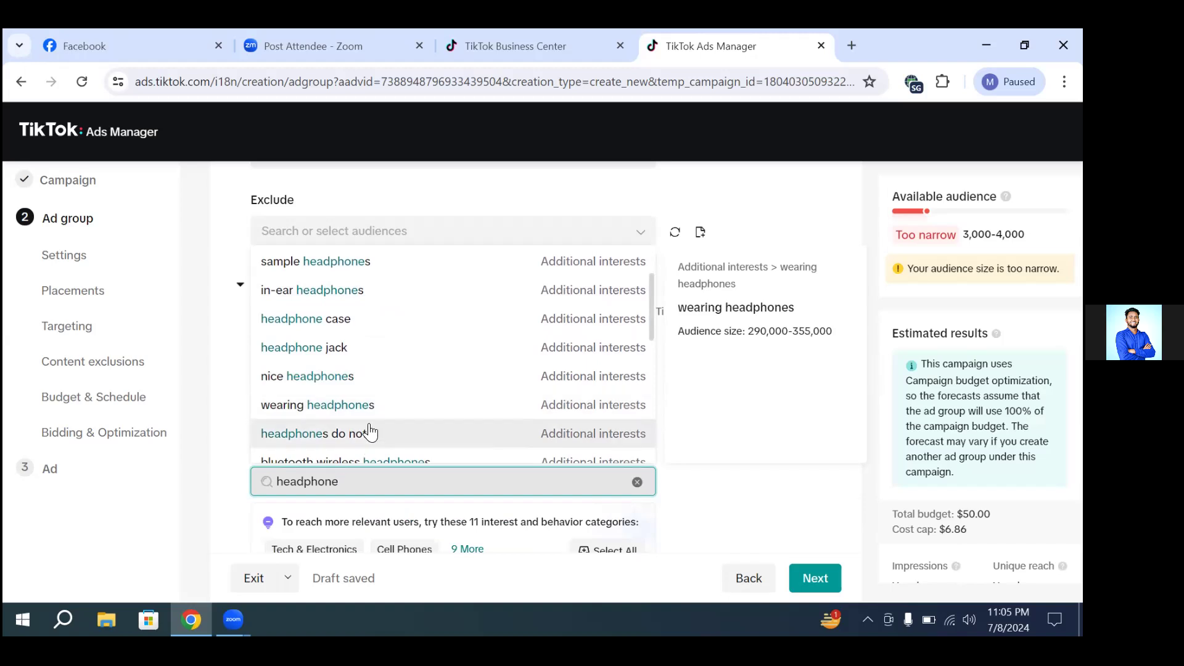
Step: Add the "Headphones" interest and the "#headphones" hashtag interaction from the same results, then close the list
scroll(356, 386, "down", 3)
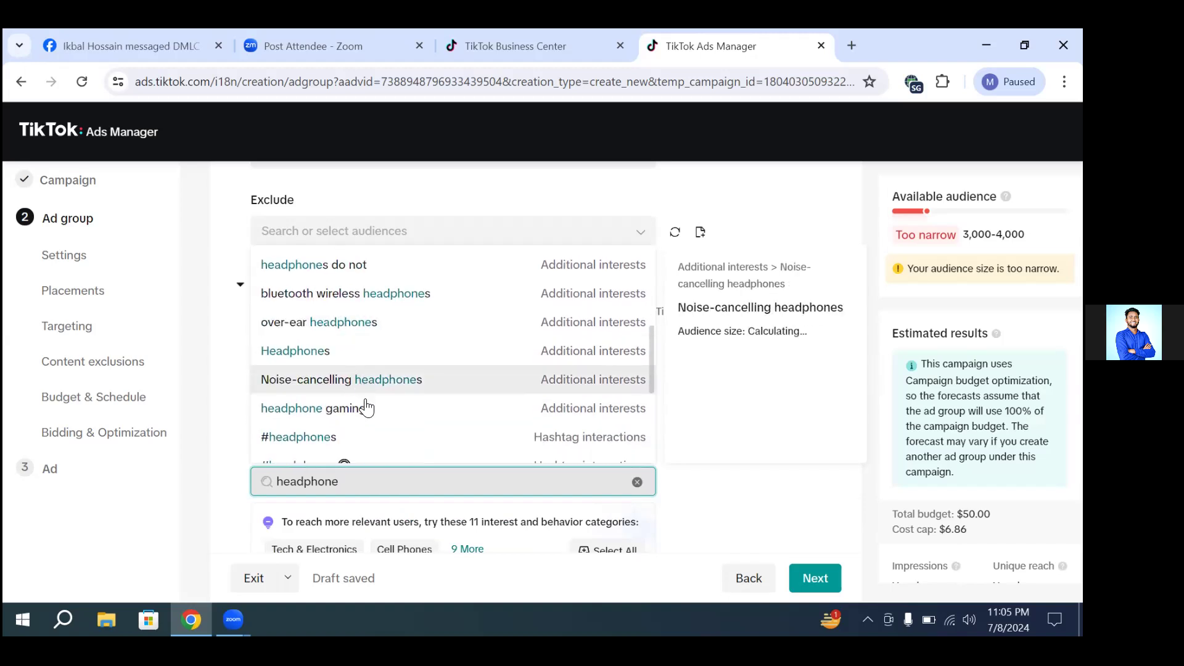
left_click(328, 353)
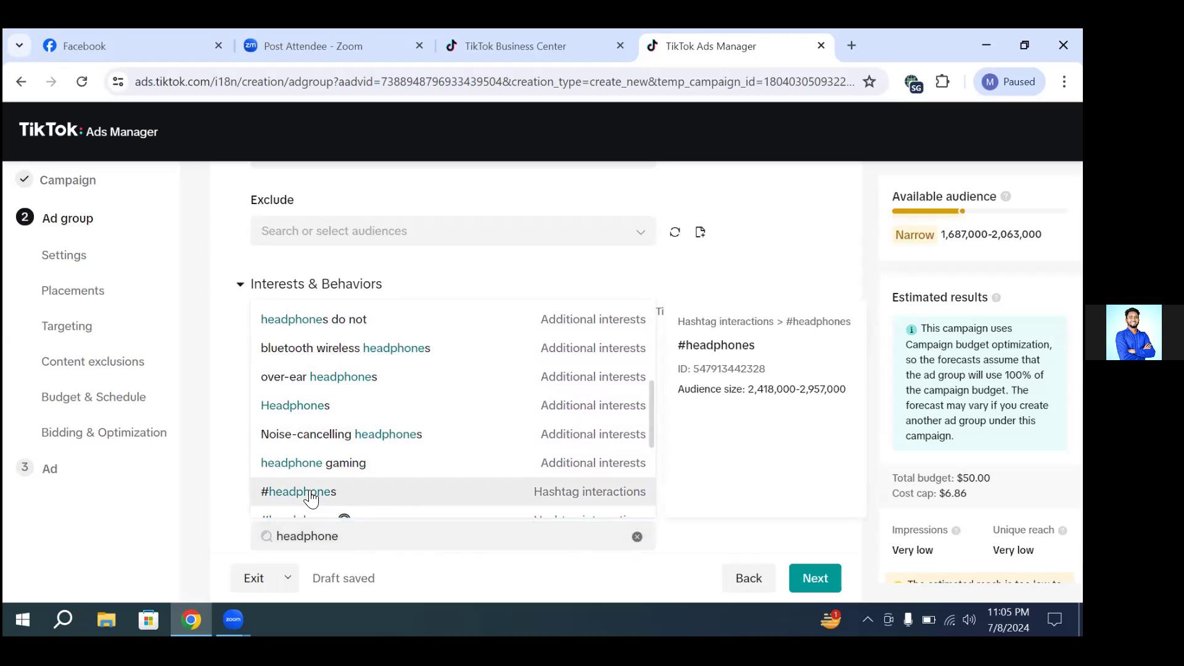
left_click(290, 495)
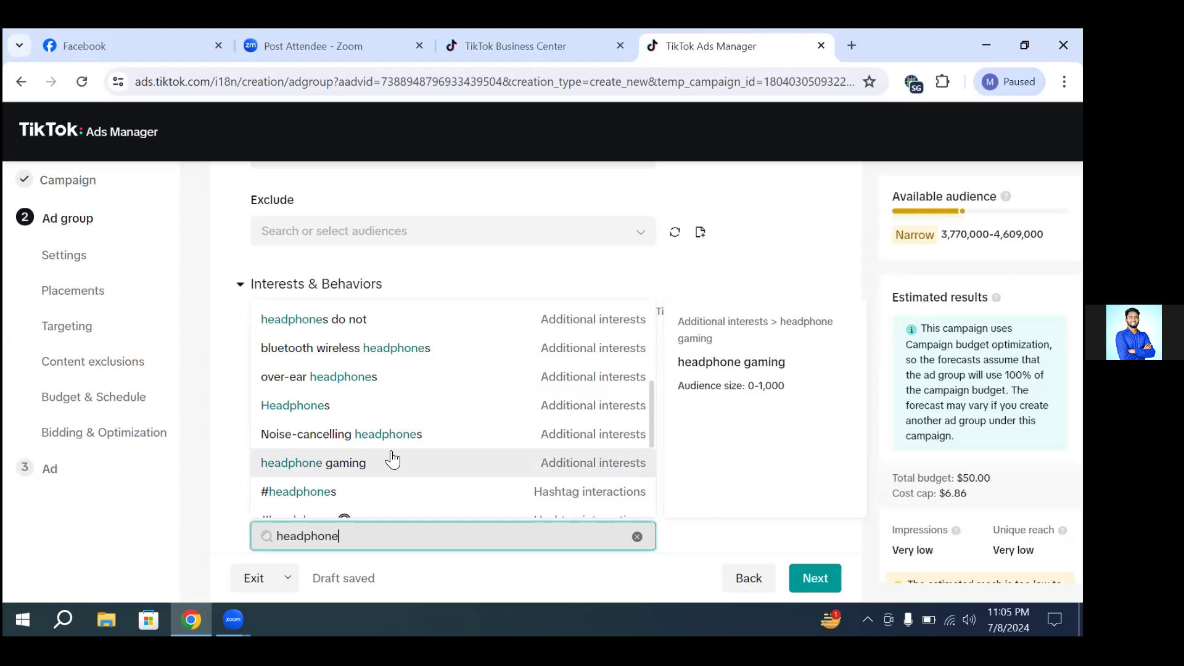
left_click(782, 282)
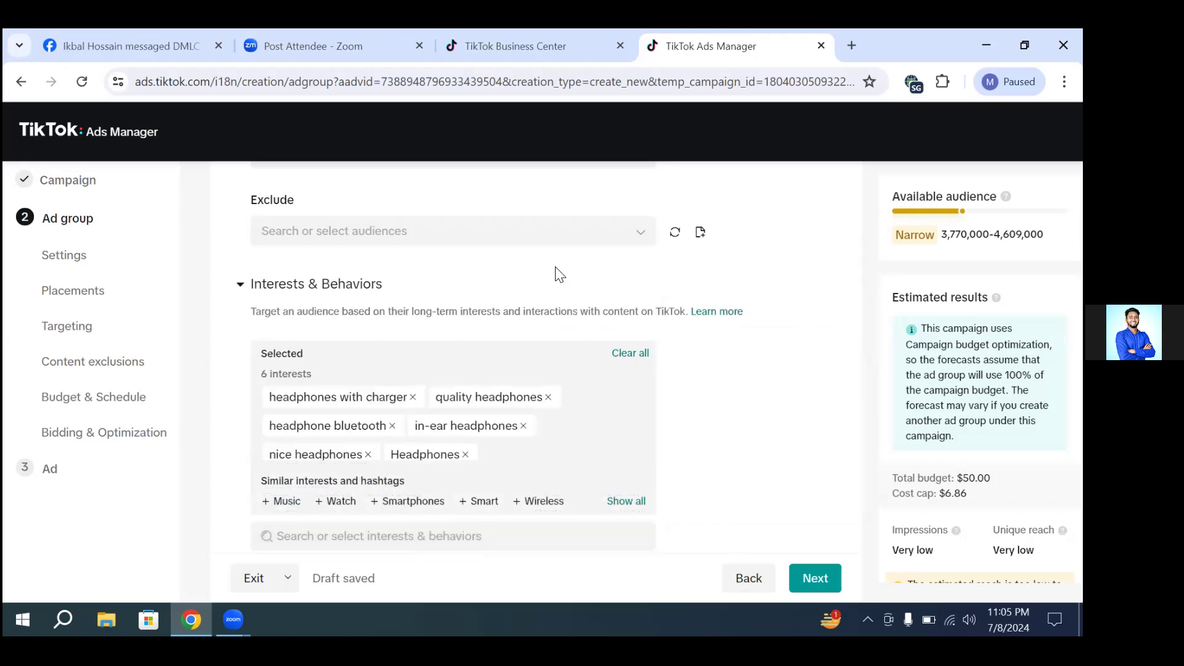
Step: Review the selected interests and hashtag, the suggested categories, and the ad group's content exclusion settings
scroll(575, 345, "down", 1)
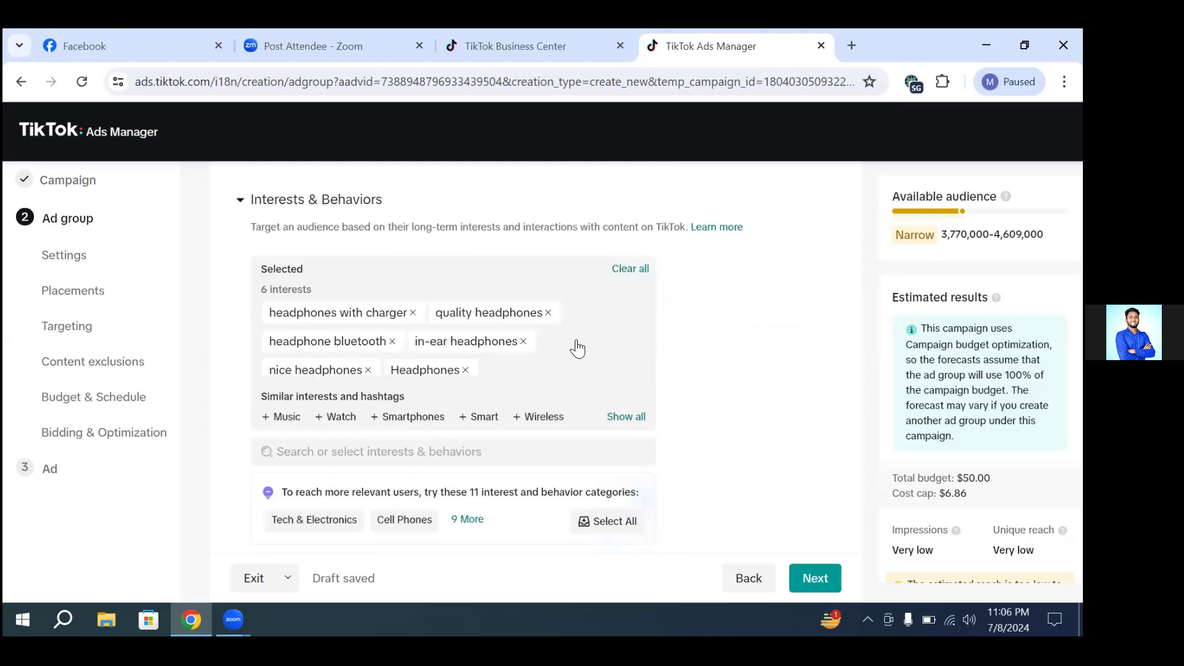
scroll(431, 364, "down", 1)
scroll(431, 364, "down", 1)
scroll(410, 354, "down", 2)
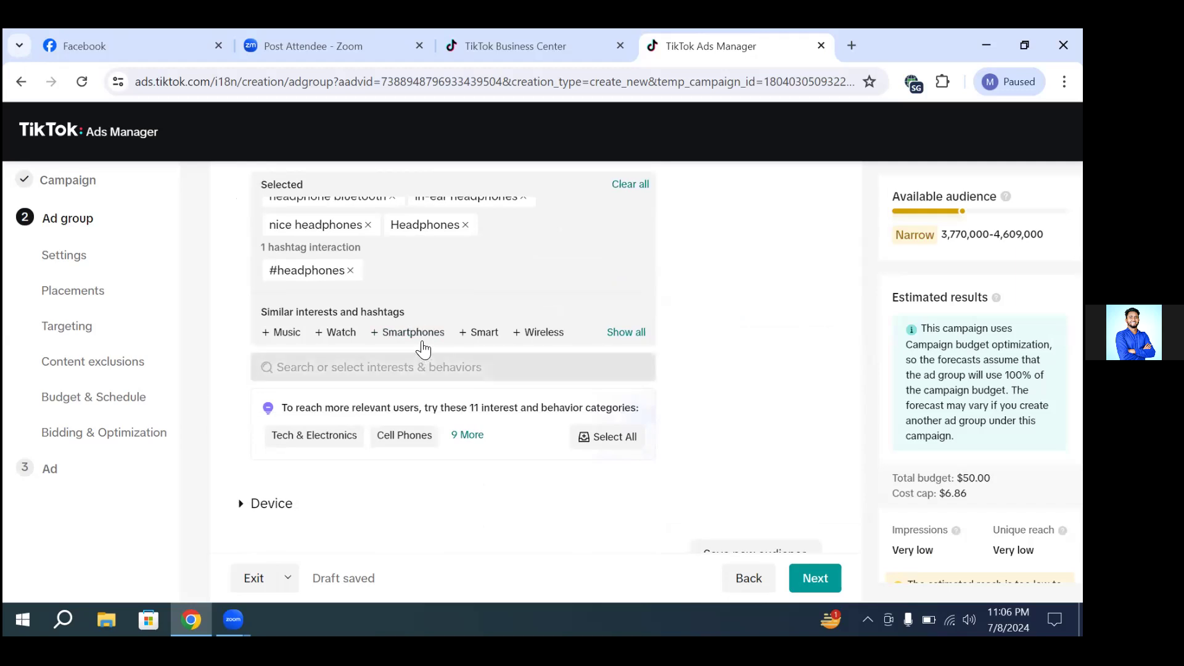
scroll(428, 378, "down", 1)
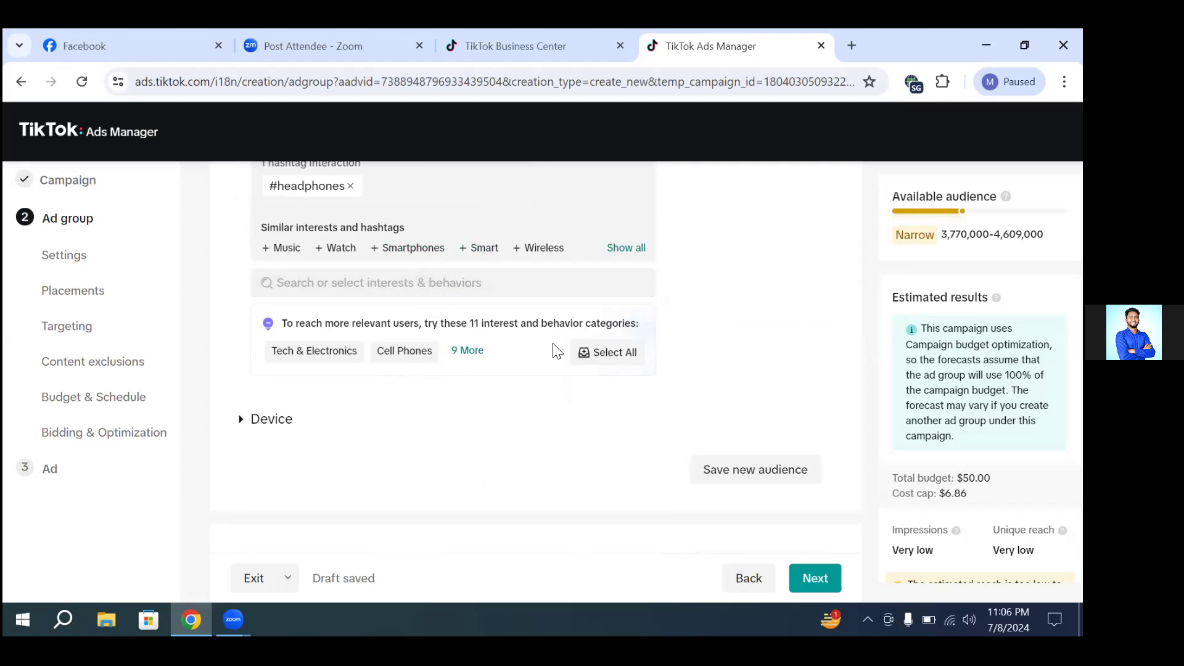
scroll(259, 429, "down", 1)
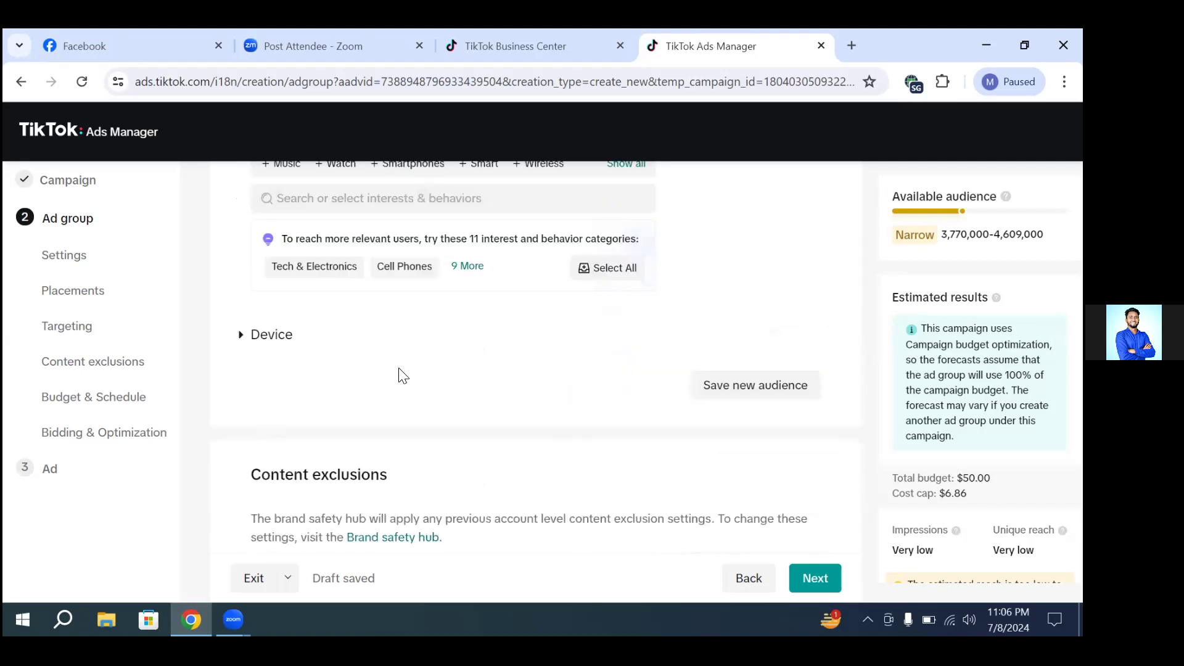
scroll(398, 374, "down", 1)
scroll(402, 374, "down", 1)
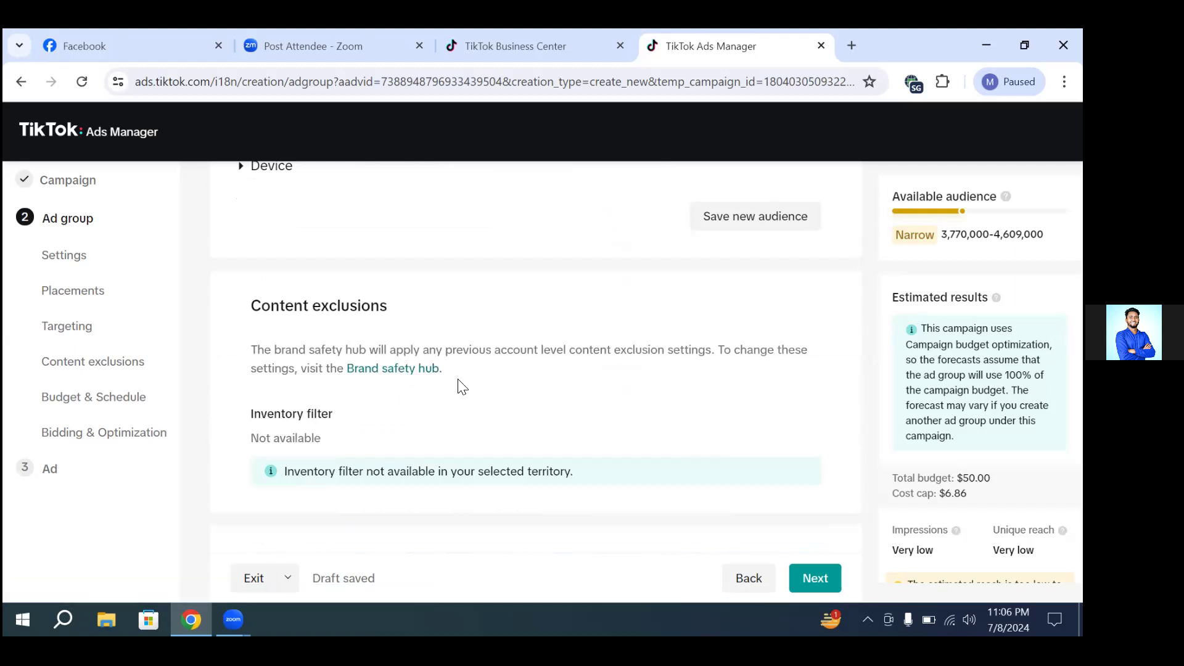
scroll(413, 330, "down", 2)
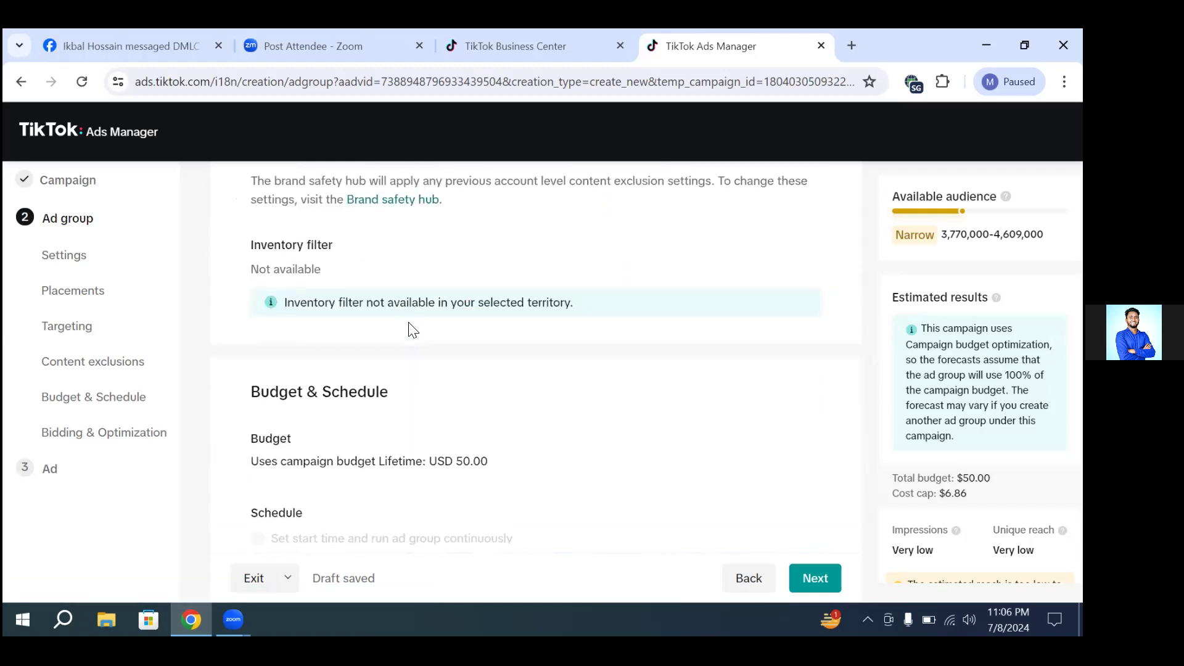
Step: Set the end date of the ad group's schedule to 2024-07-31
scroll(413, 330, "down", 2)
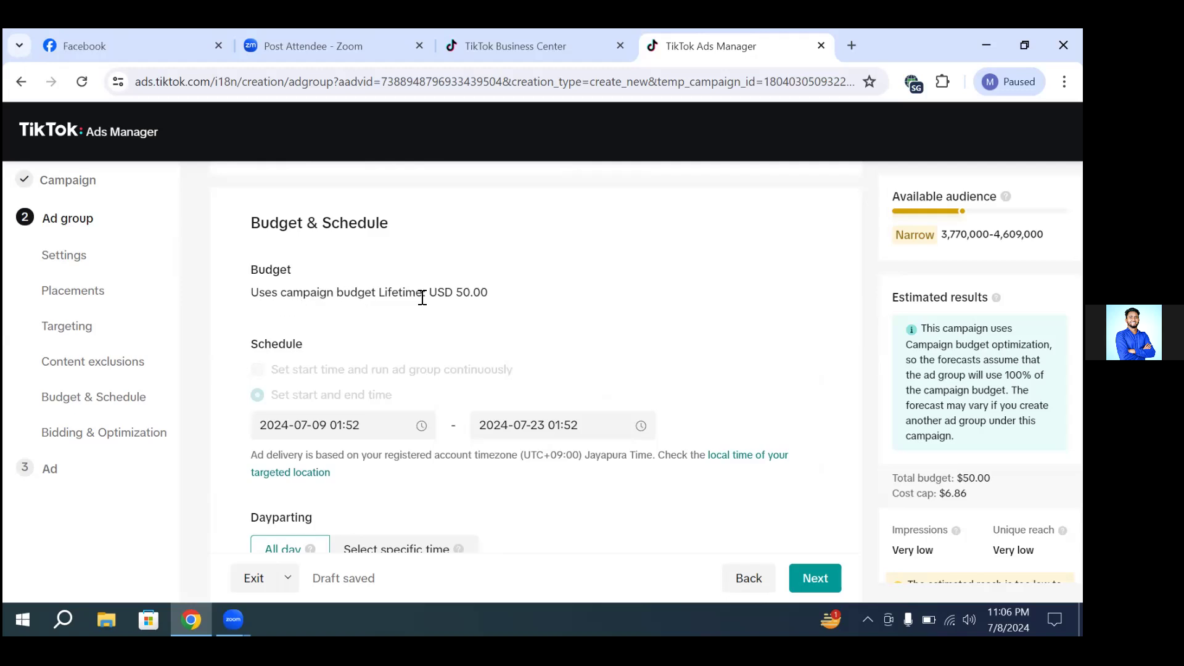
left_click_drag(490, 285, 447, 281)
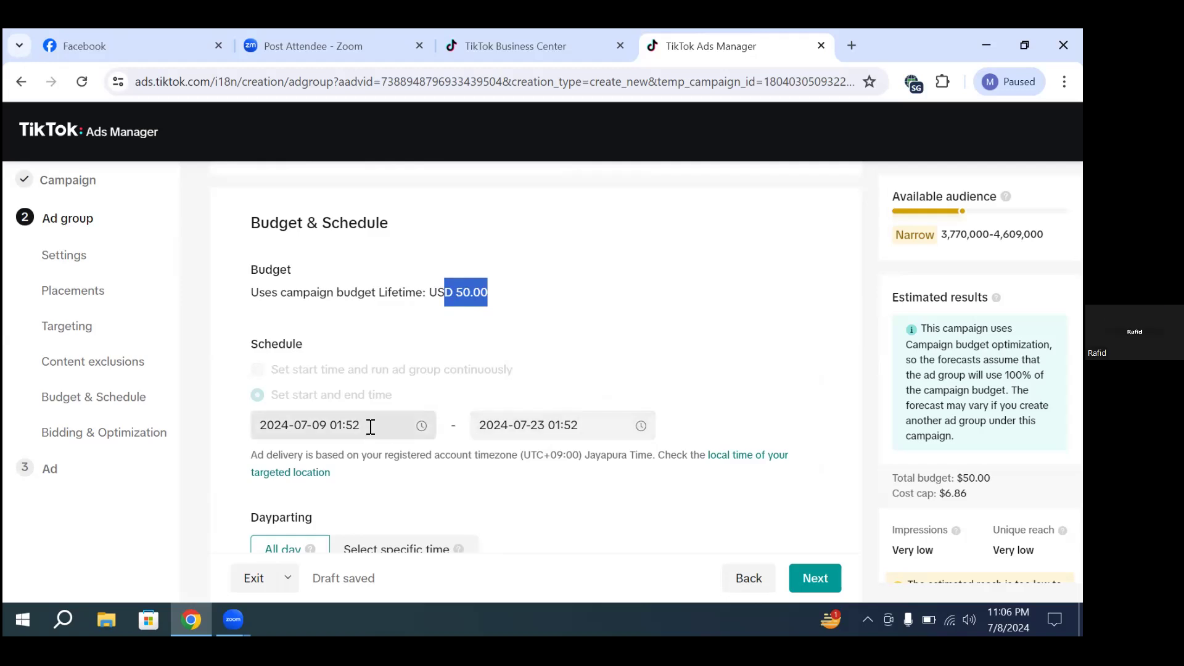
left_click(585, 402)
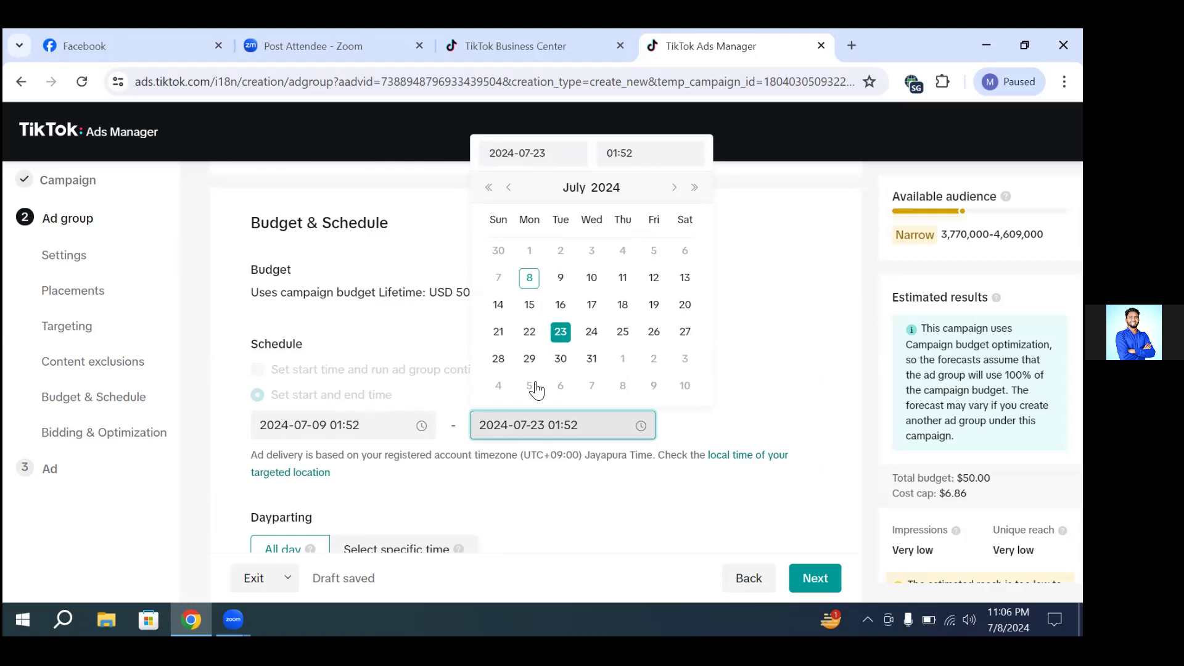
left_click(594, 365)
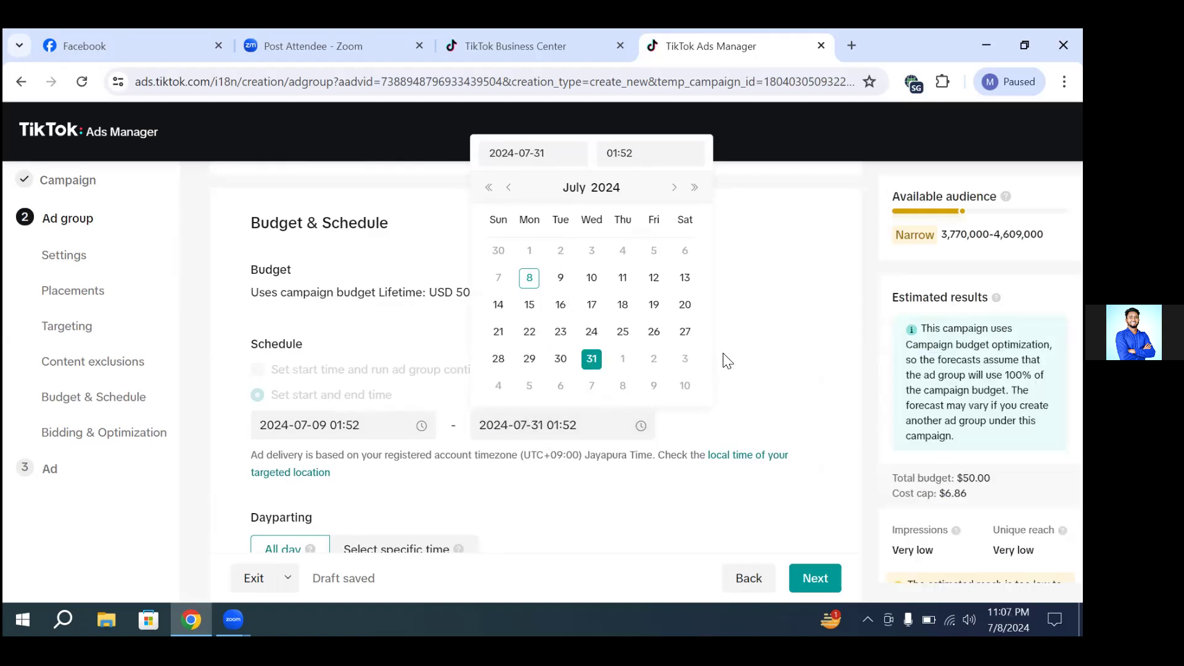
Step: Change the end date of the ad group's schedule to 2024-07-30 and check the campaign budget line
left_click(559, 357)
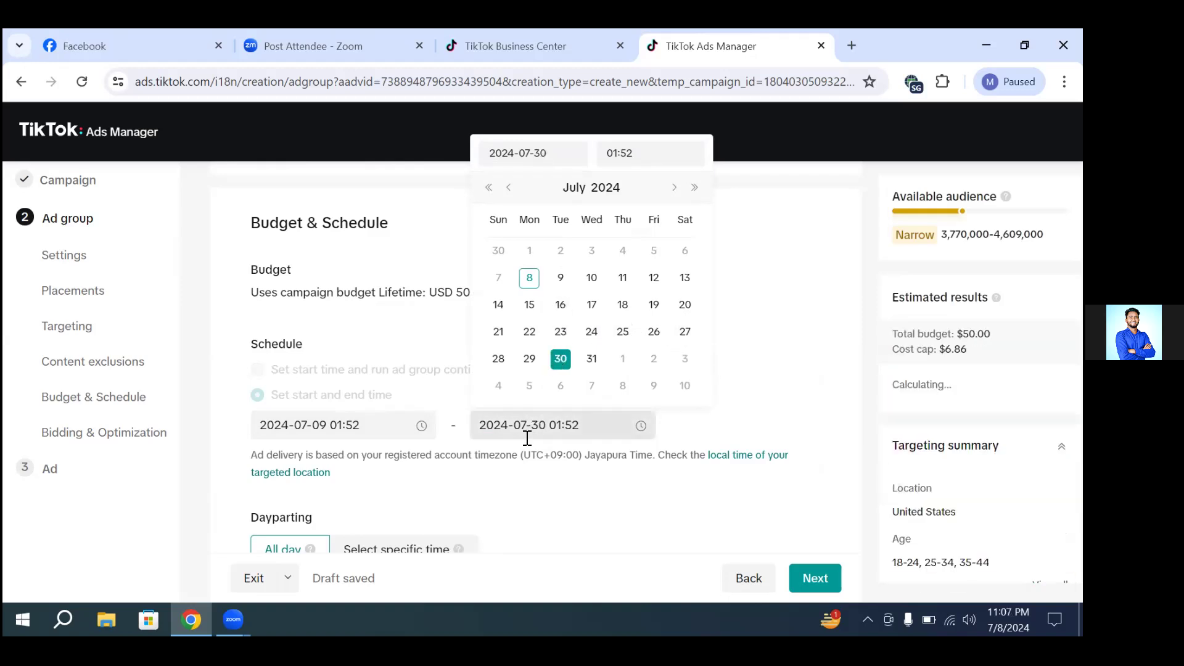
left_click(760, 377)
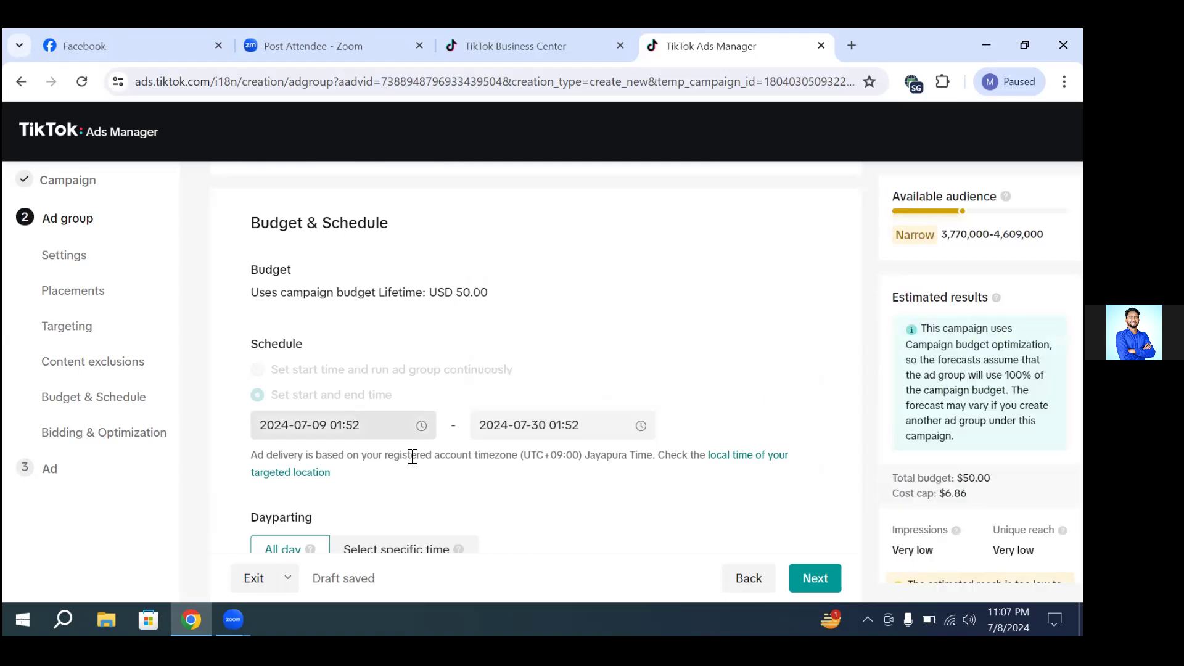
scroll(413, 456, "down", 1)
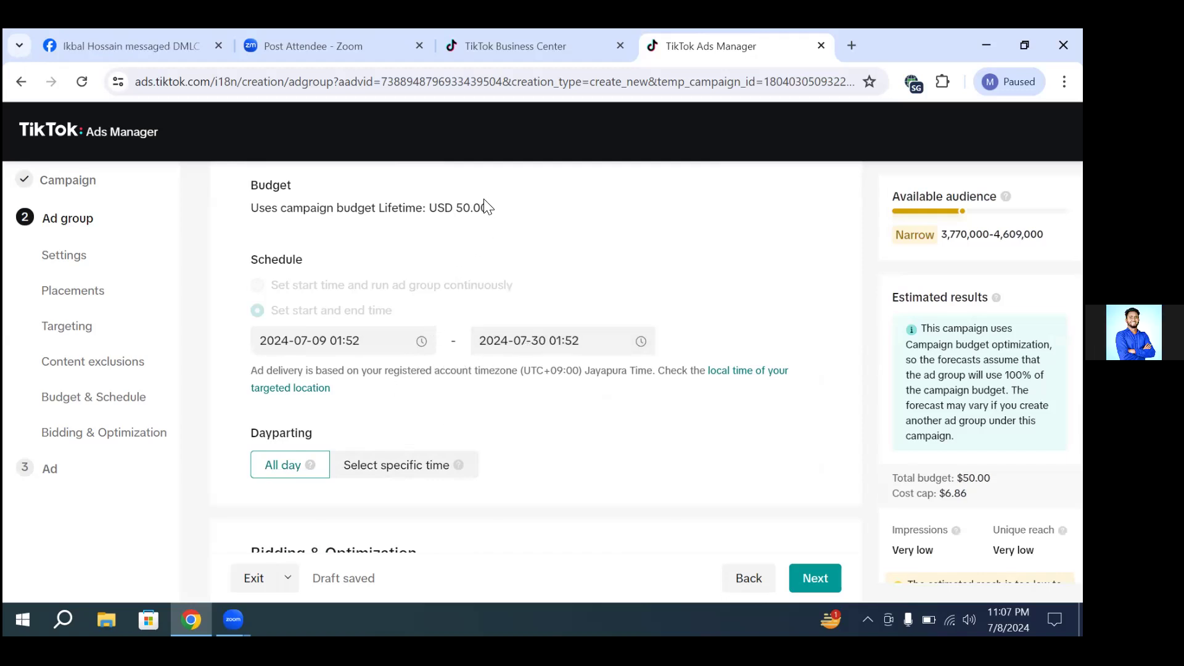
left_click_drag(446, 199, 421, 209)
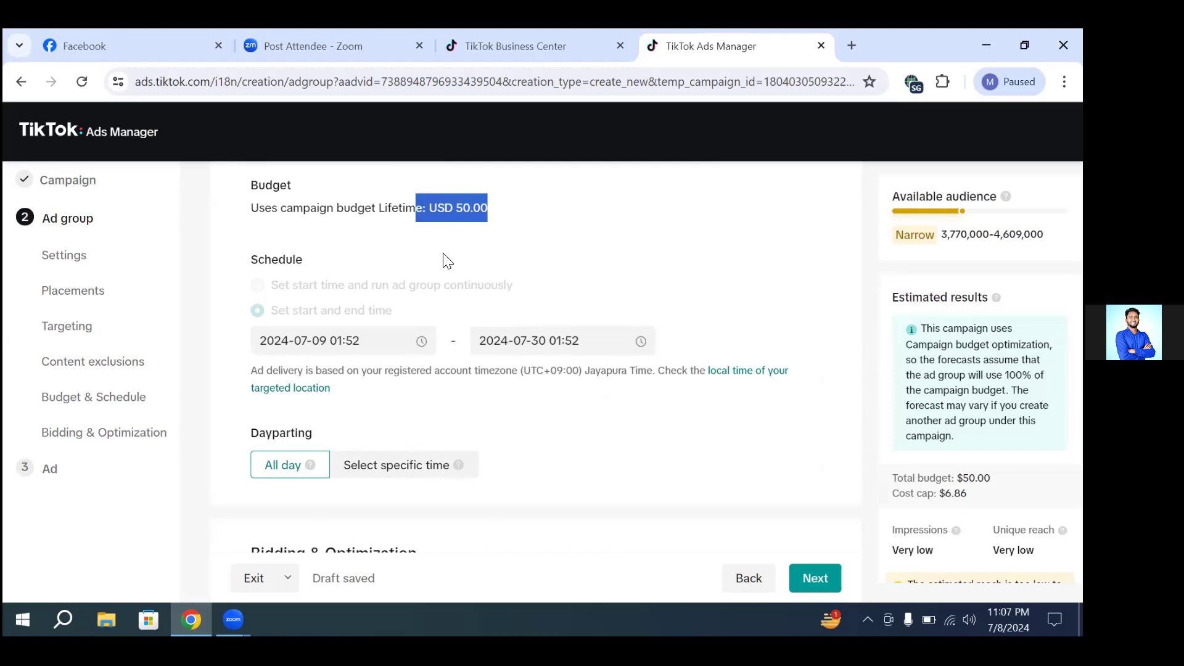
left_click(534, 351)
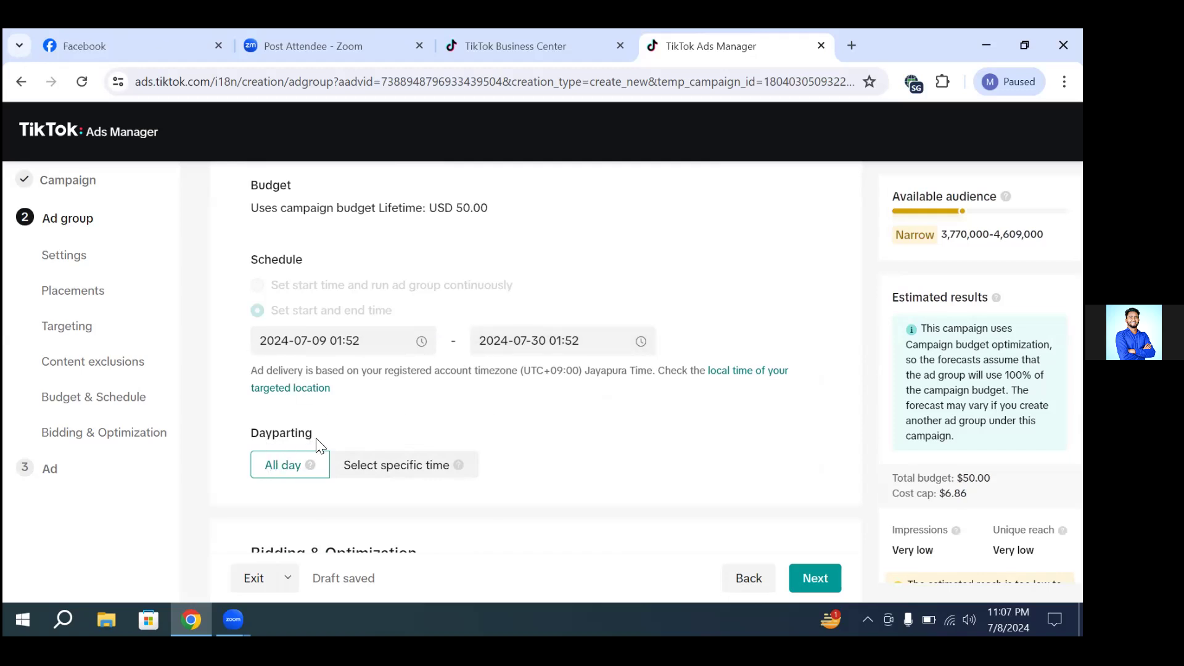
Step: Set the ad group's frequency cap to "Show ads no more than once a day"
scroll(395, 436, "down", 1)
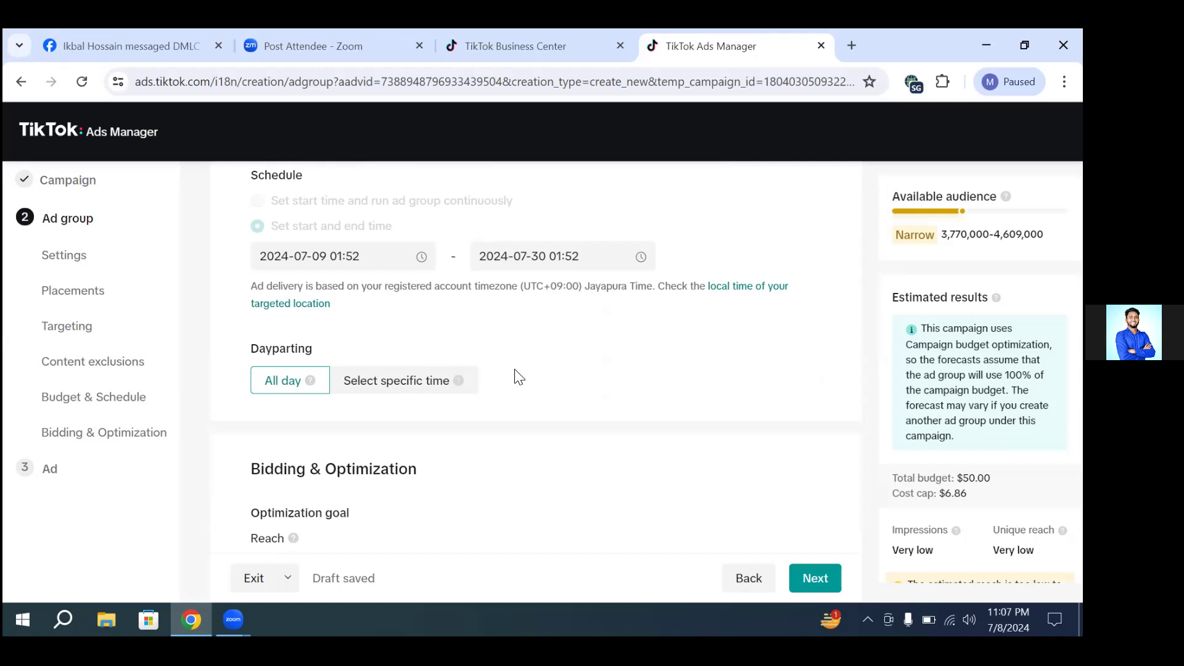
scroll(426, 431, "down", 3)
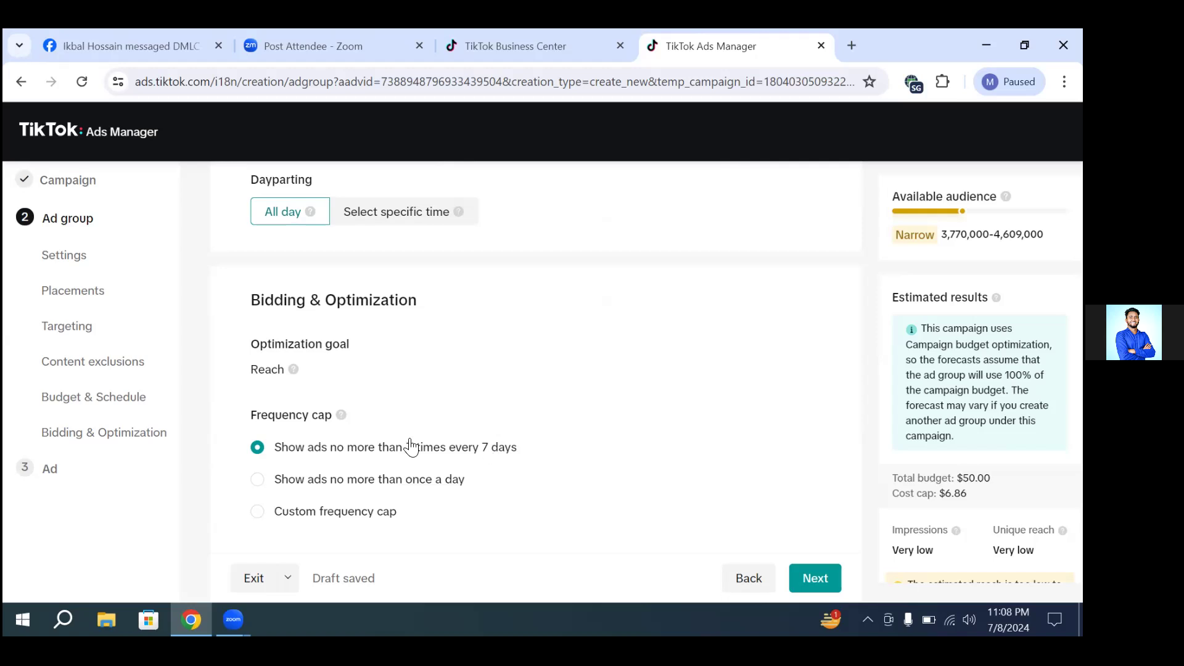
left_click(265, 479)
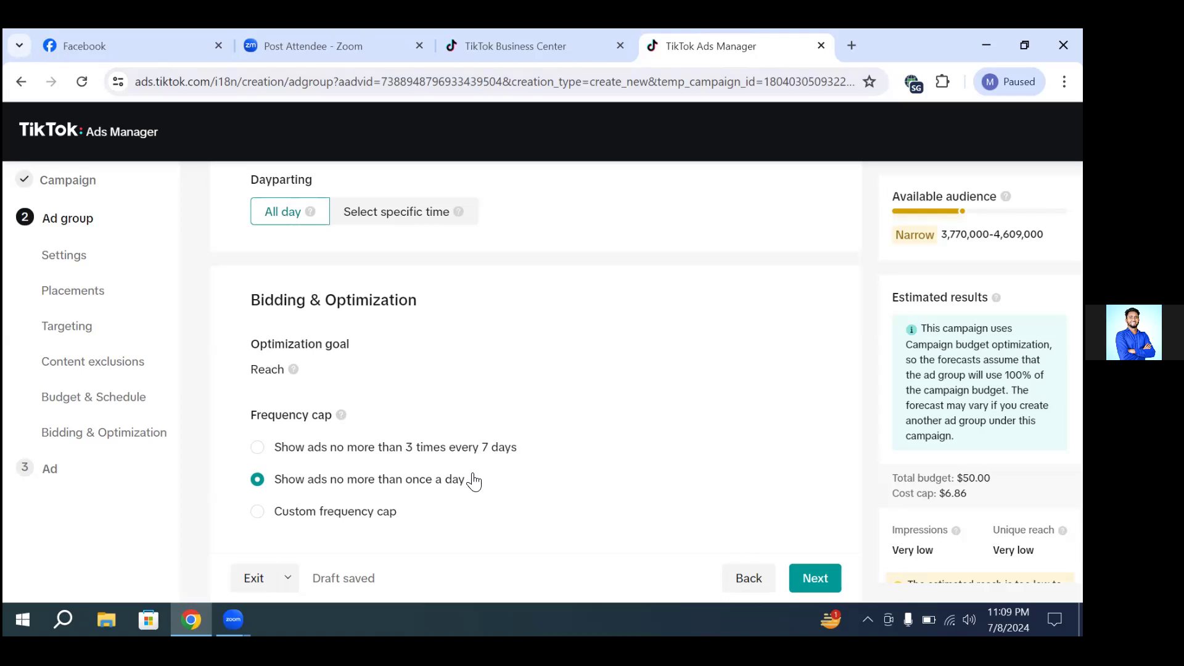
Step: Review the bid control amount, its thousand-impressions unit, and the total budget and cost cap in the estimated results
scroll(667, 439, "down", 1)
scroll(677, 443, "down", 1)
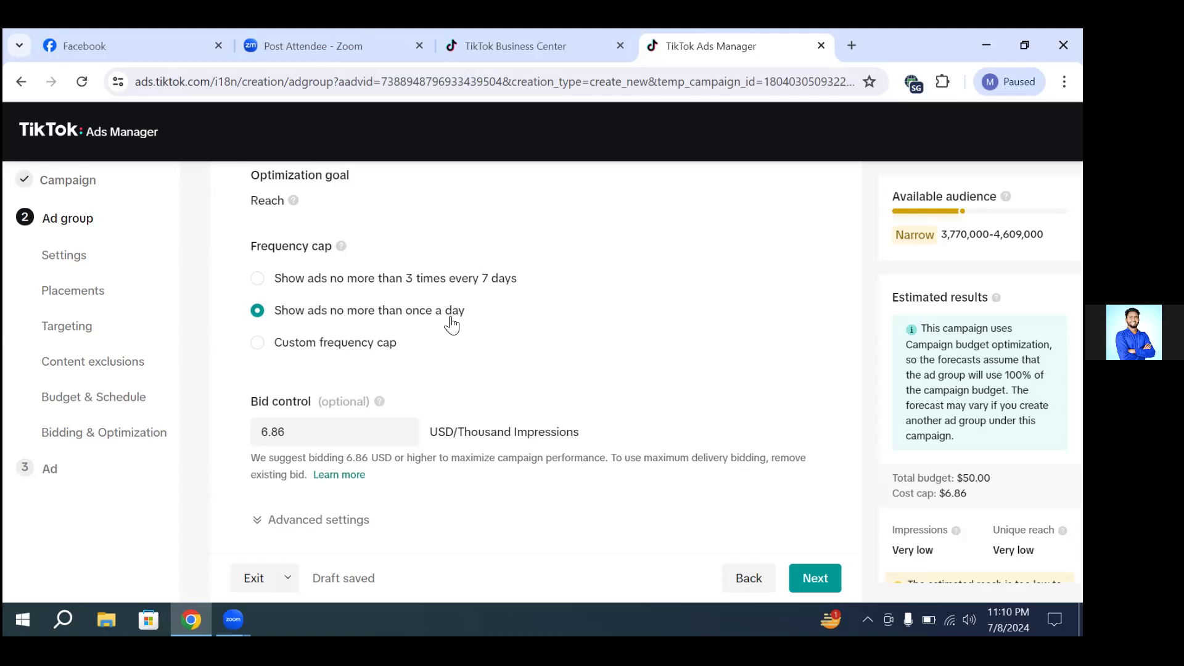
scroll(580, 367, "down", 1)
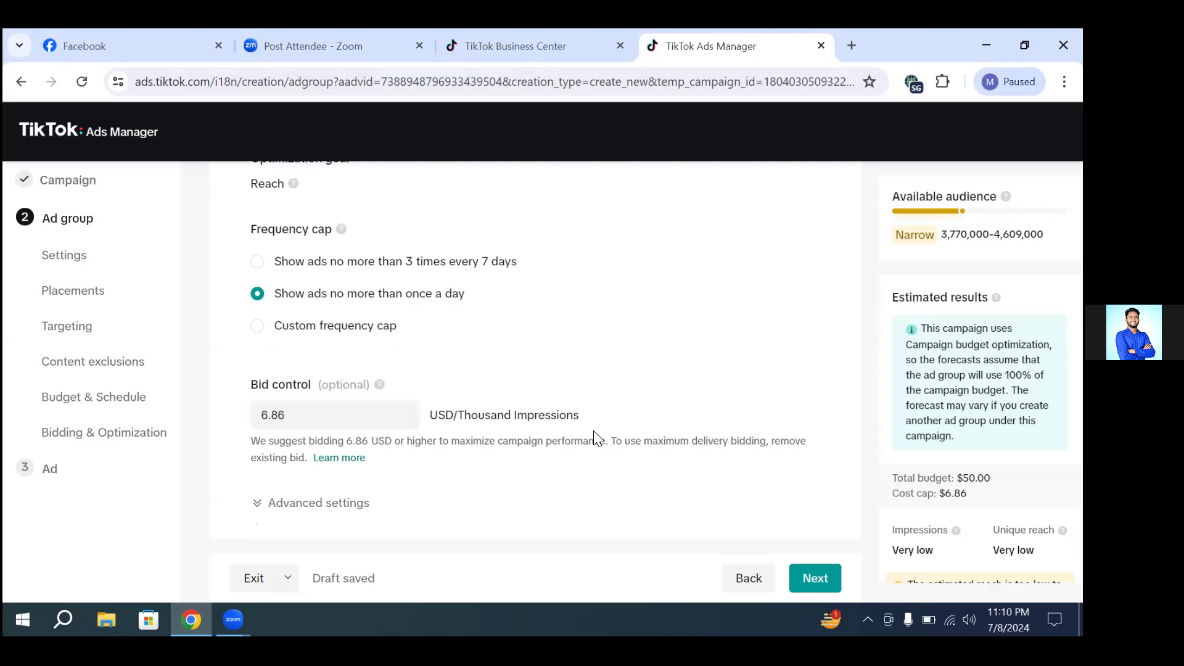
left_click_drag(583, 419, 457, 416)
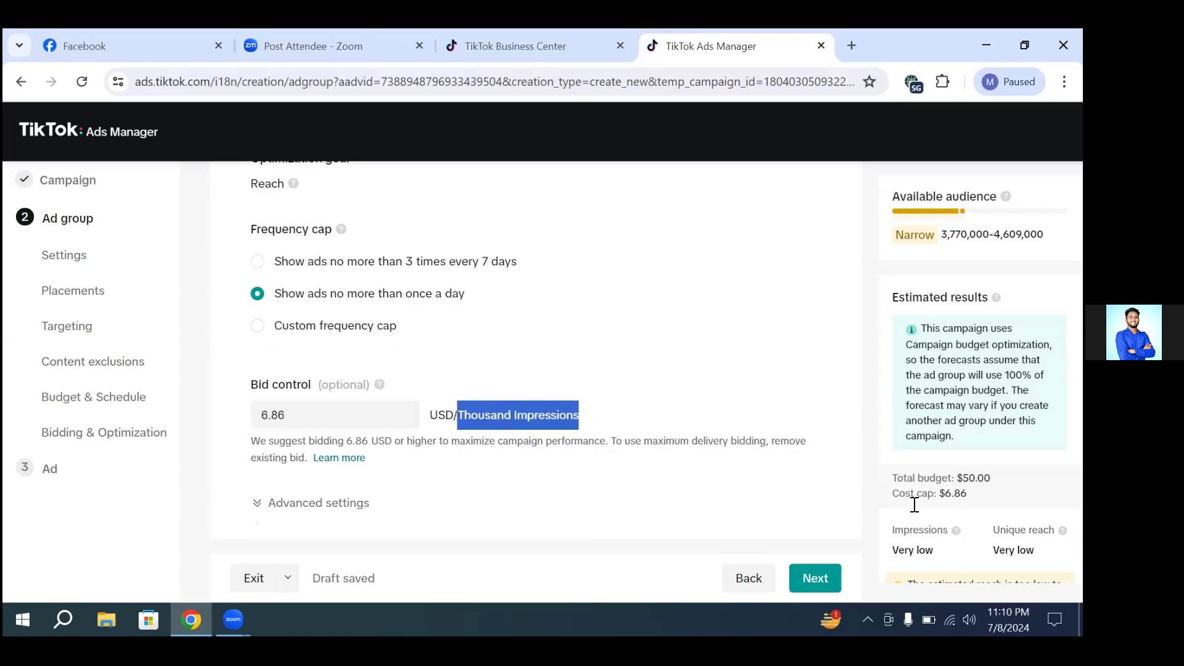
left_click(794, 330)
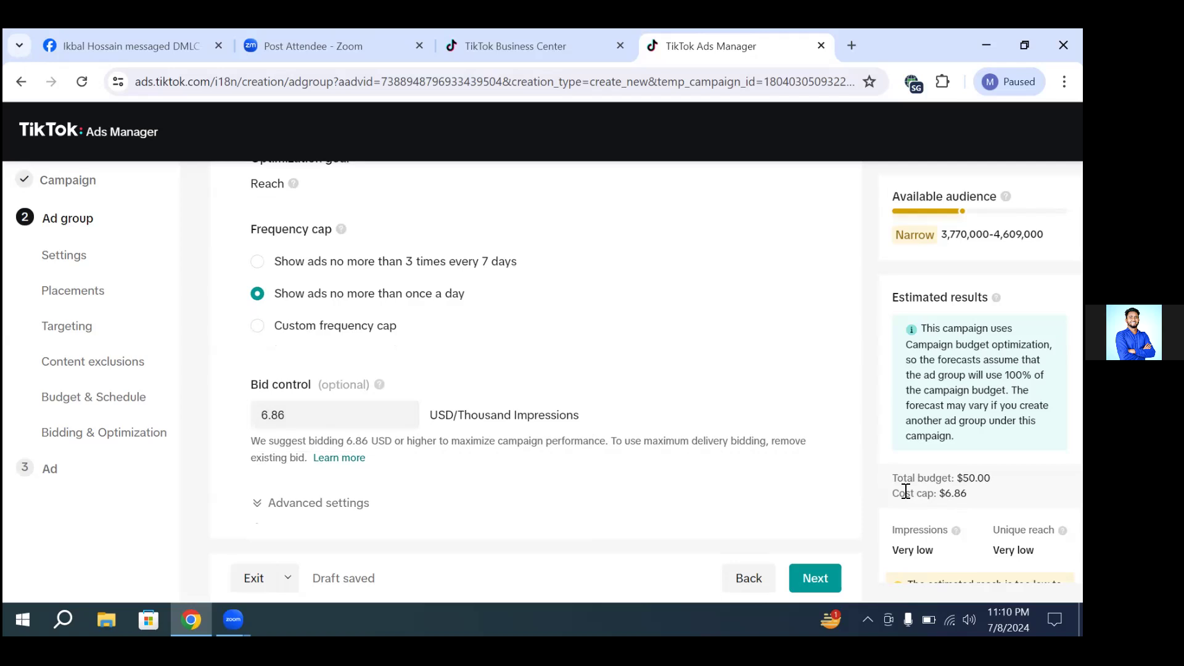
left_click_drag(967, 493, 894, 477)
left_click_drag(876, 431, 841, 479)
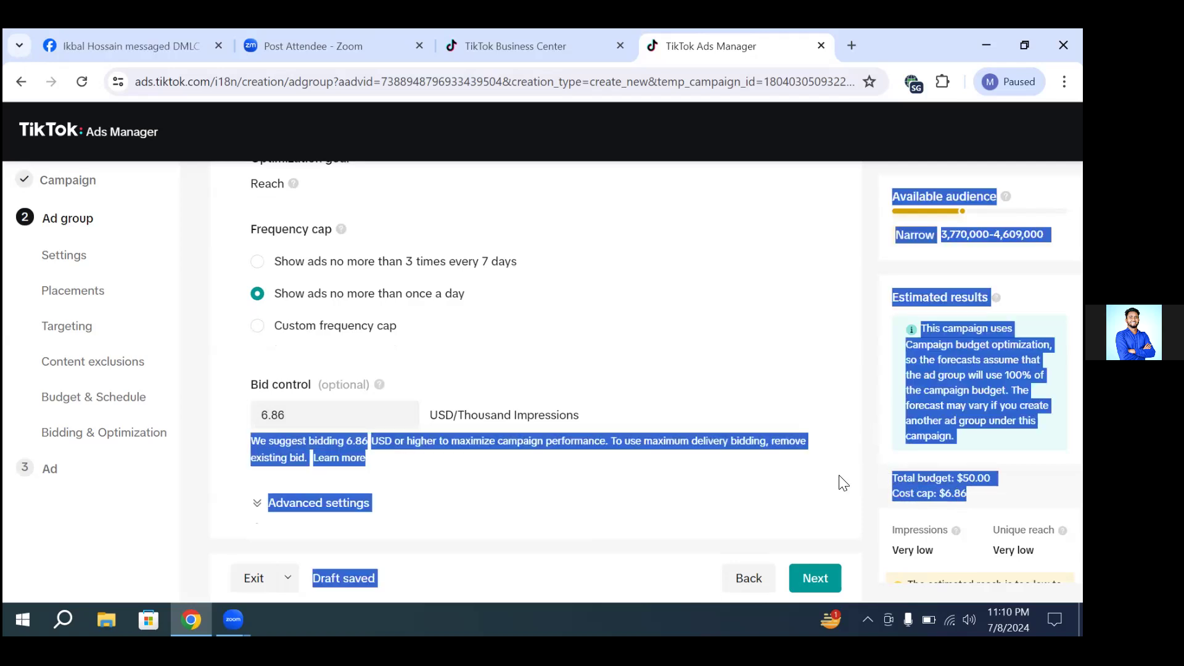
left_click(800, 470)
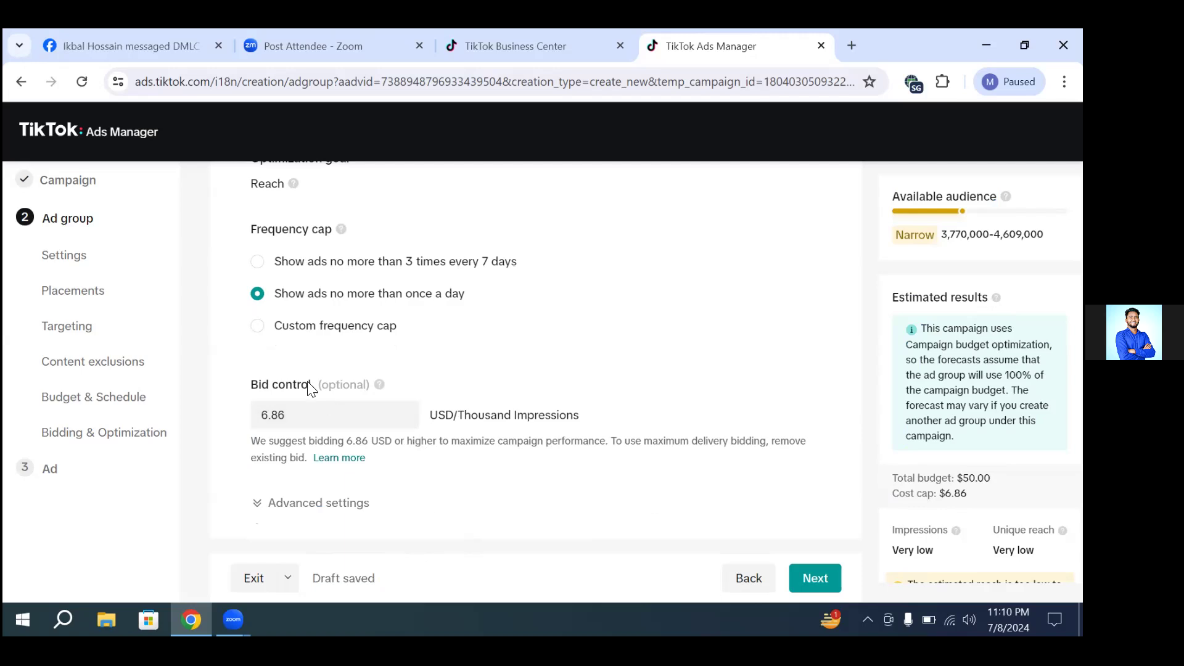
Step: Try bid control values of 2 and 5 USD per thousand impressions in place of the suggested bid
left_click(295, 408)
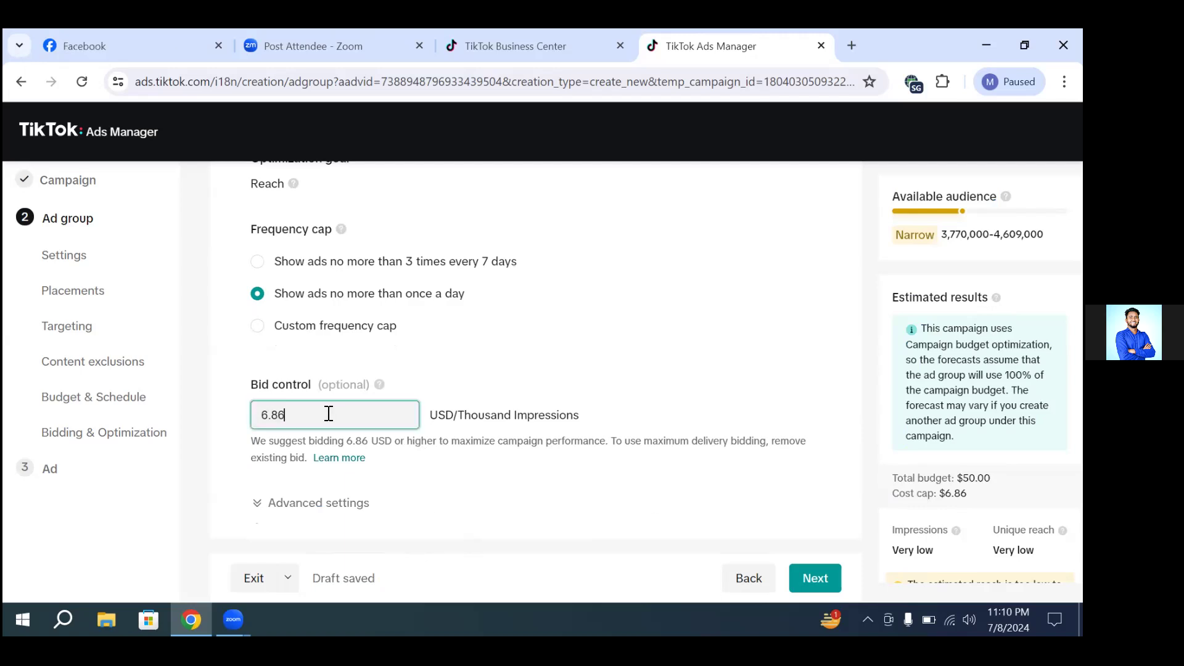
key("BackSpace")
key("BackSpace")
key("BackSpace")
key("BackSpace")
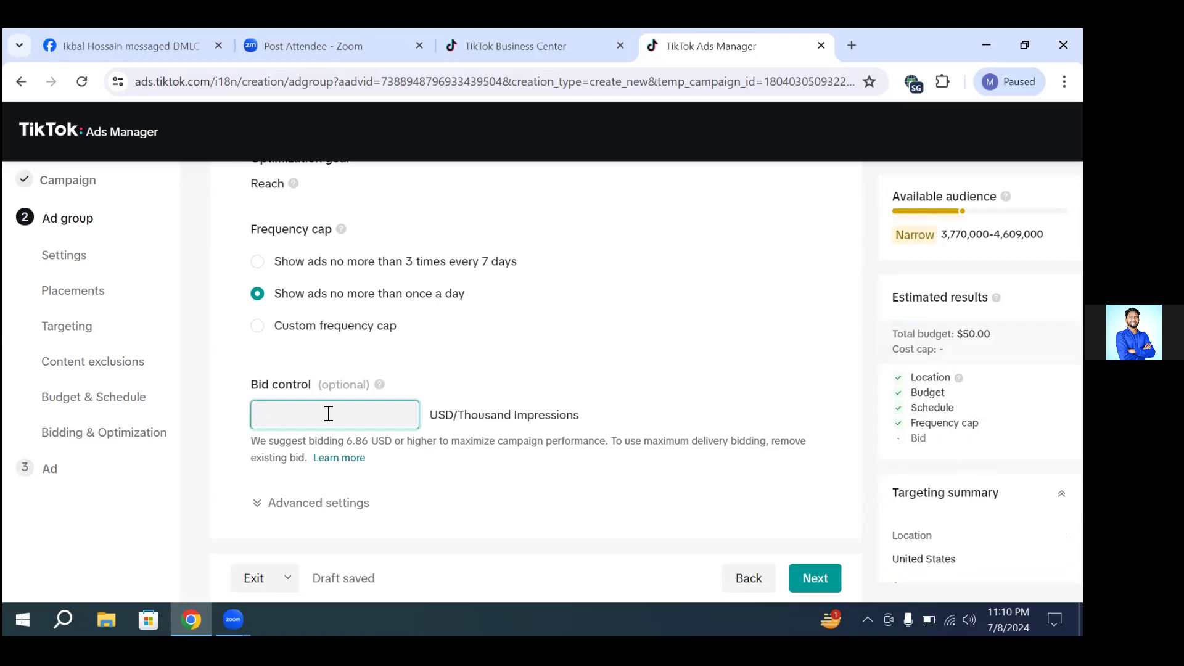
type("2")
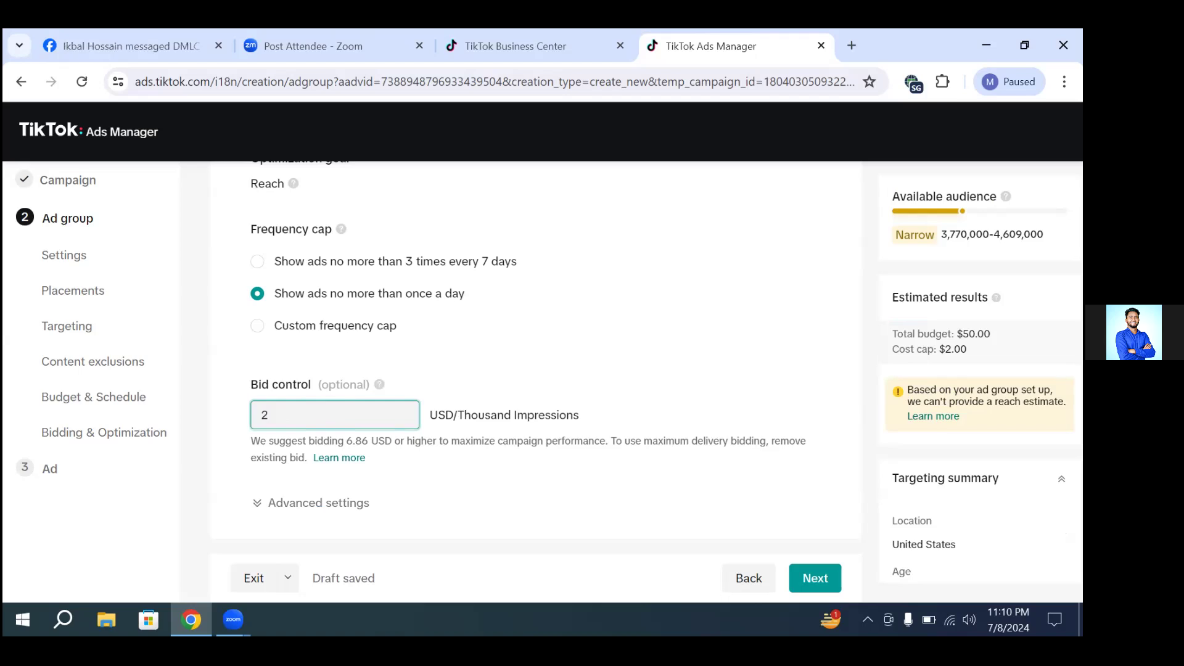
key("BackSpace")
type("5")
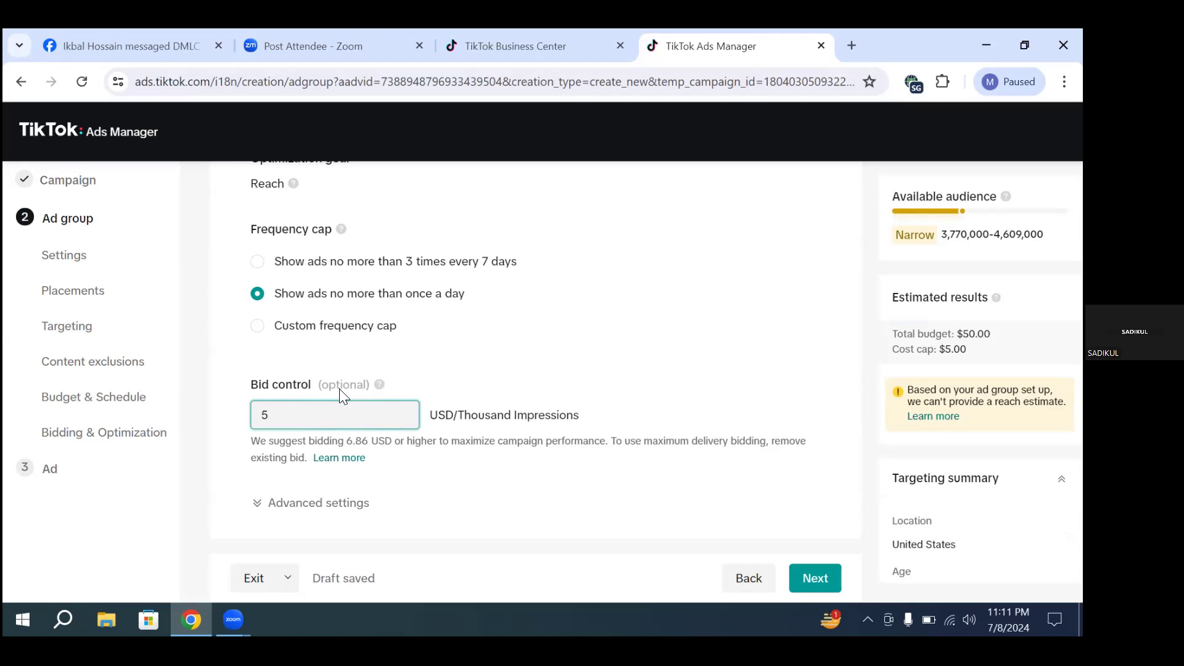
Step: Set the ad group's bid control to 6 USD per thousand impressions
key("BackSpace")
type("6")
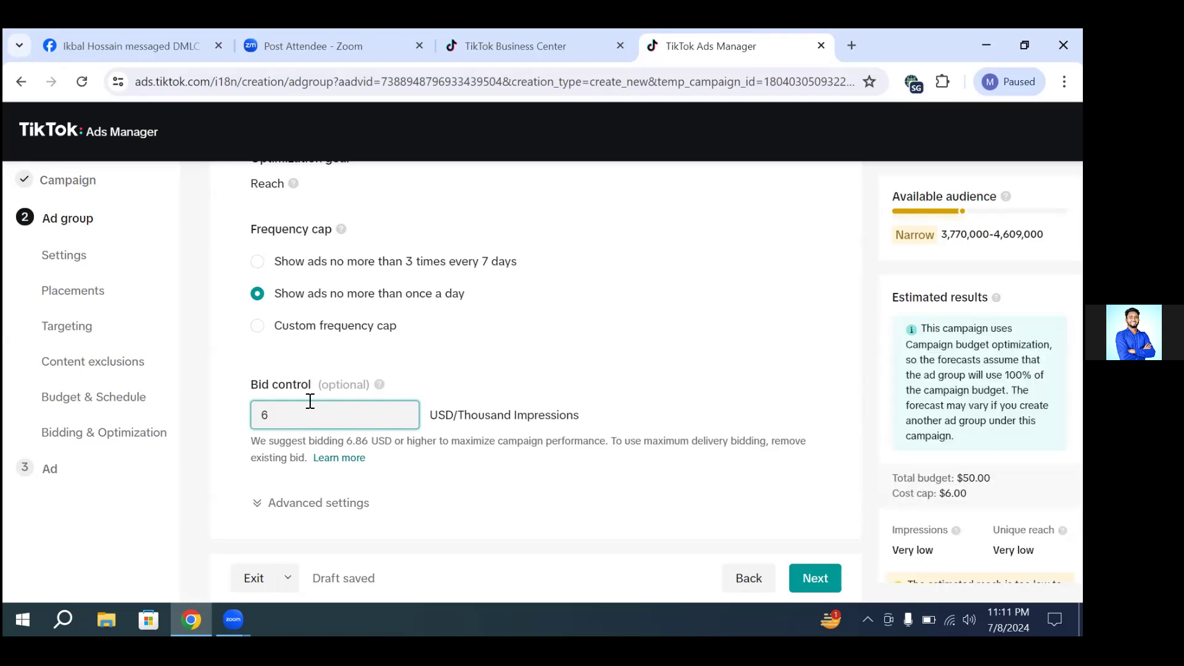
left_click(693, 415)
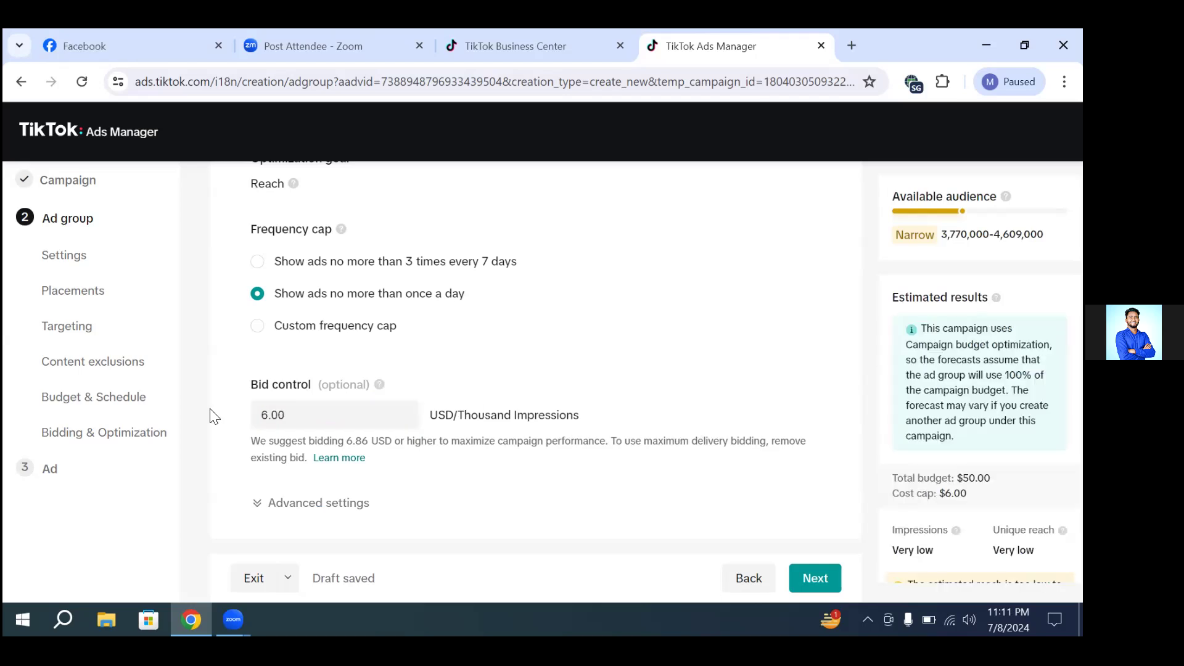
Step: Examine the entered bid amount and the thousand-impressions unit it is charged by
left_click(341, 416)
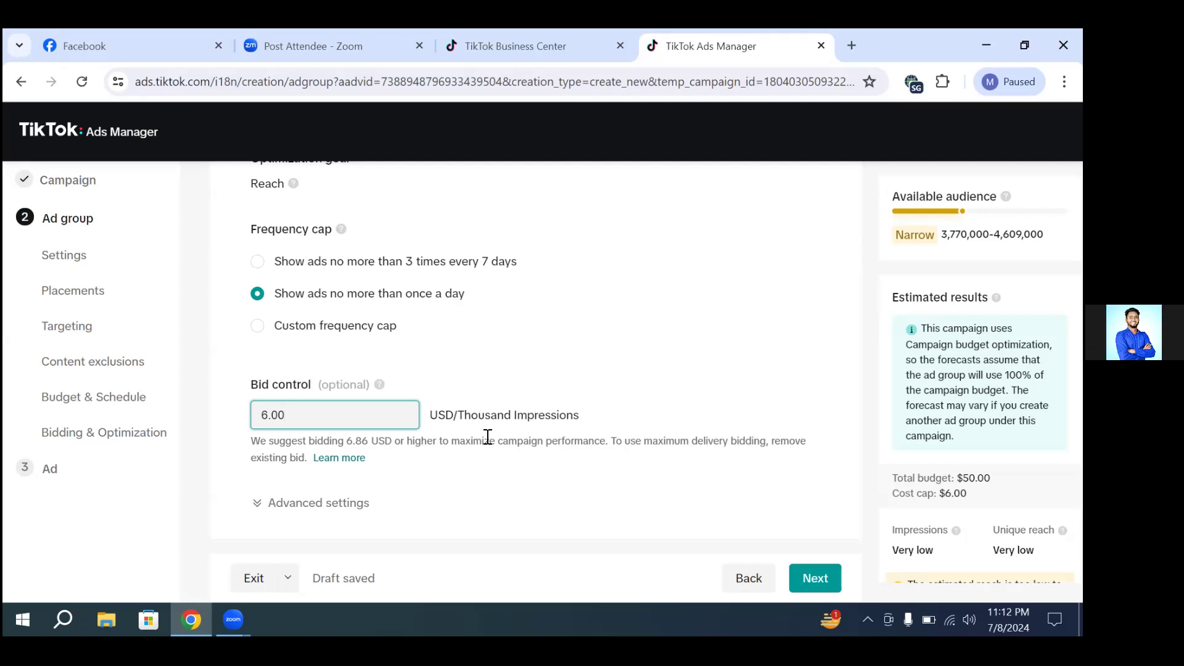
left_click_drag(512, 417, 552, 419)
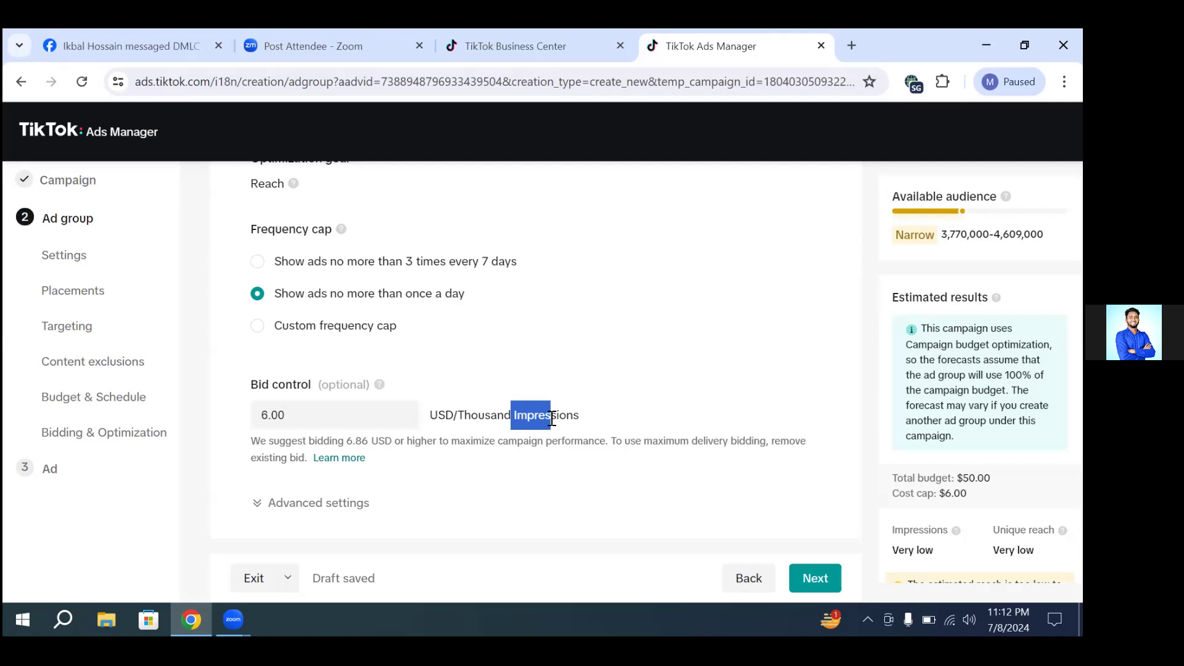
left_click(552, 418)
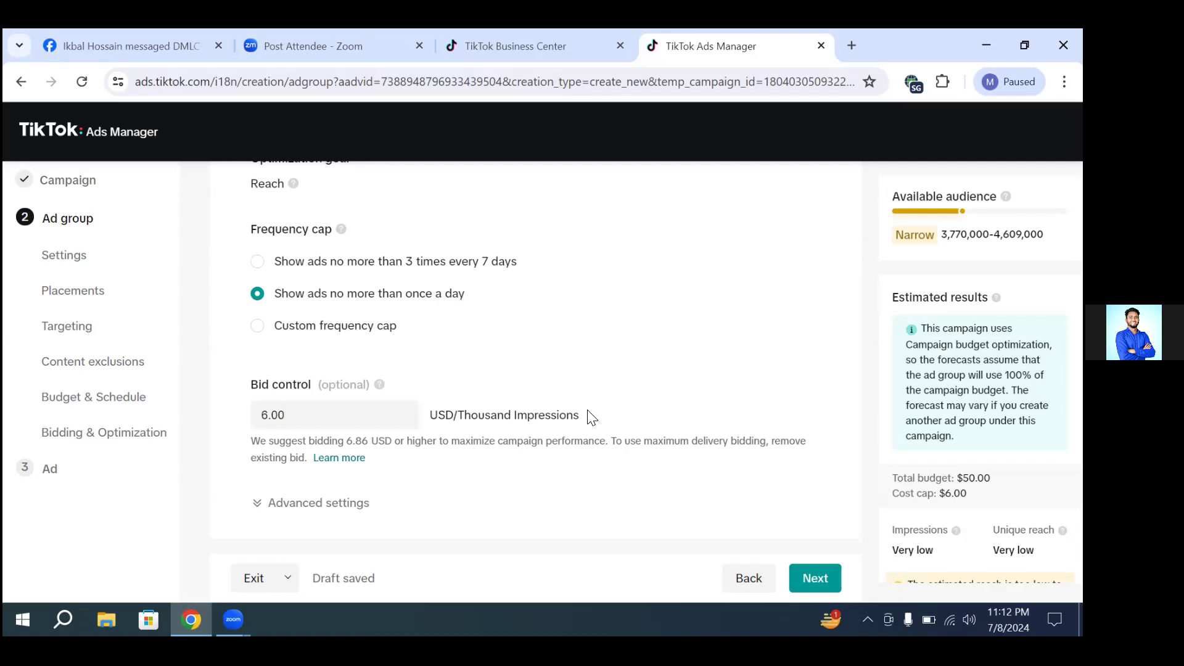
left_click_drag(580, 416, 522, 416)
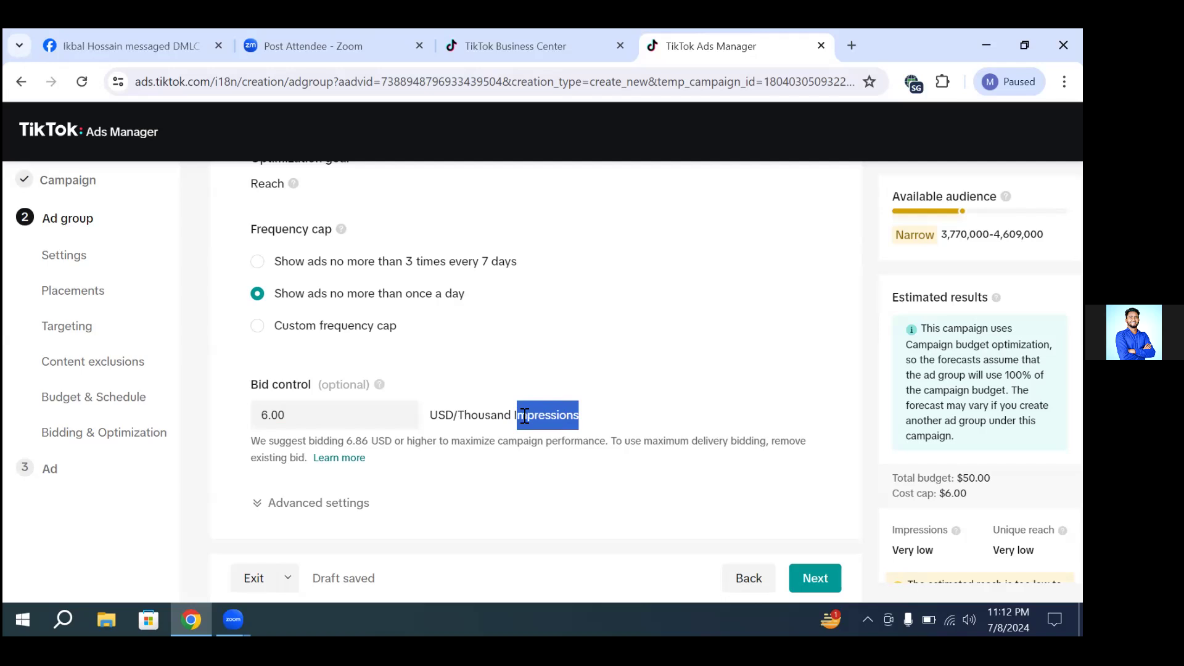
left_click(563, 414)
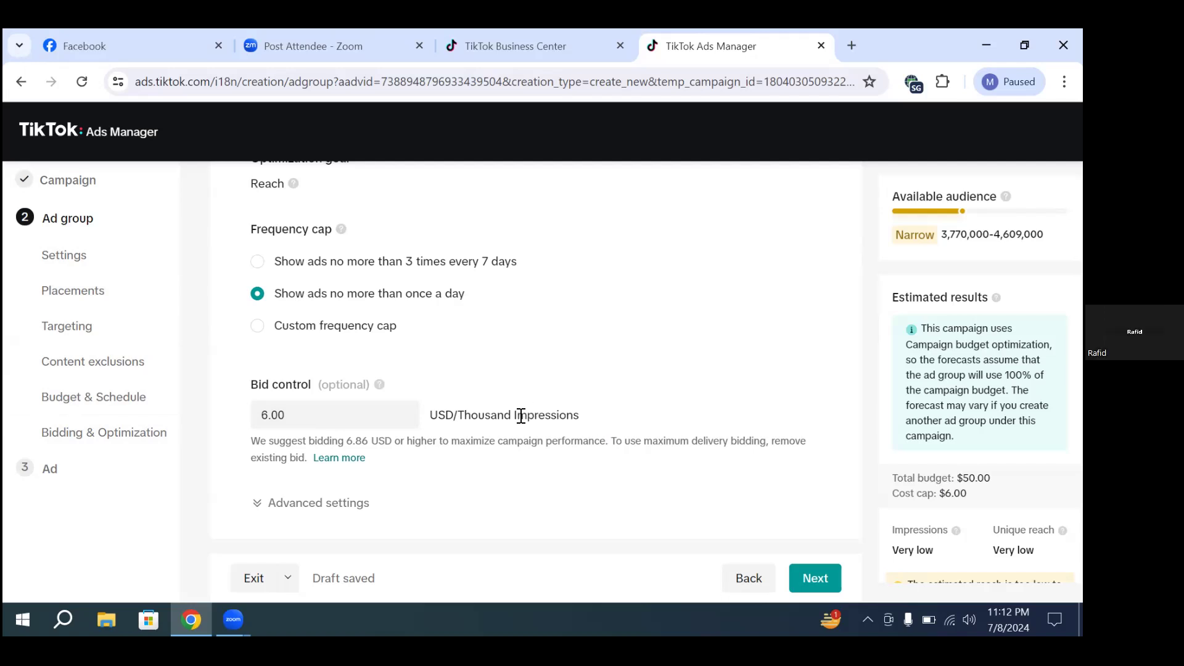
left_click_drag(513, 415, 579, 419)
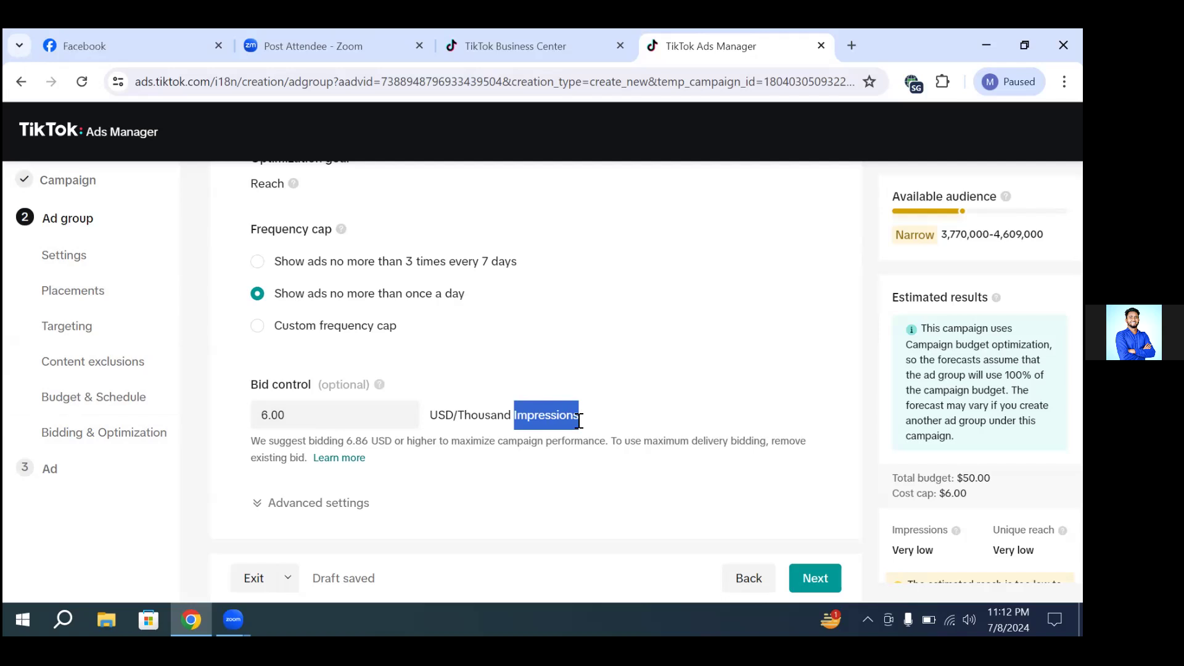
left_click(577, 419)
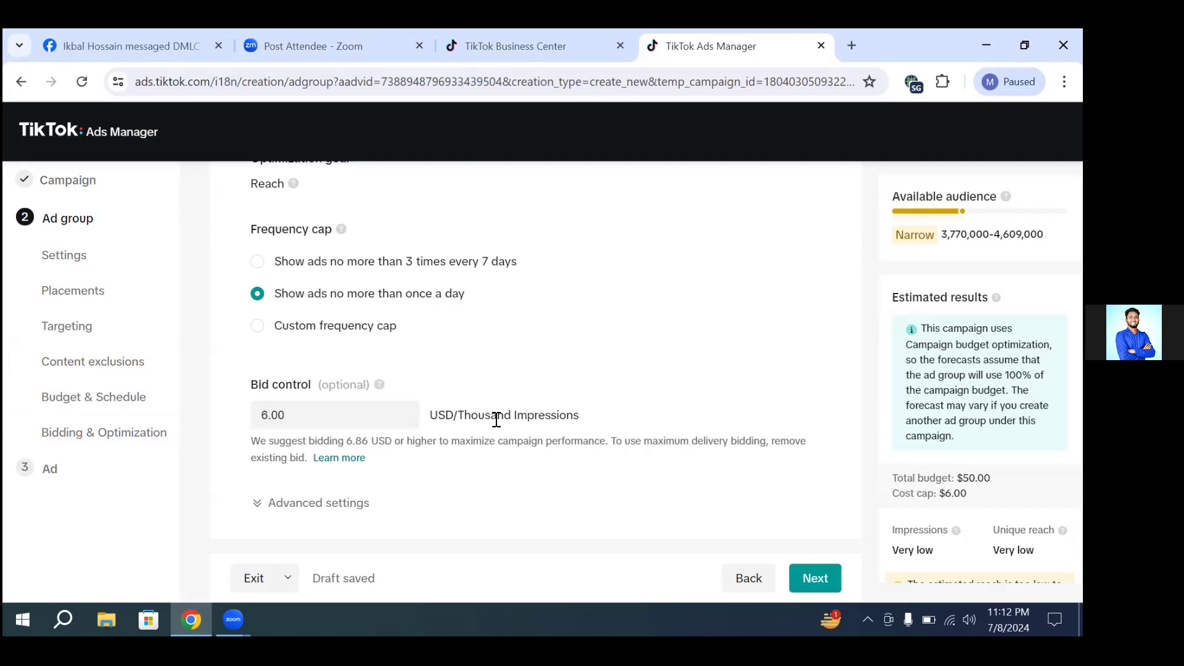
left_click(293, 417)
left_click_drag(293, 417, 254, 416)
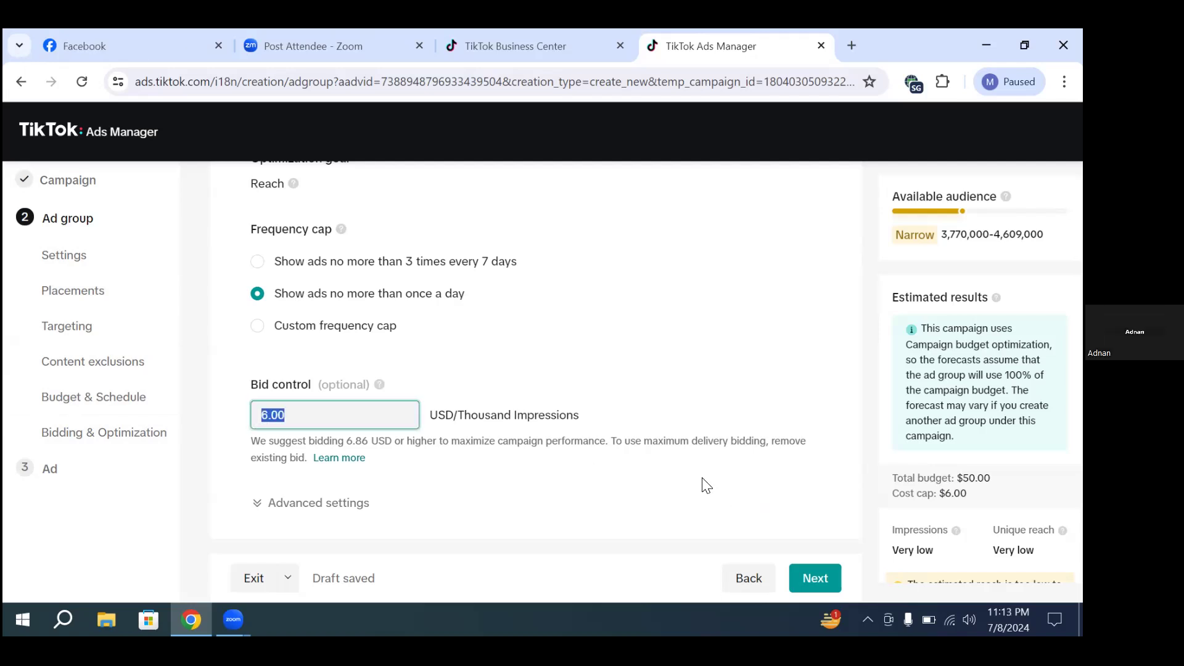
left_click(667, 478)
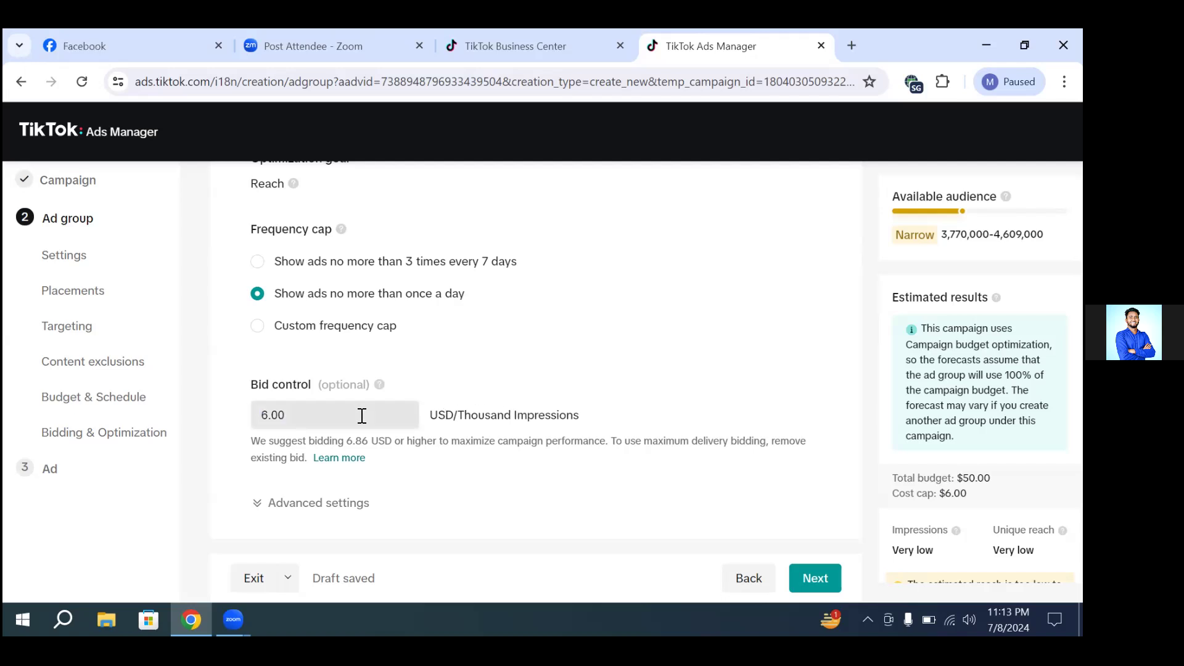
left_click_drag(317, 415, 230, 426)
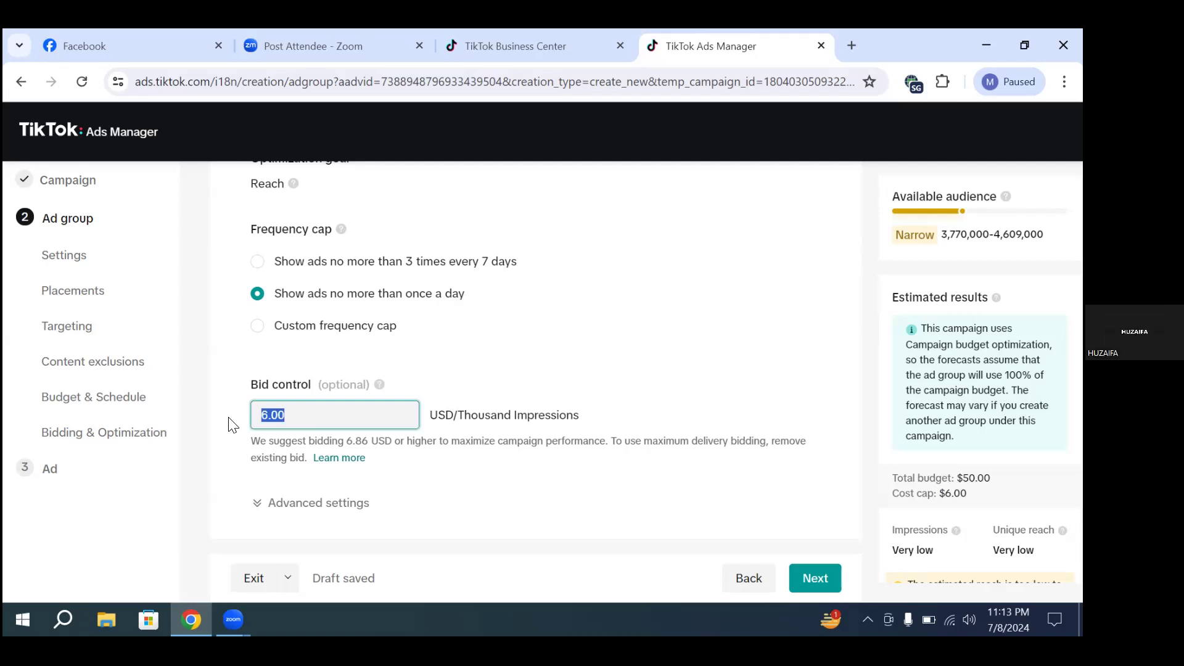
left_click(551, 481)
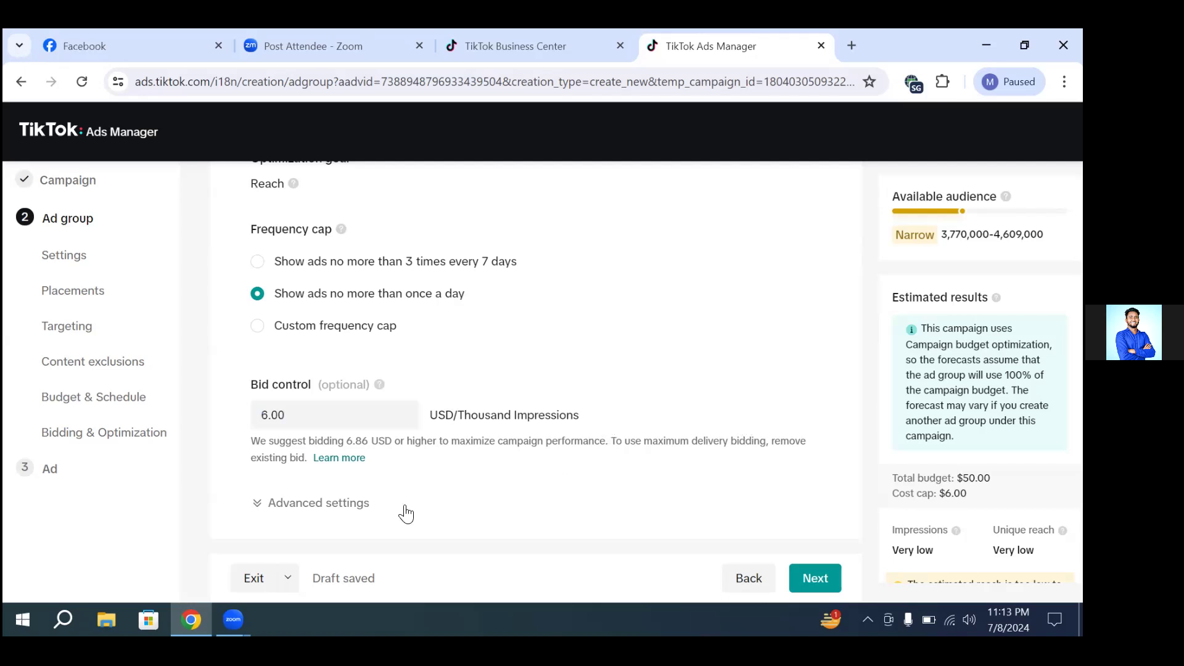
Step: Expand the advanced bidding settings to check the billing event and delivery type, and continue to the ad setup
left_click(291, 506)
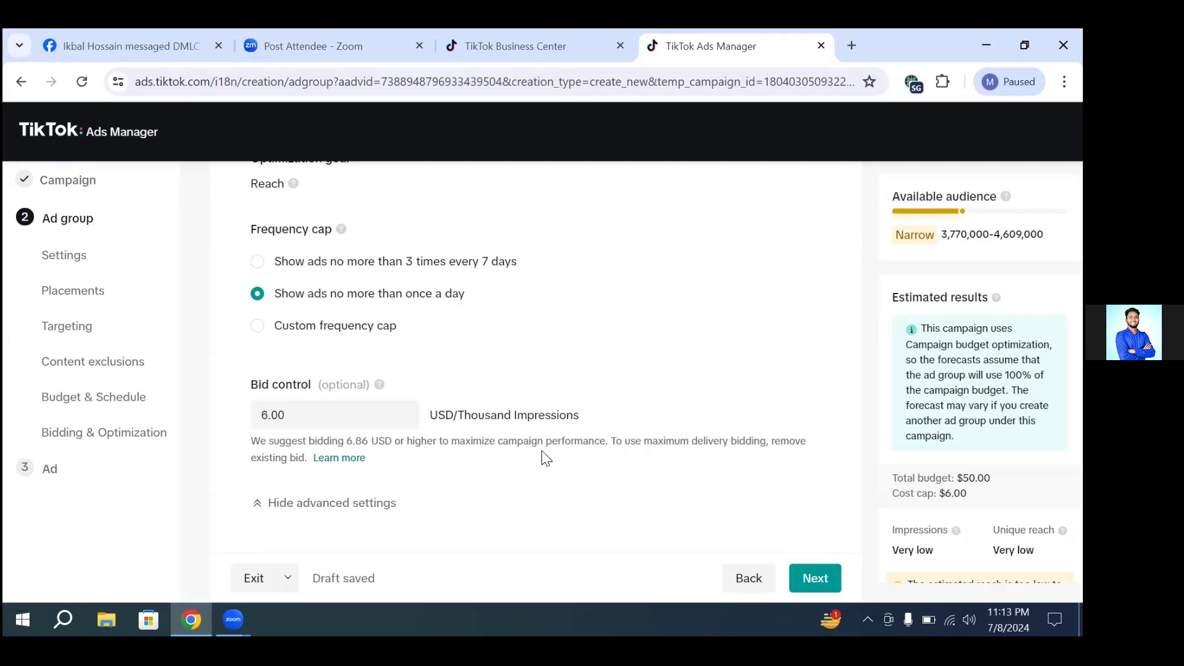
scroll(542, 457, "down", 3)
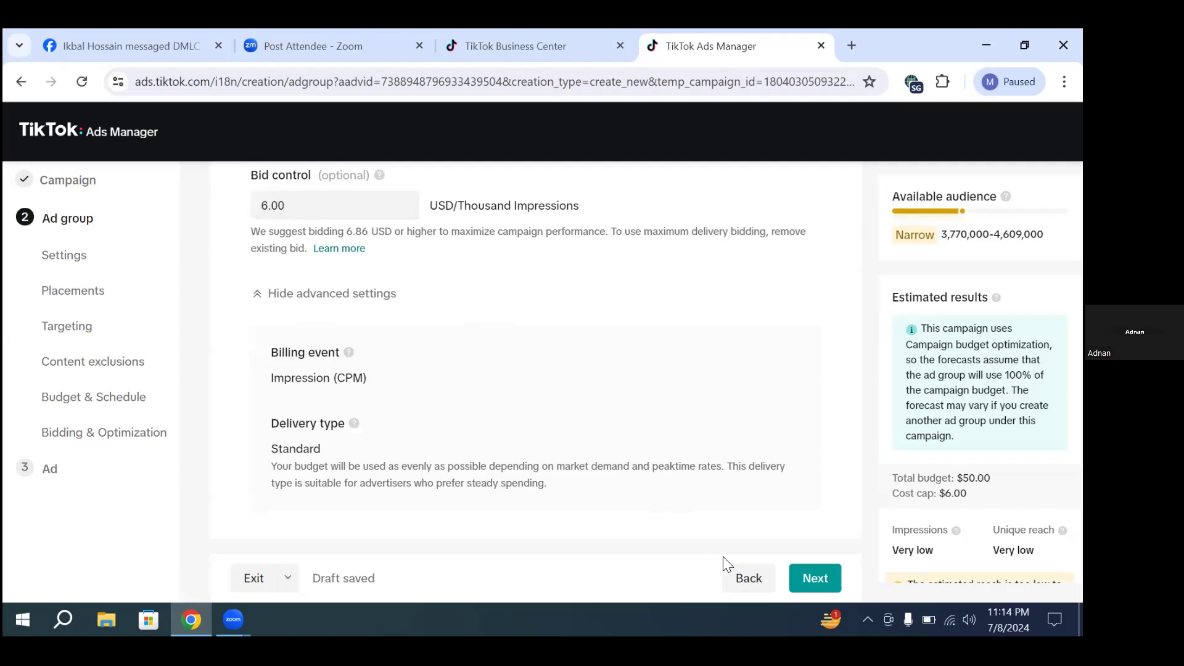
left_click(815, 578)
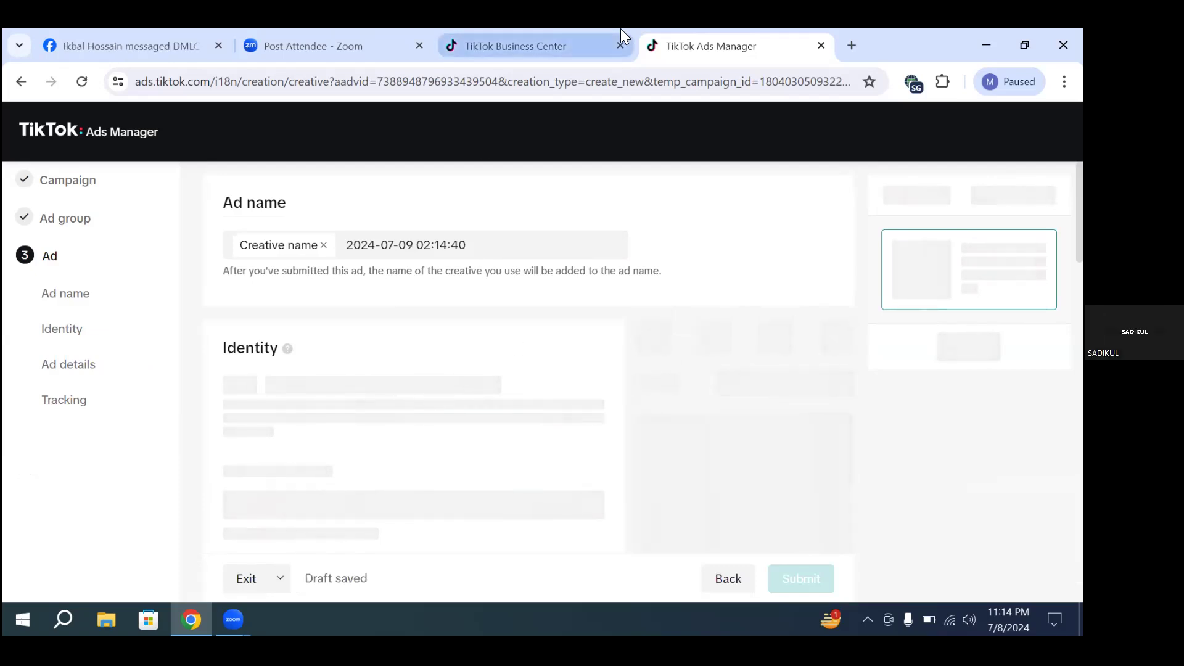
mouse_move(621, 28)
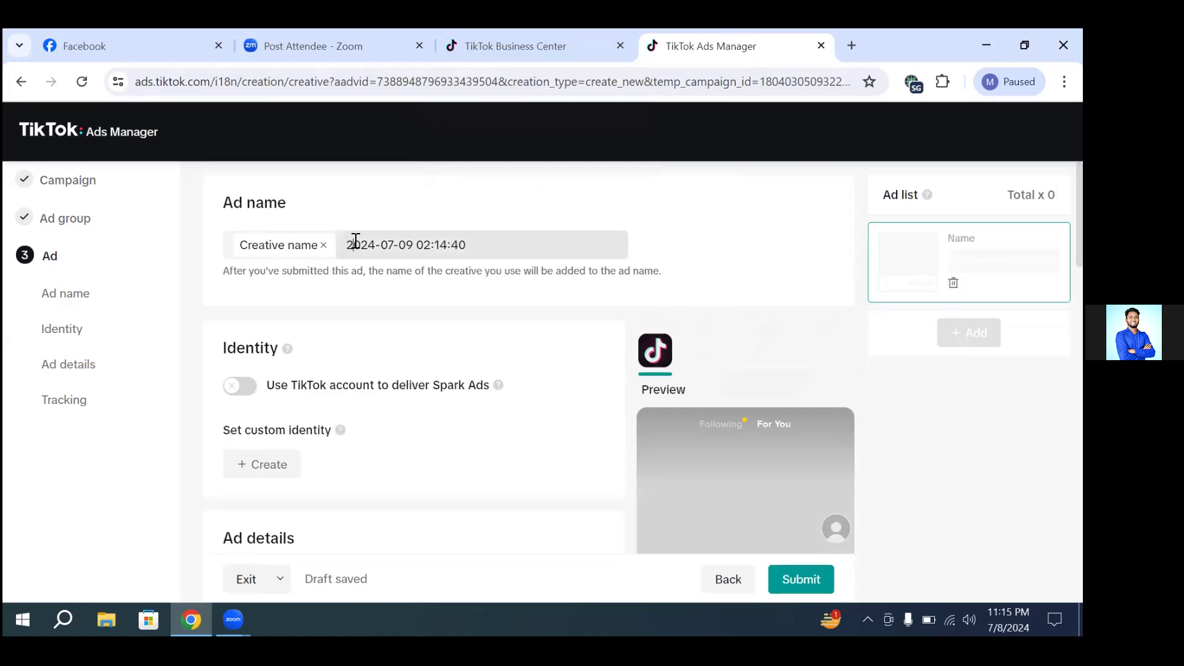
Step: Replace the date and time in the ad name with "Reach Campaign ad"
left_click_drag(349, 242, 478, 241)
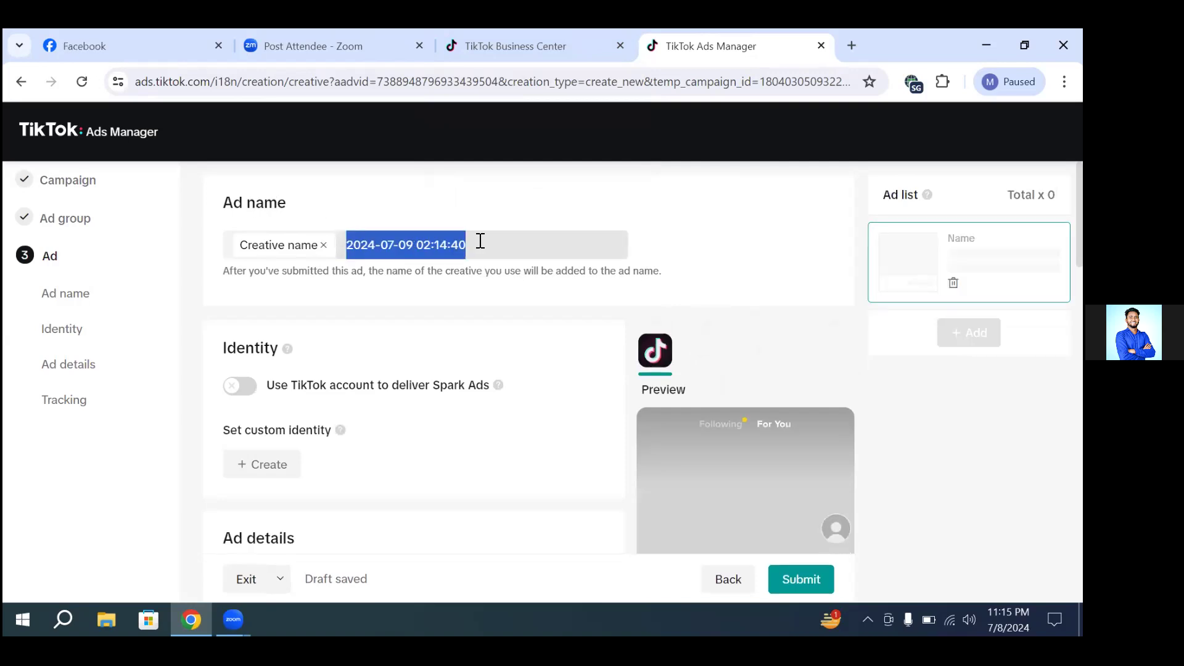
key("BackSpace")
type("Reach Ca")
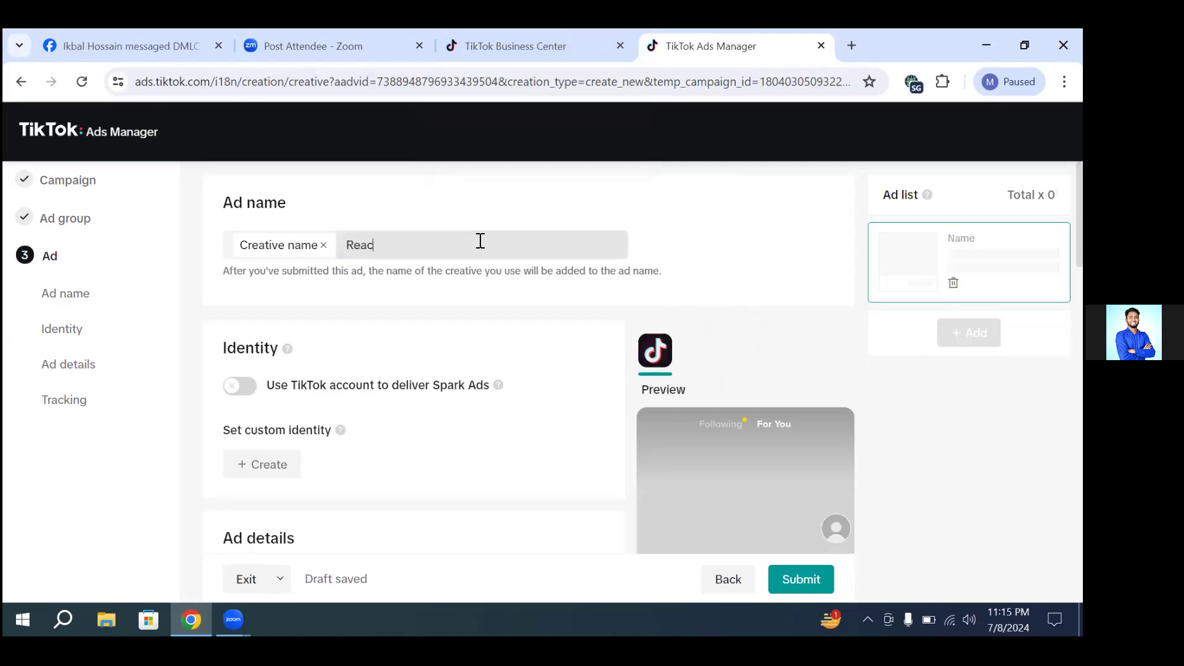
type("mpaign ad")
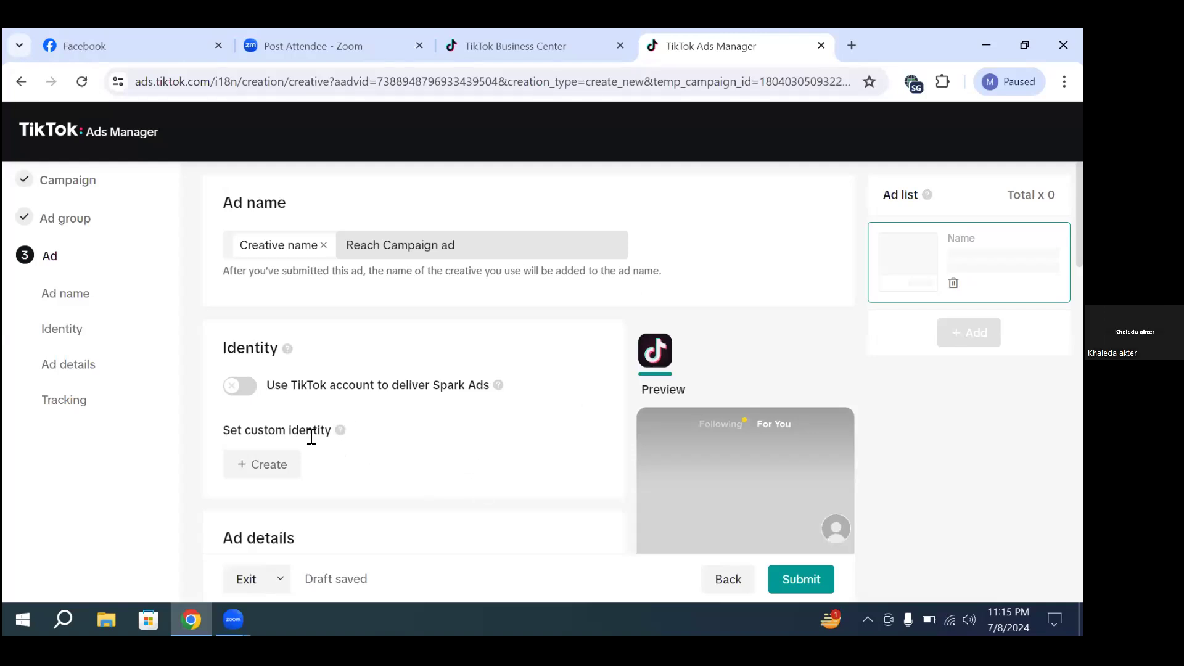
Step: Turn on Spark Ads delivery through a TikTok account and review the account, ad format and creative options
left_click(239, 388)
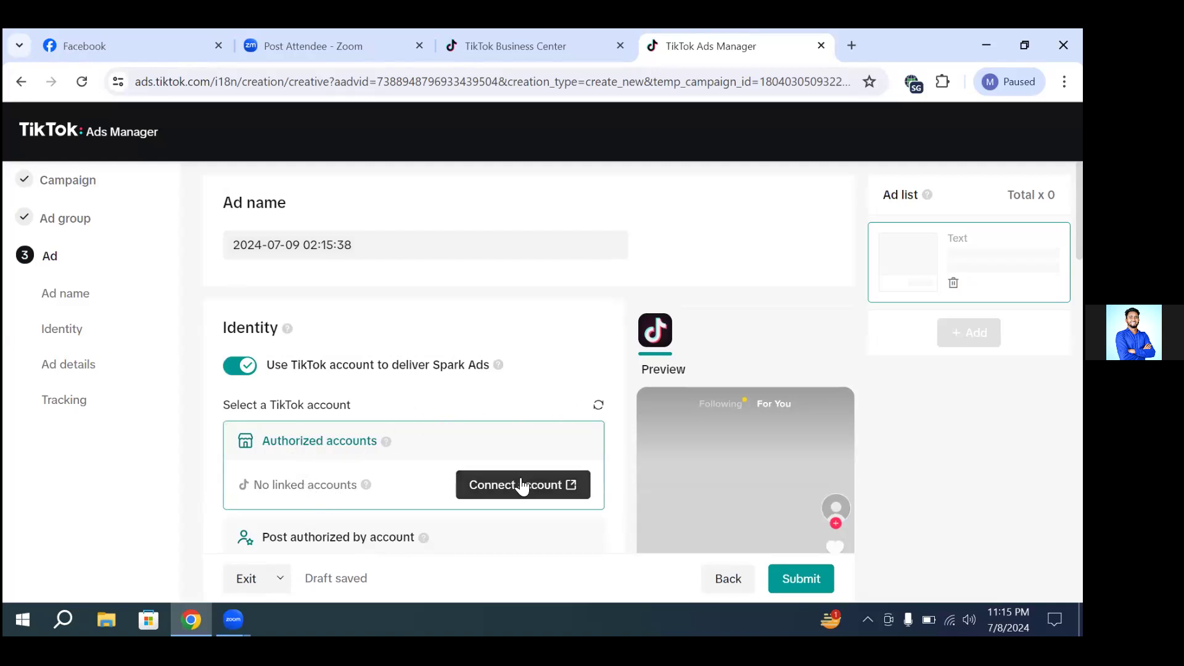
scroll(597, 397, "down", 1)
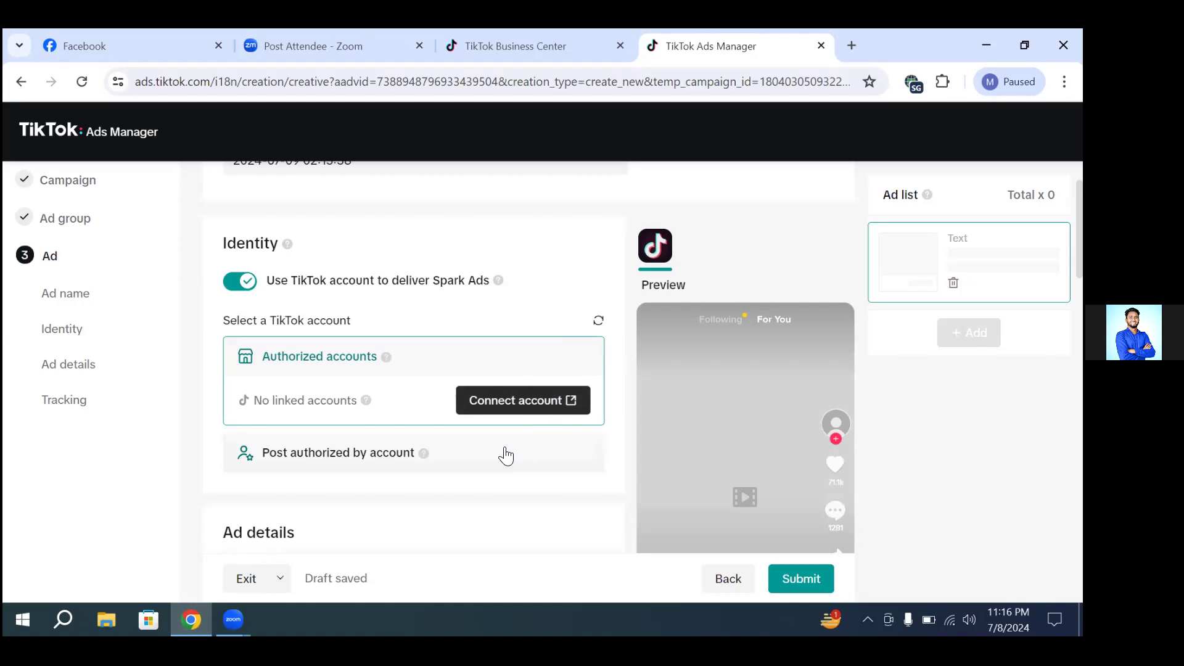
scroll(502, 447, "down", 3)
scroll(502, 449, "up", 2)
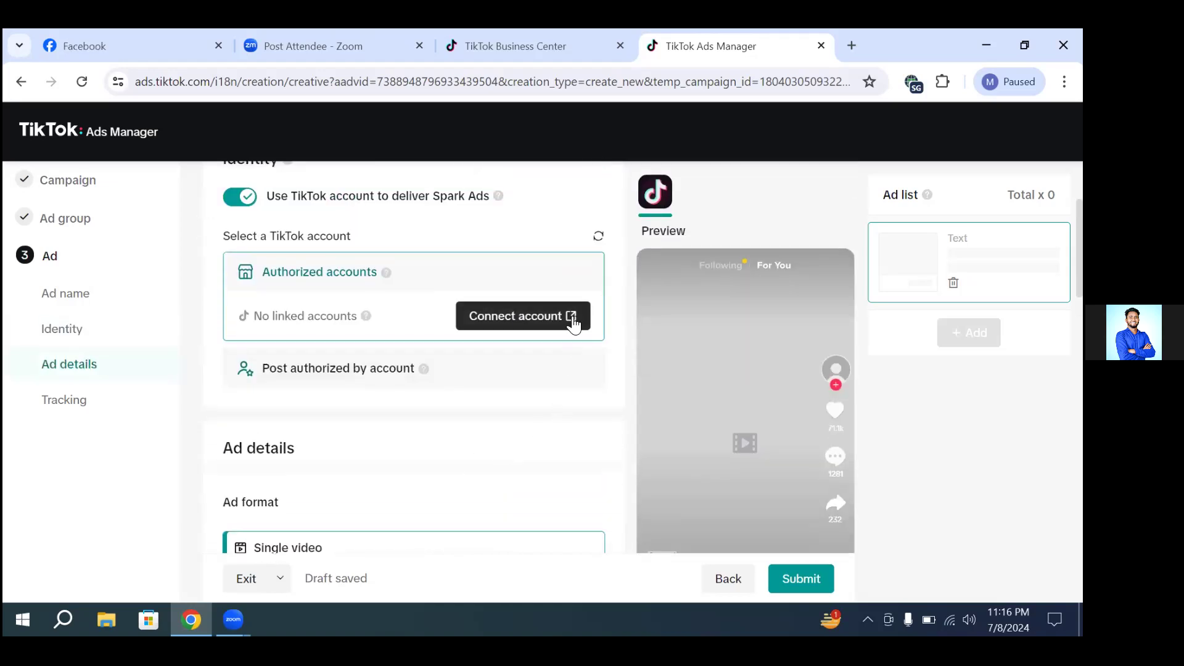
scroll(547, 352, "down", 1)
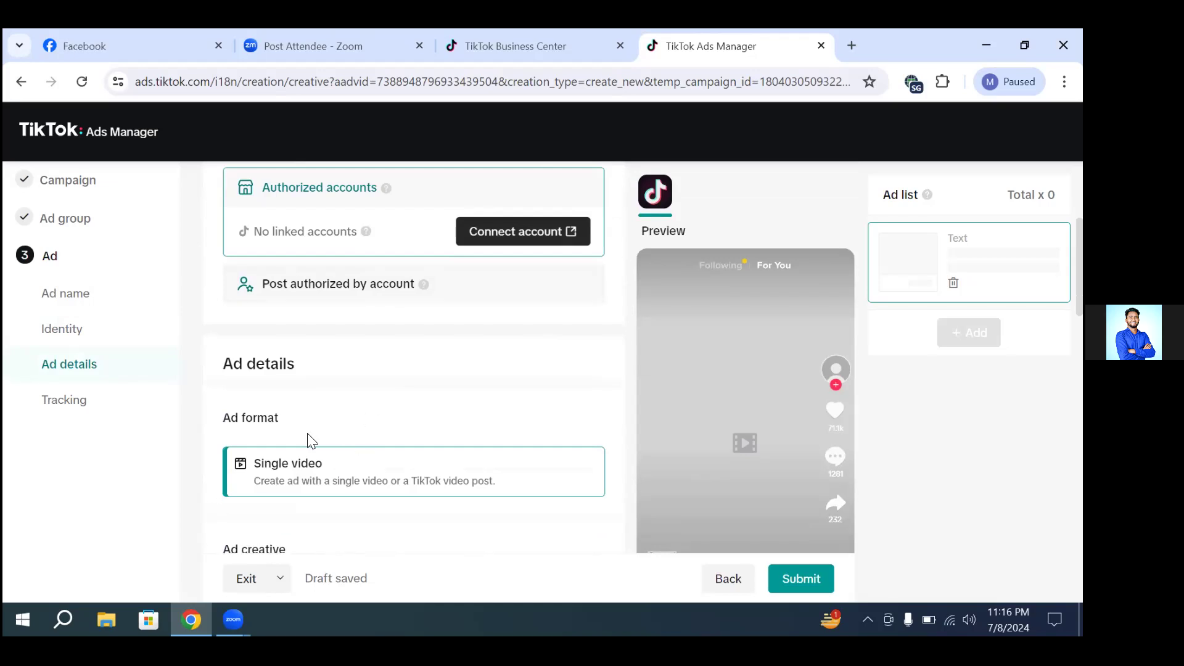
scroll(320, 462, "down", 1)
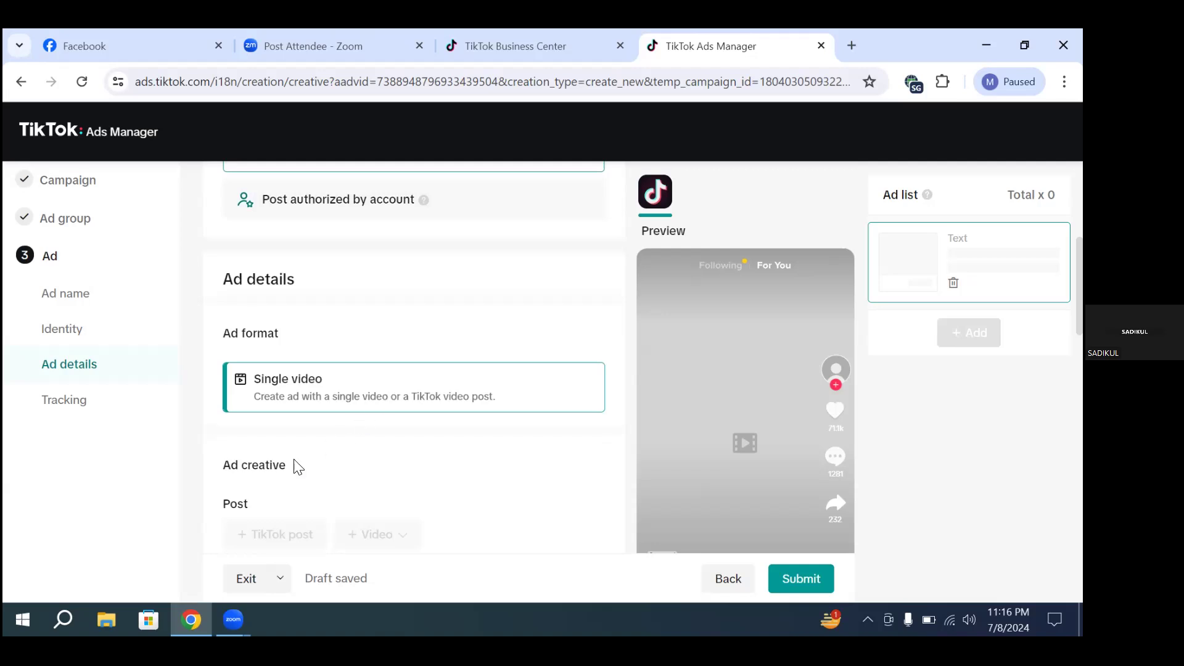
scroll(419, 399, "down", 1)
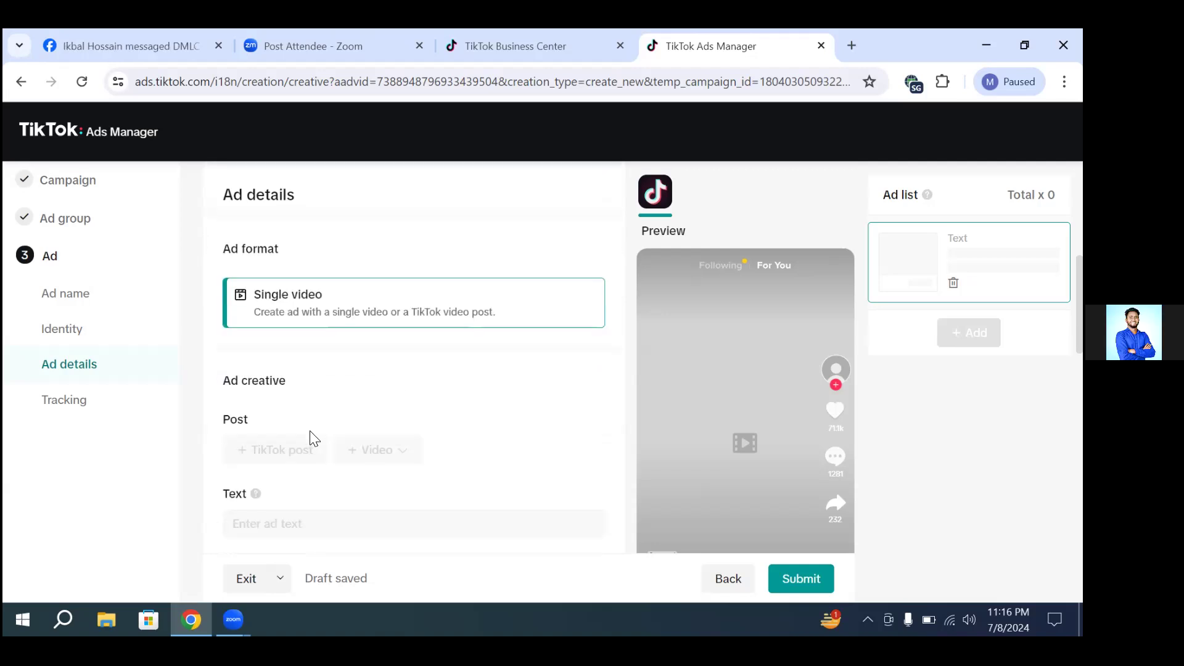
mouse_move(293, 455)
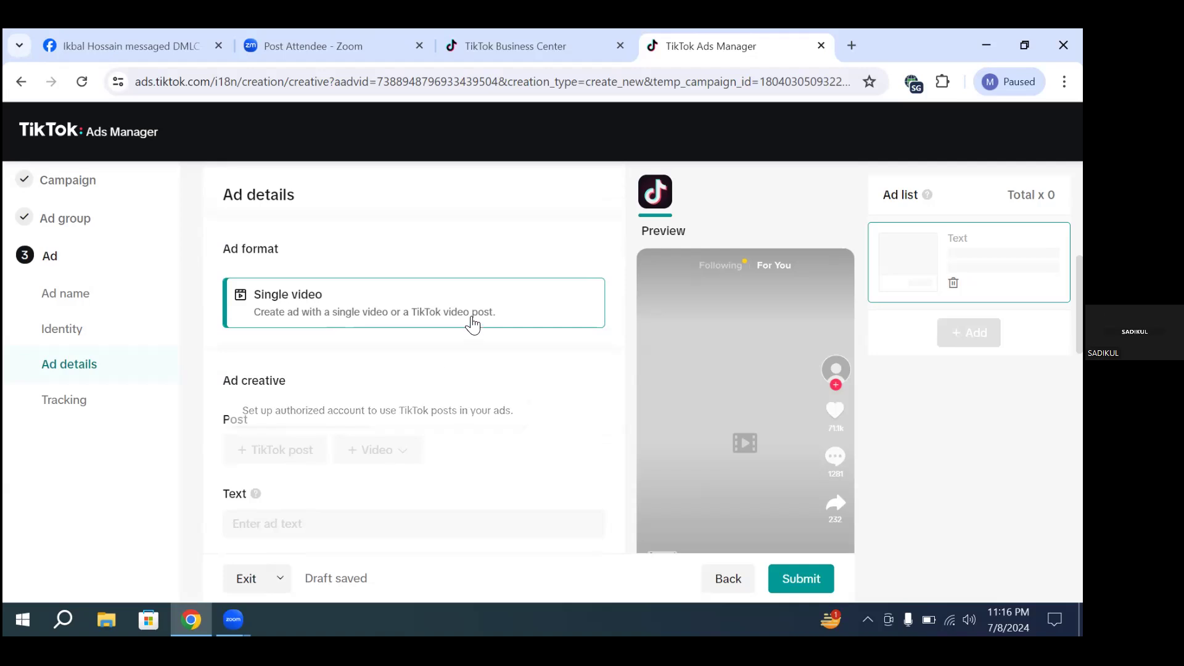
scroll(443, 296, "up", 4)
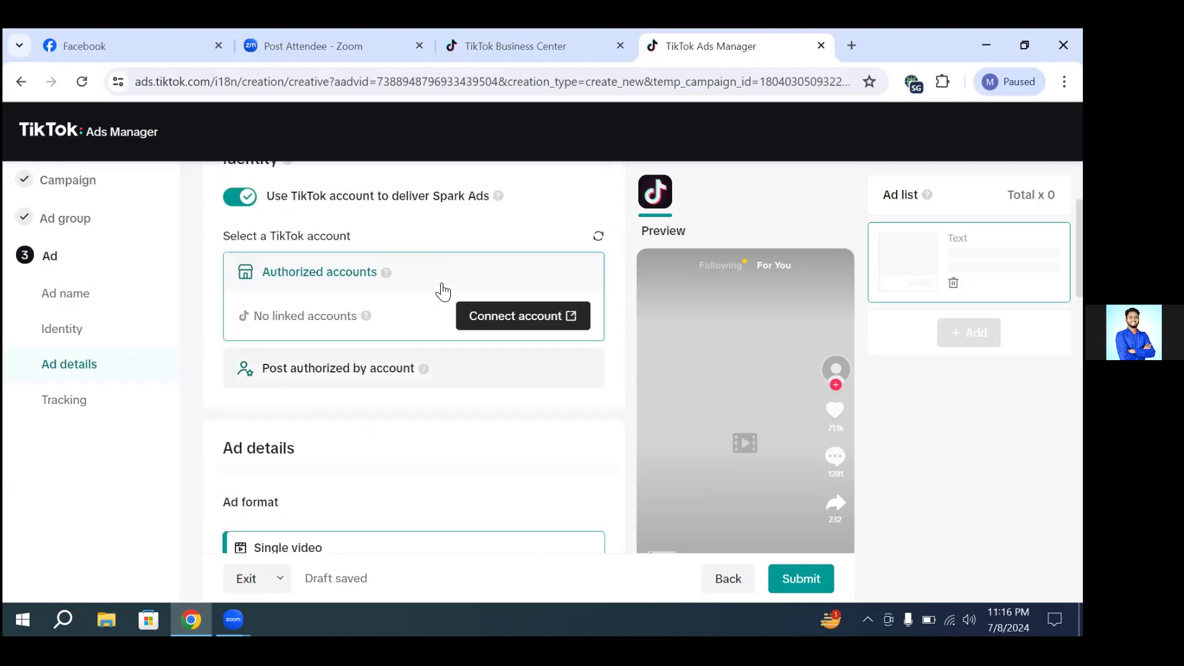
scroll(443, 291, "up", 3)
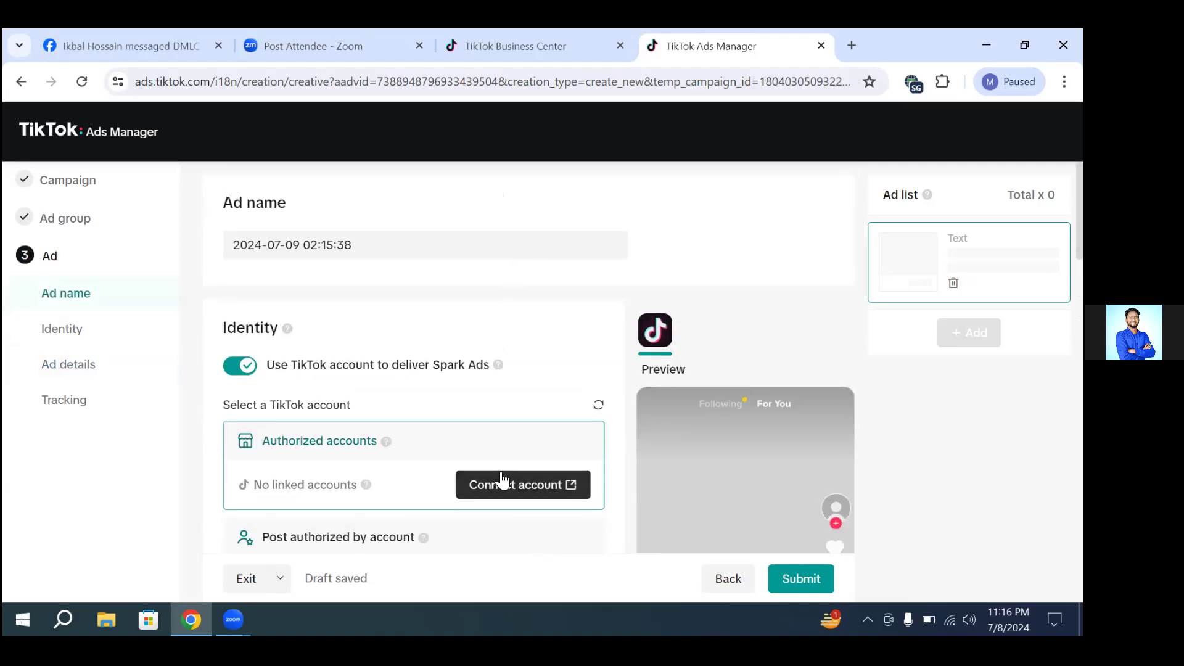
Step: Start connecting a TikTok account to the ad identity and verify with the ad account password
left_click(570, 485)
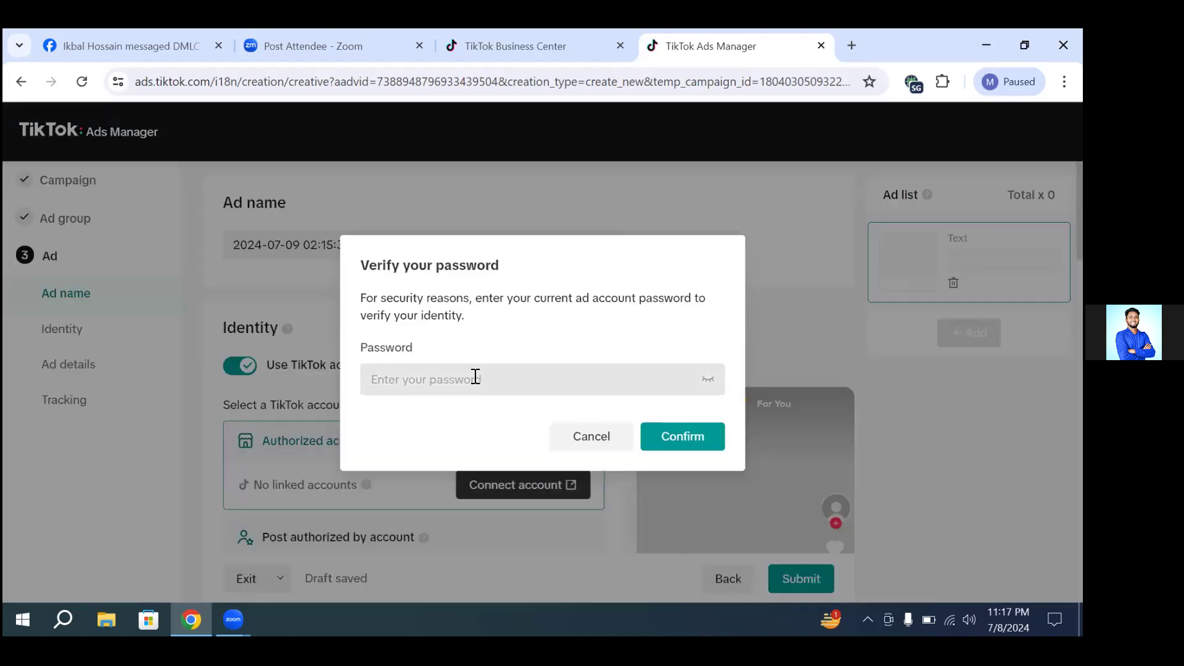
left_click(472, 377)
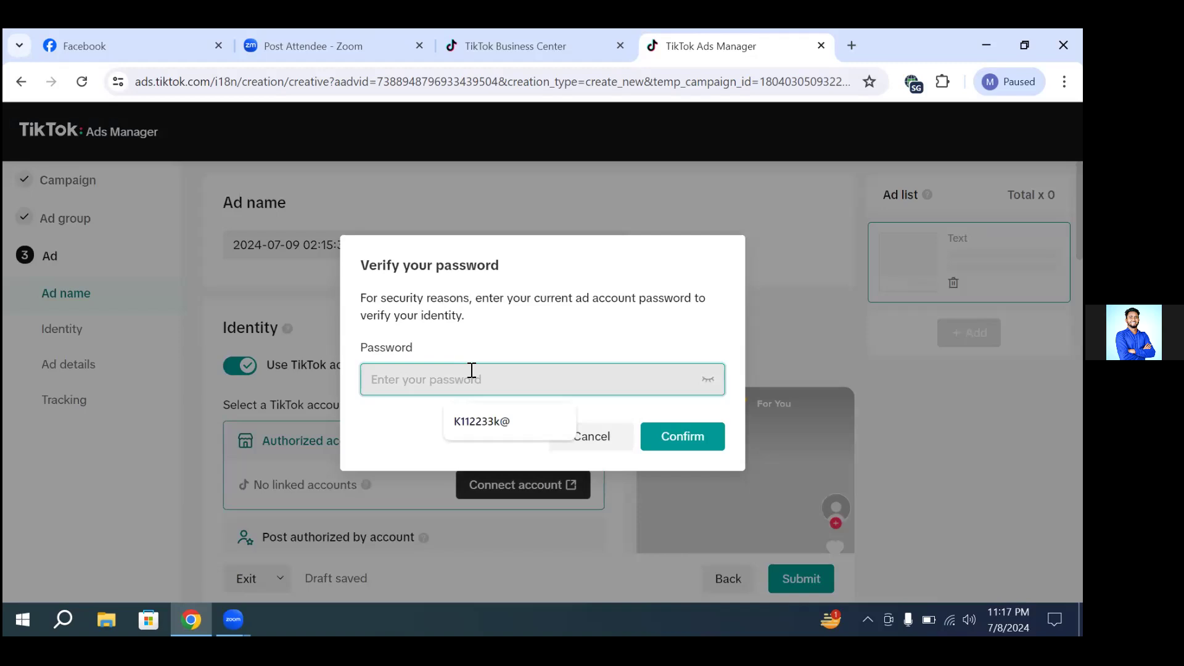
left_click(480, 422)
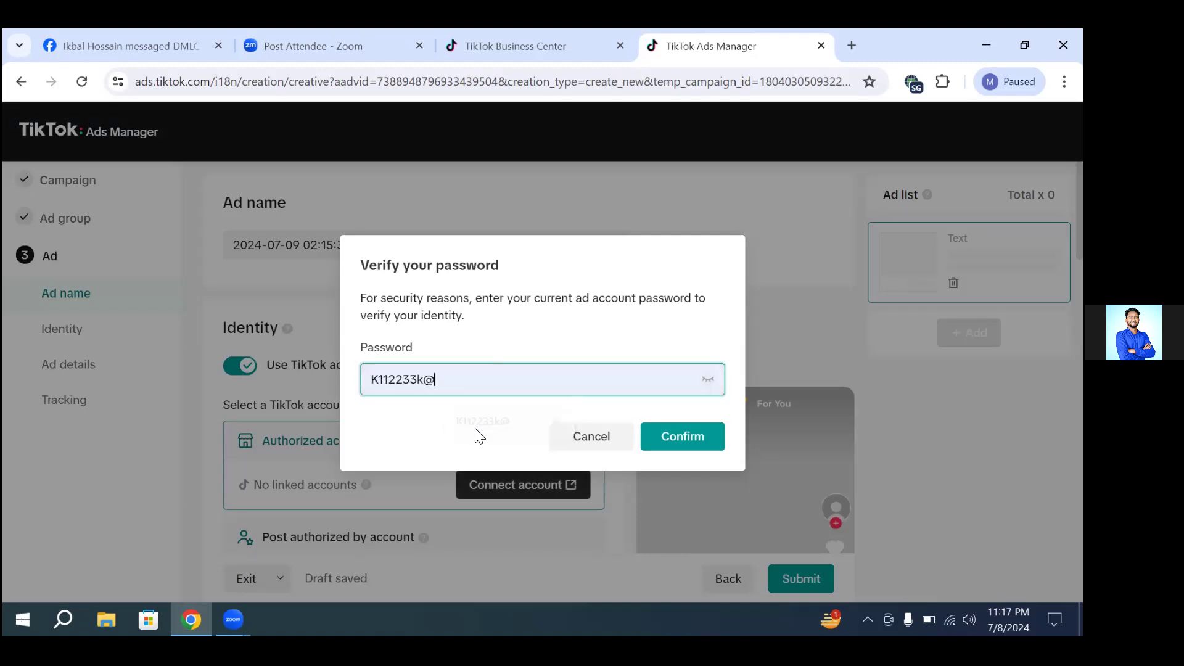
left_click(671, 425)
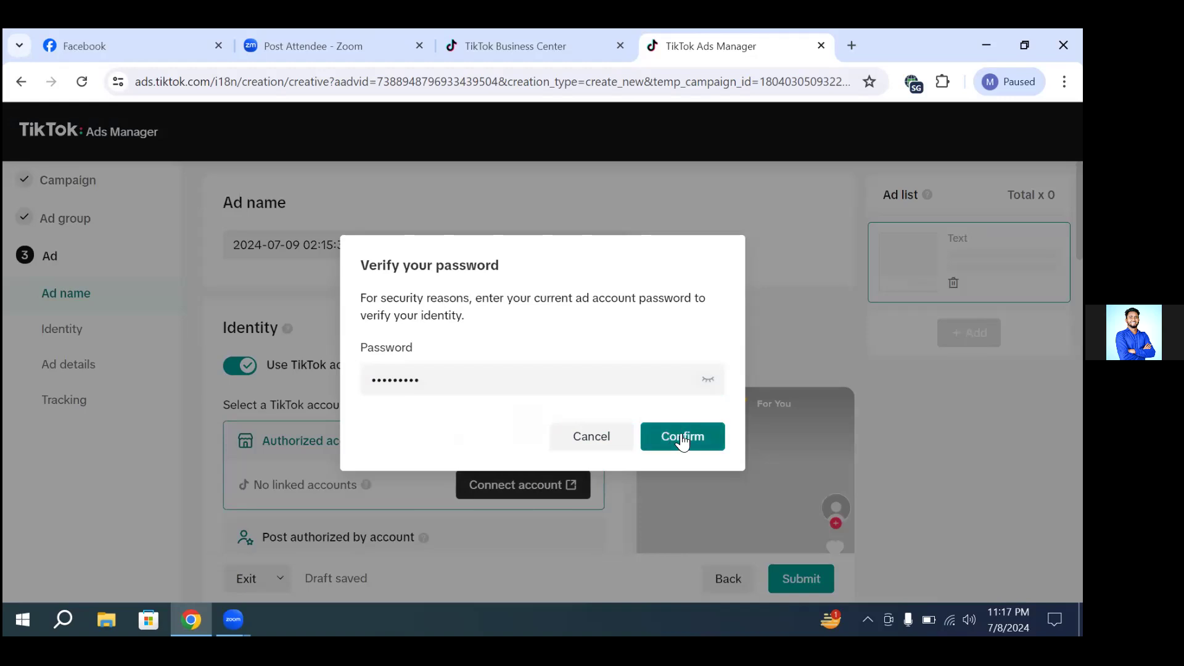
left_click(681, 440)
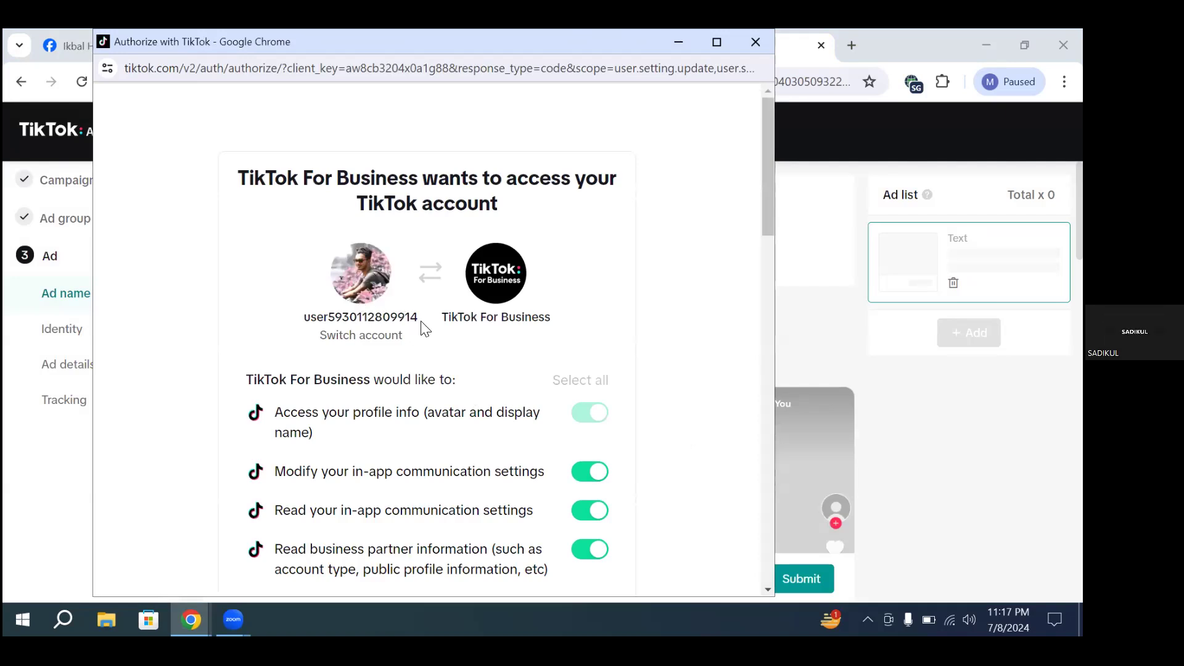
Step: Review the requested permissions and authorize TikTok For Business to access the TikTok account
scroll(655, 425, "down", 8)
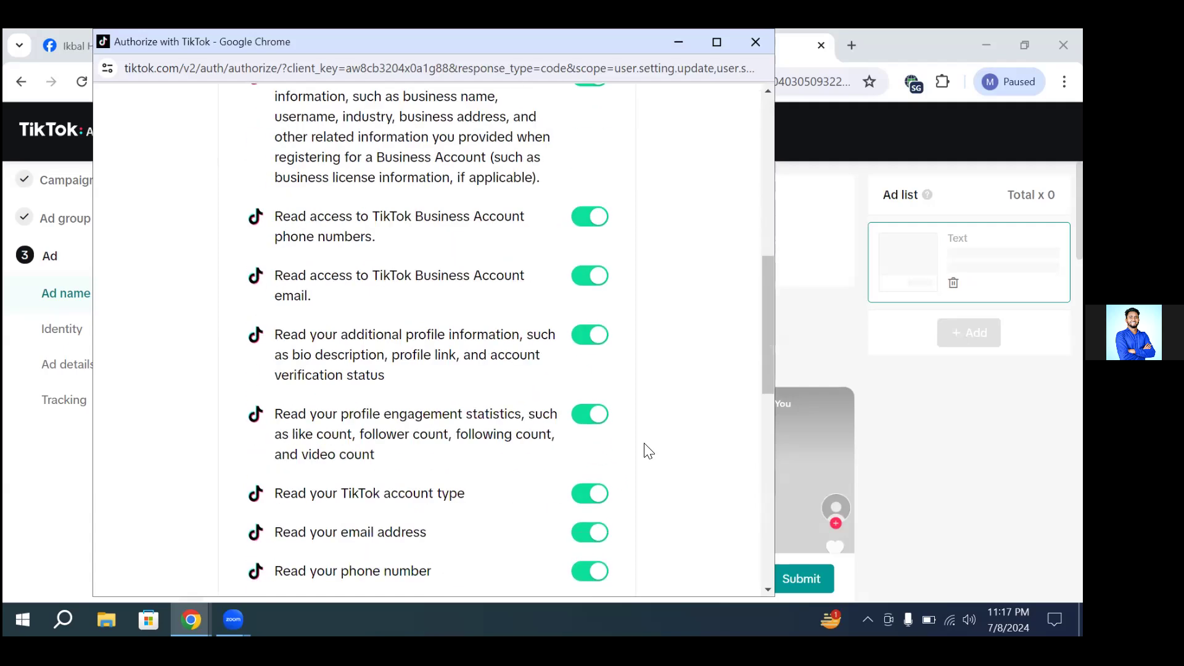
scroll(583, 450, "down", 6)
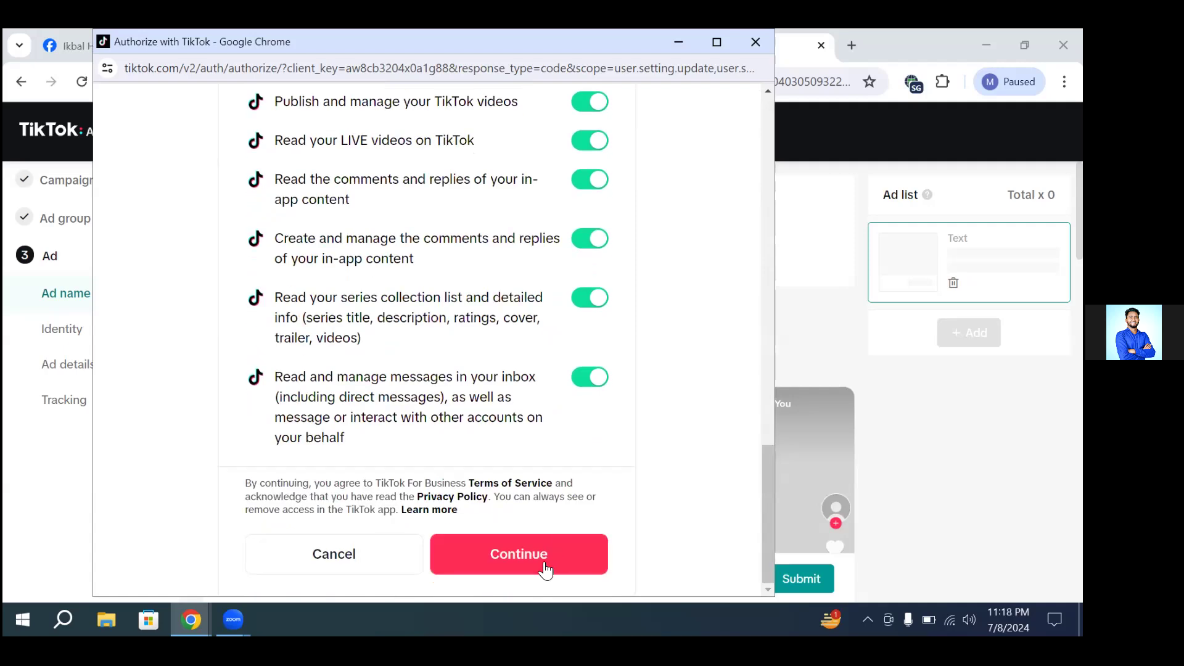
left_click(537, 555)
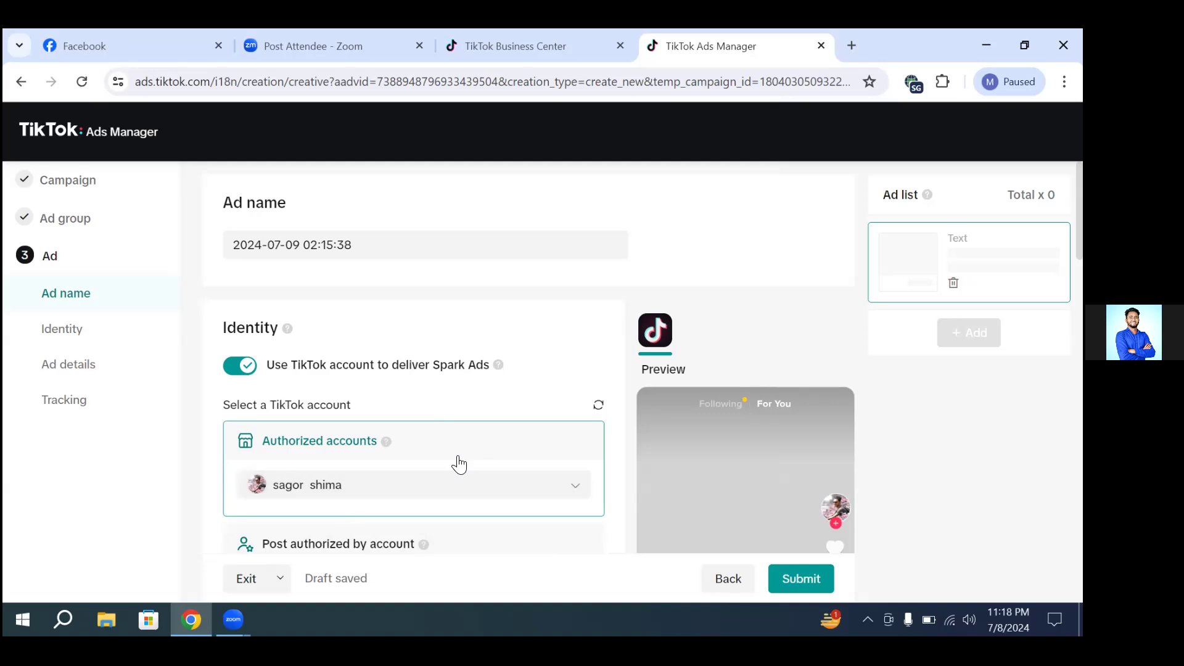
Step: Open the ad creative's video upload to check the file requirements and the file picker, and close it without uploading
scroll(590, 328, "down", 3)
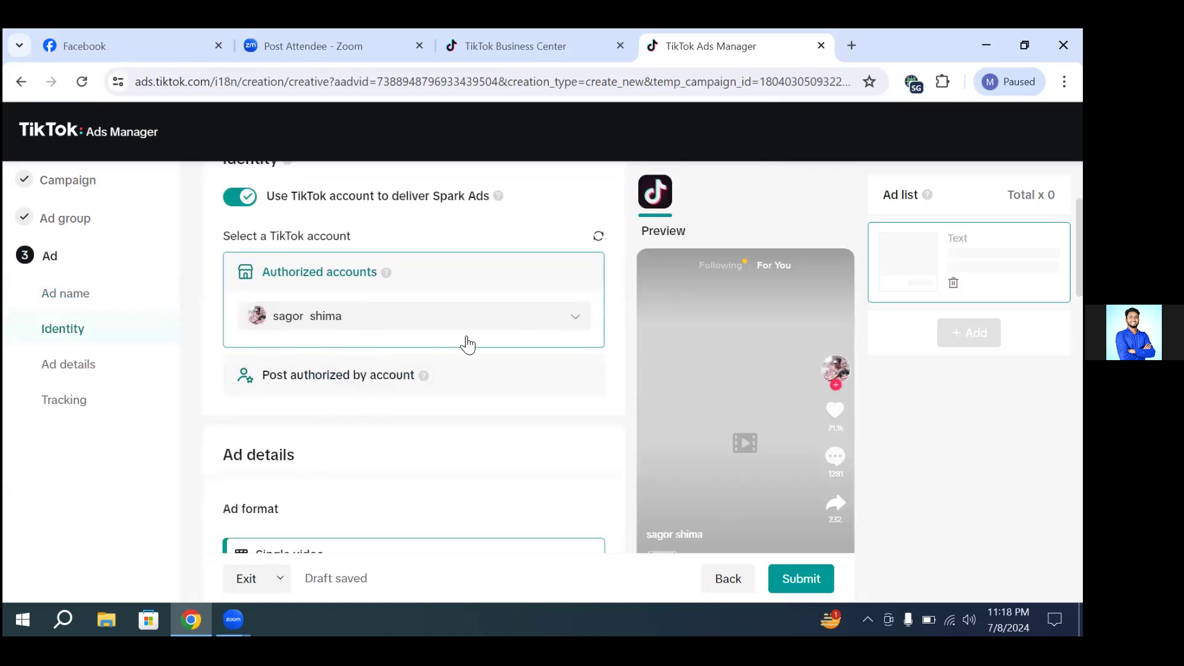
scroll(469, 346, "down", 3)
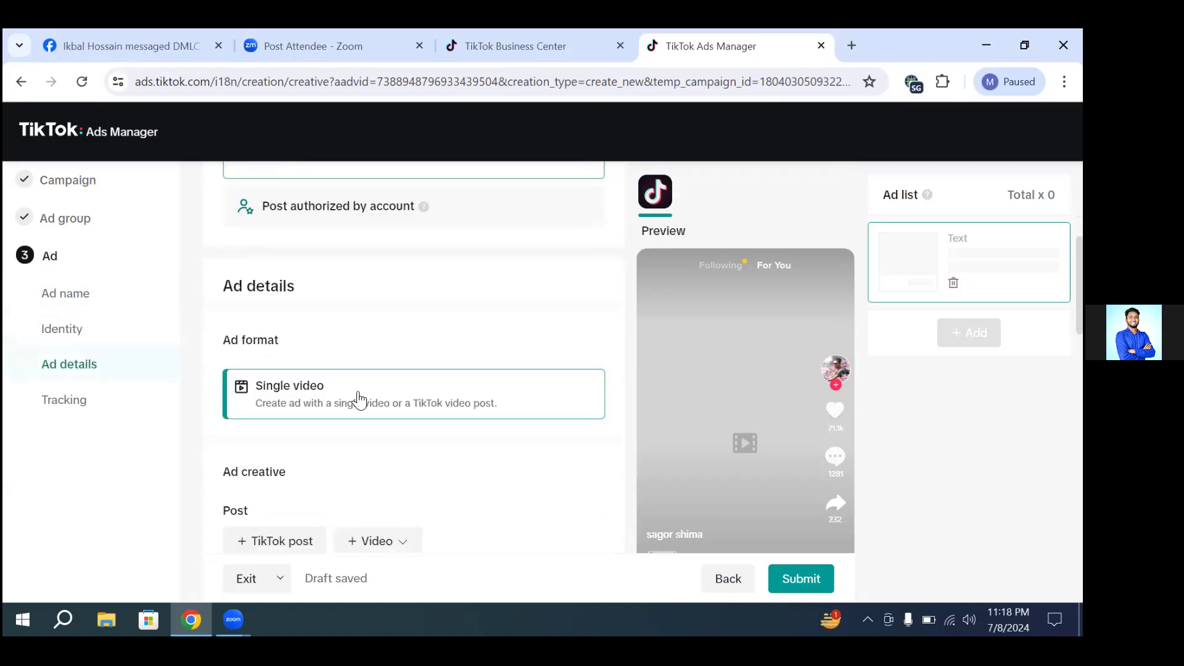
scroll(360, 399, "down", 1)
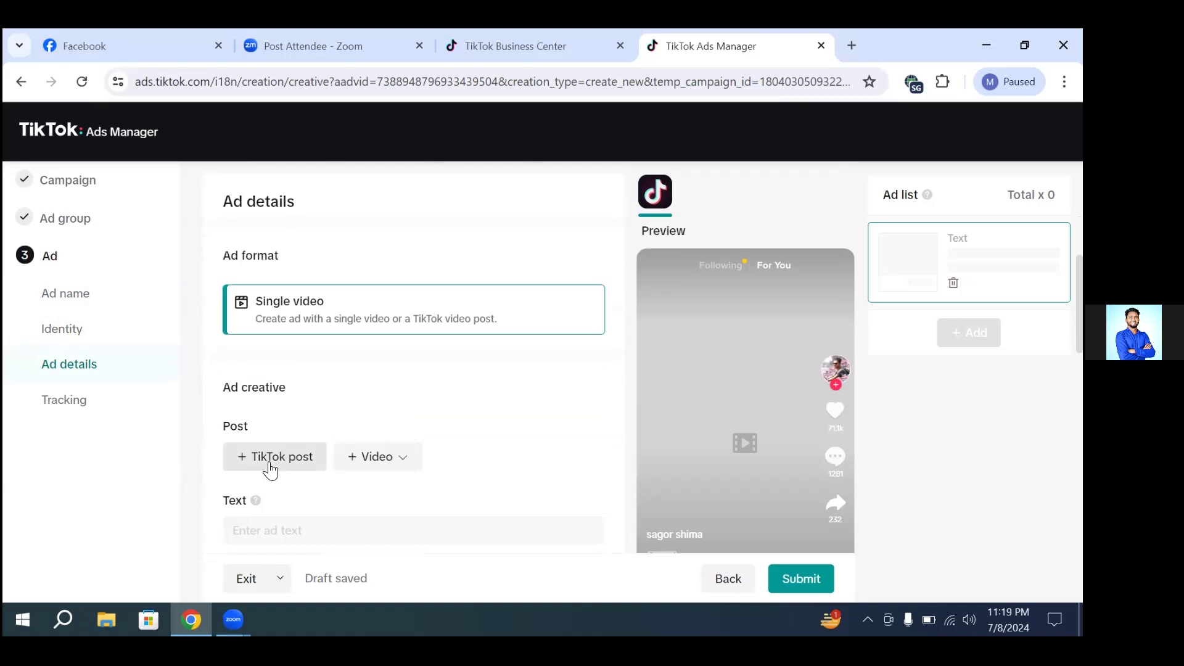
left_click(374, 462)
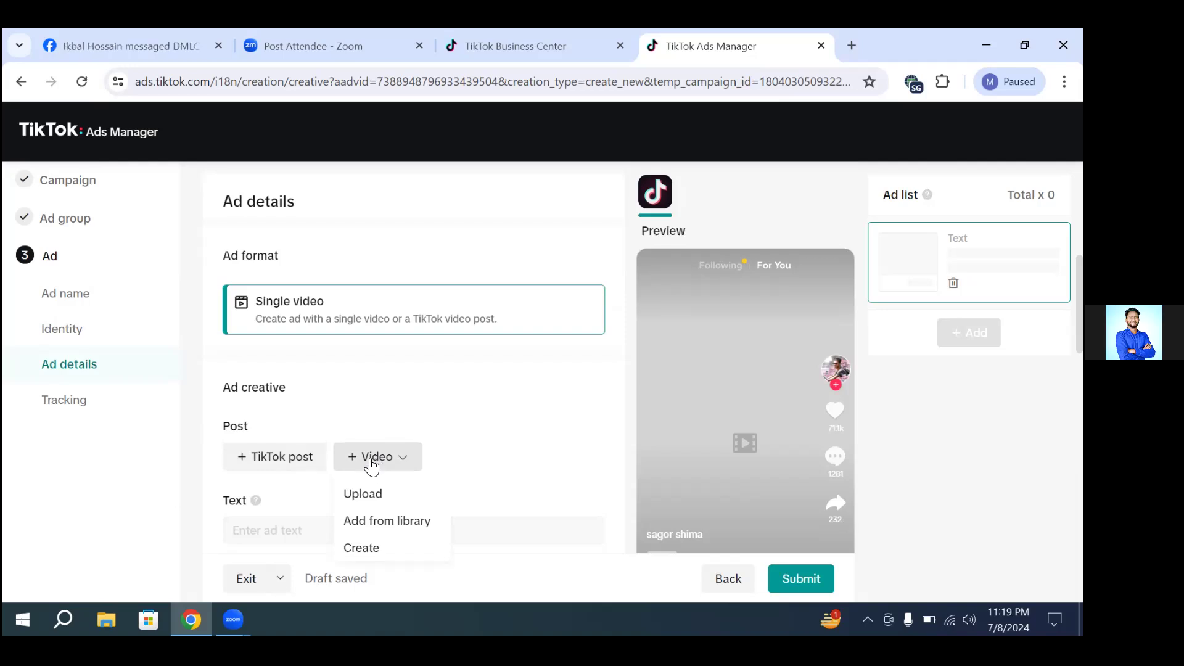
left_click(372, 499)
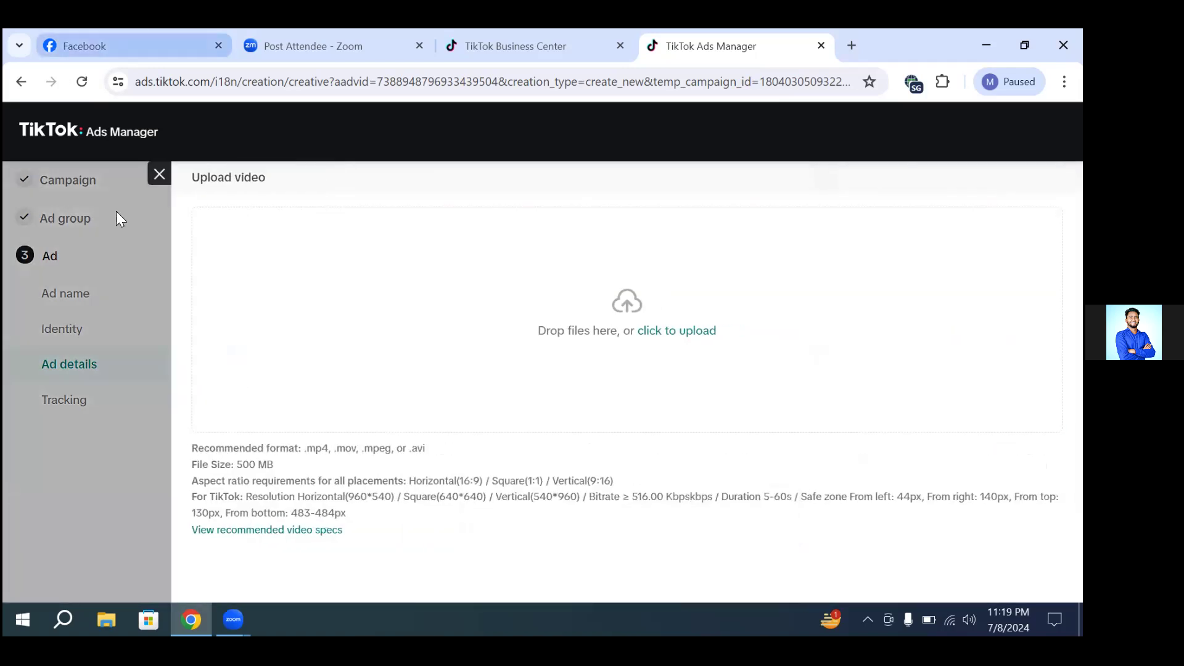
left_click(647, 327)
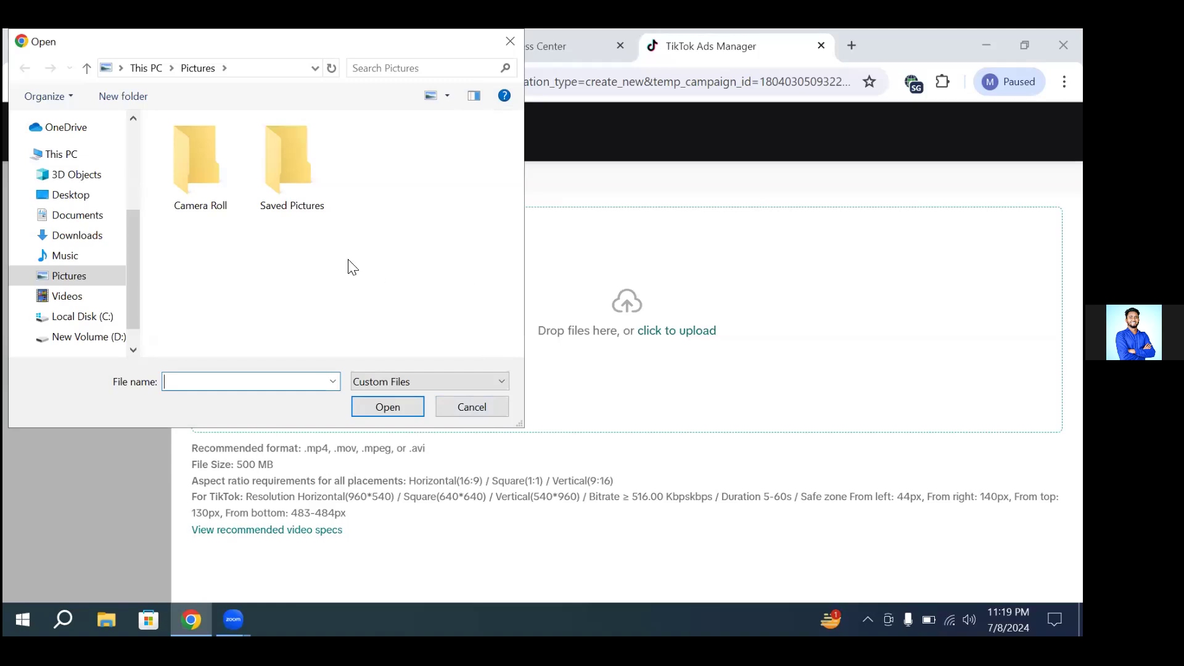
left_click(506, 41)
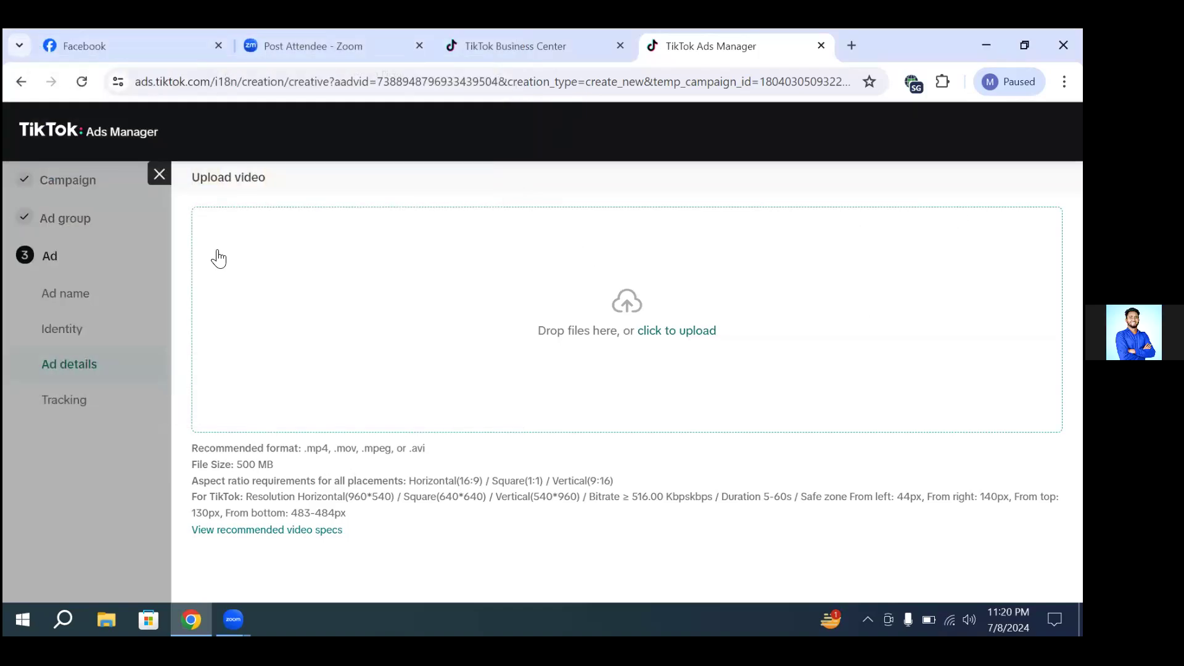
left_click(160, 176)
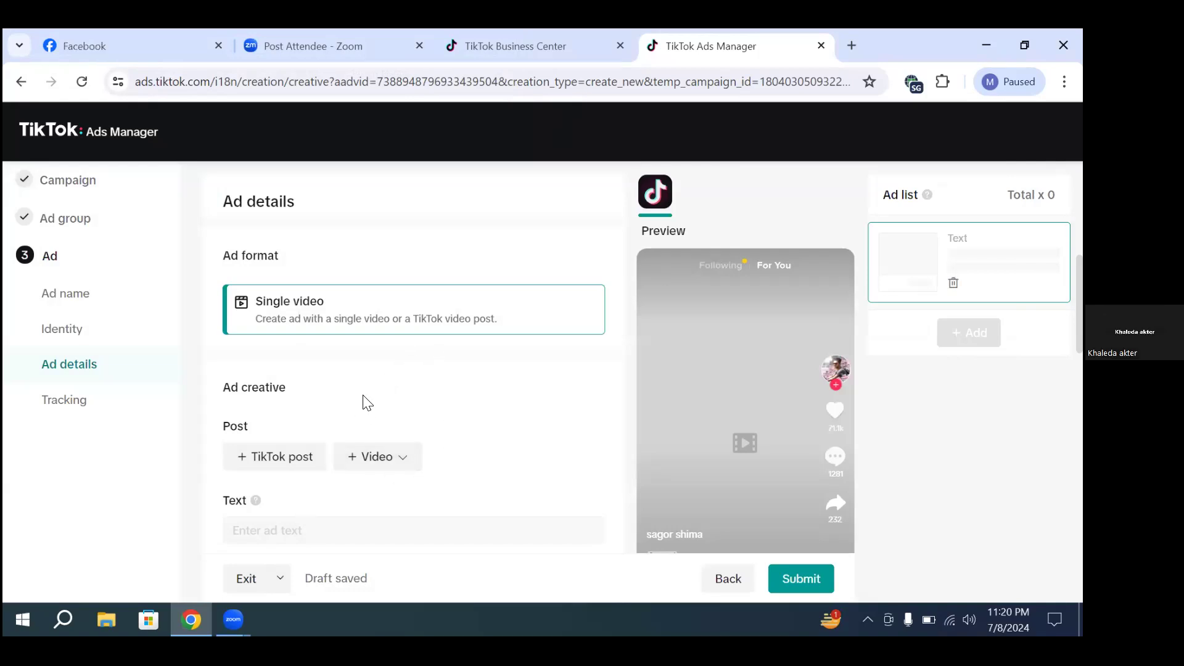
Step: Examine the ad text, call to action, interactive add-ons, destination and optional event tracking settings
scroll(433, 333, "down", 2)
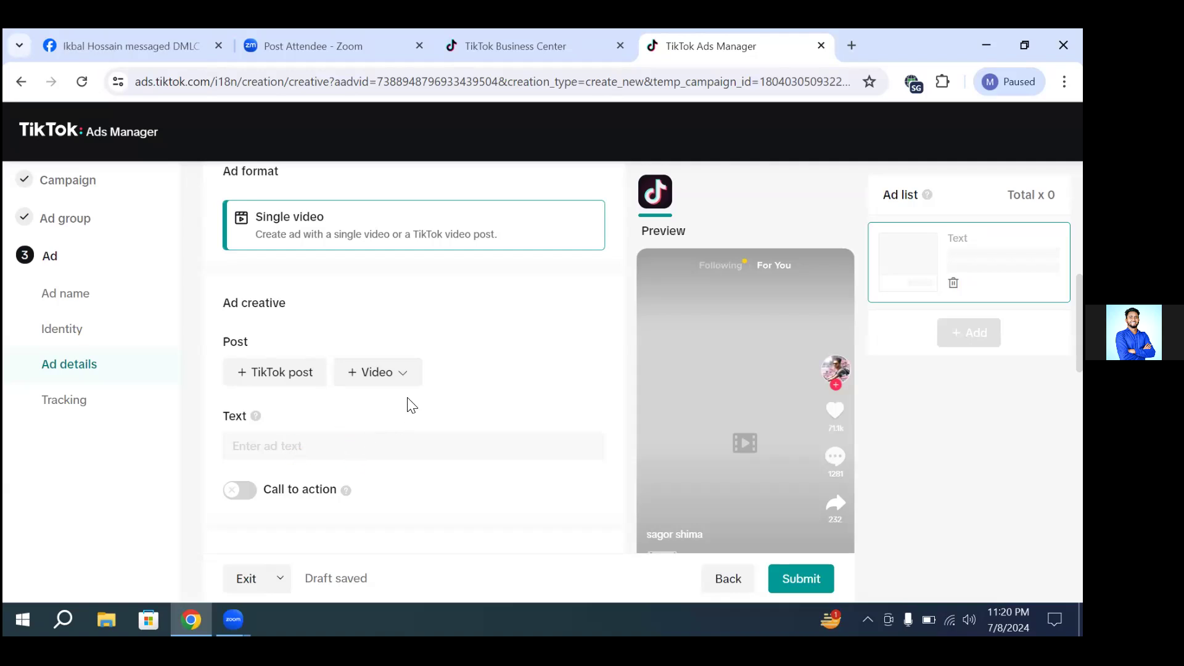
scroll(407, 402, "down", 3)
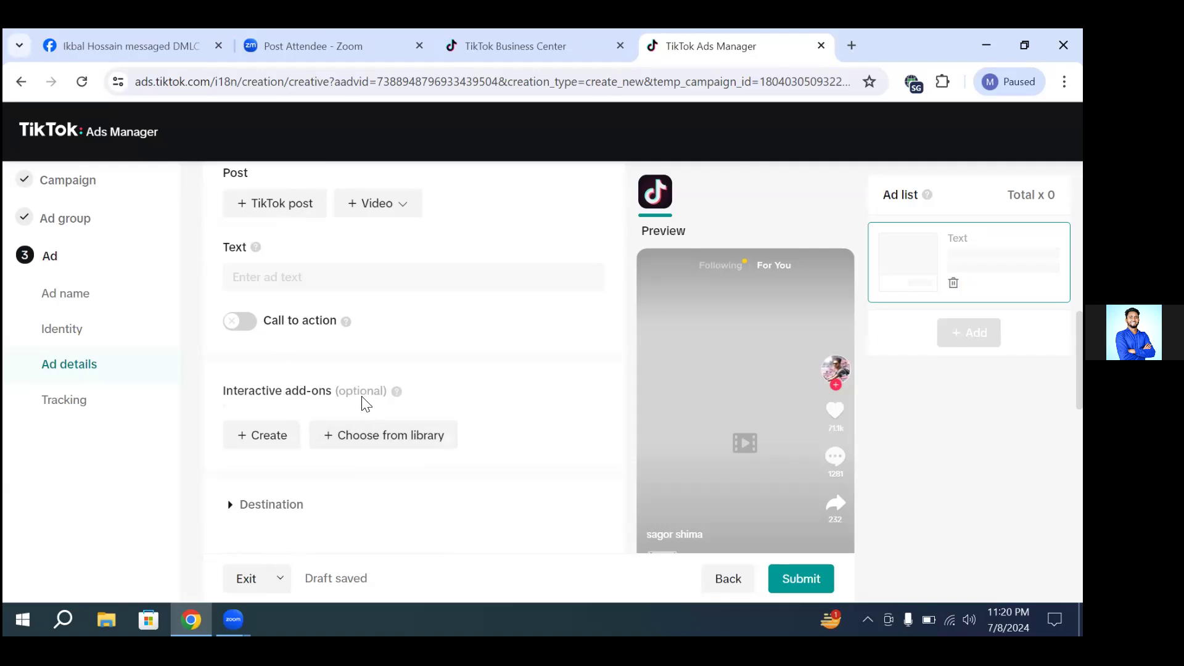
scroll(365, 405, "down", 10)
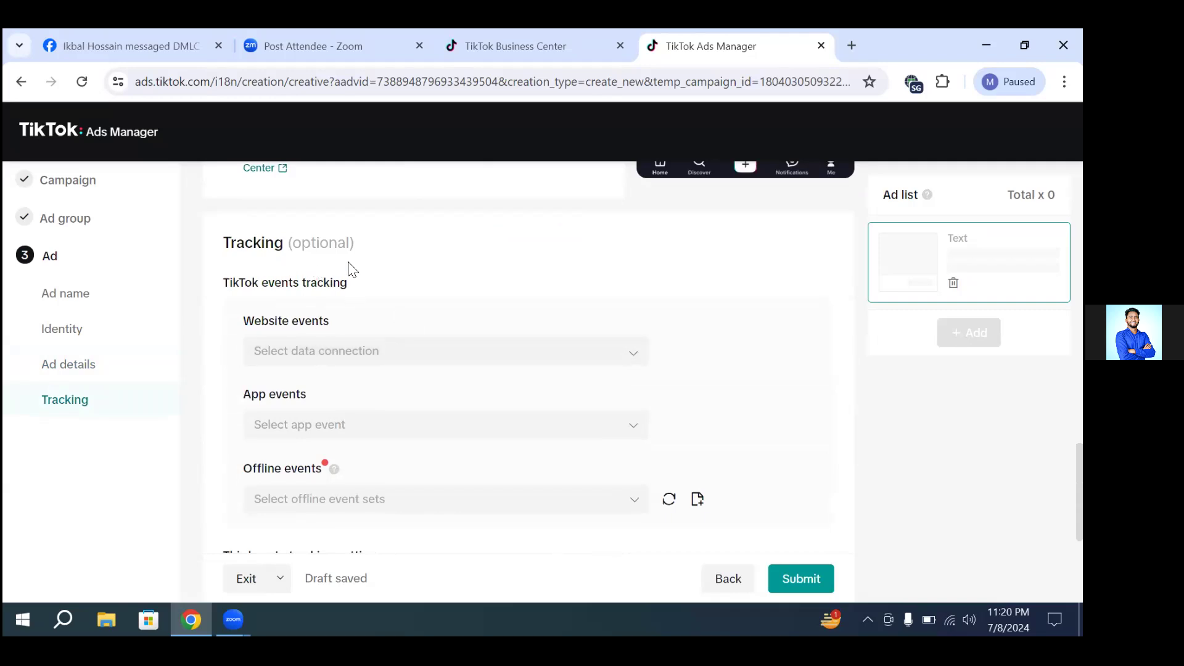
left_click_drag(363, 252, 211, 242)
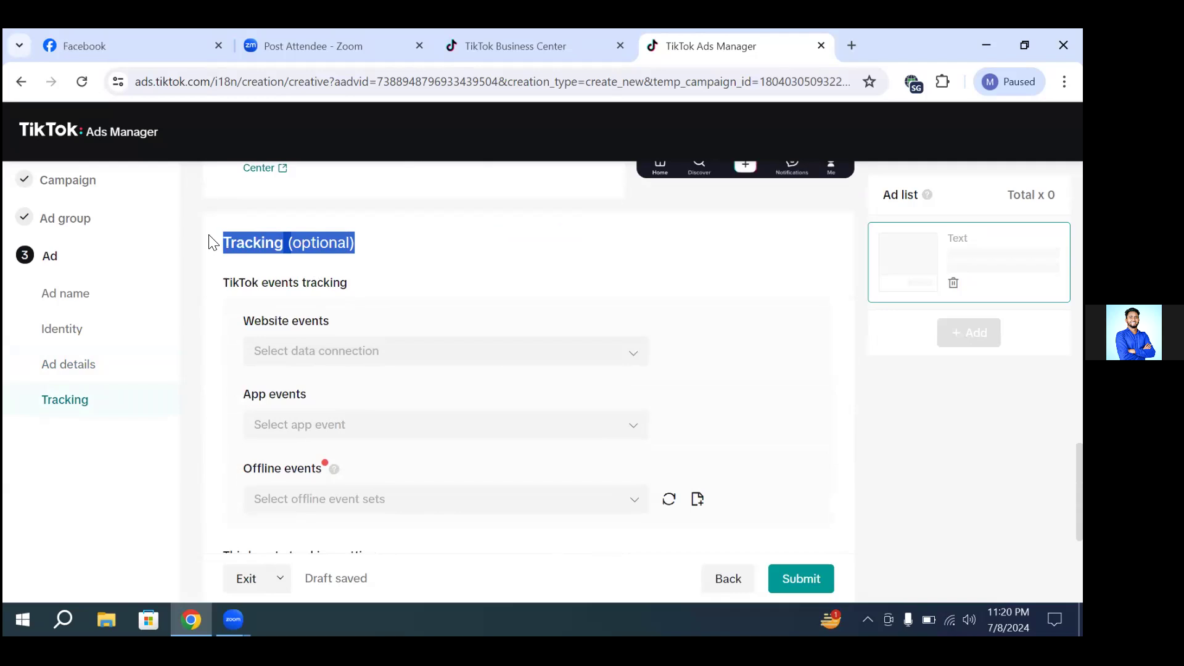
left_click(425, 243)
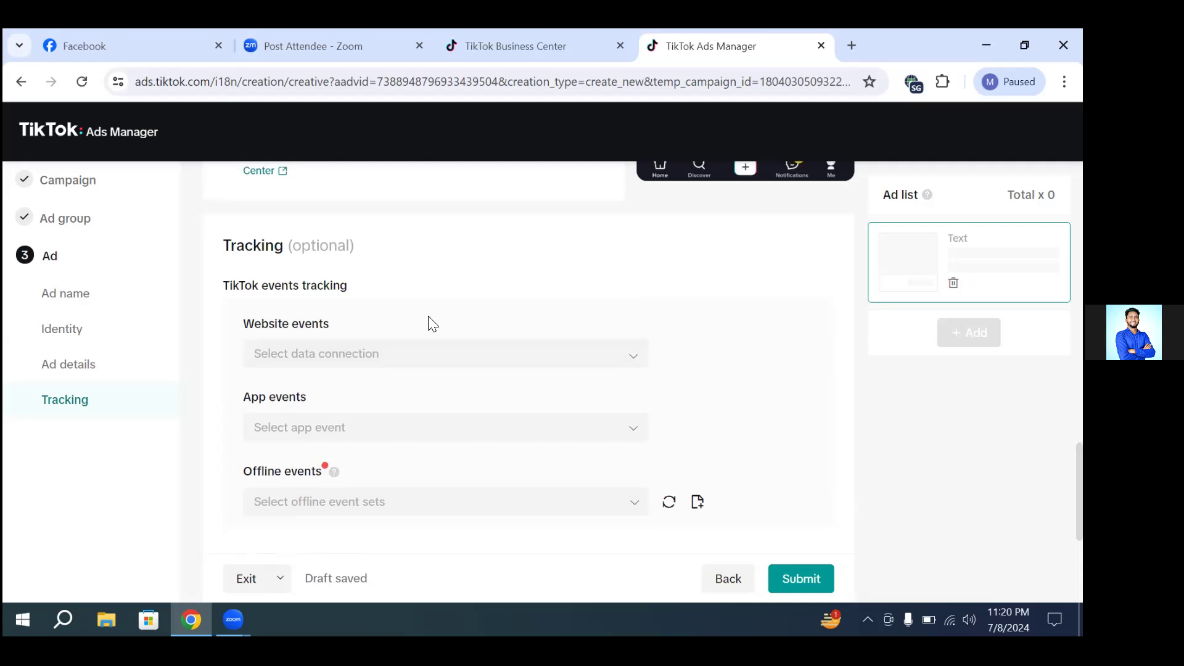
scroll(433, 324, "up", 1)
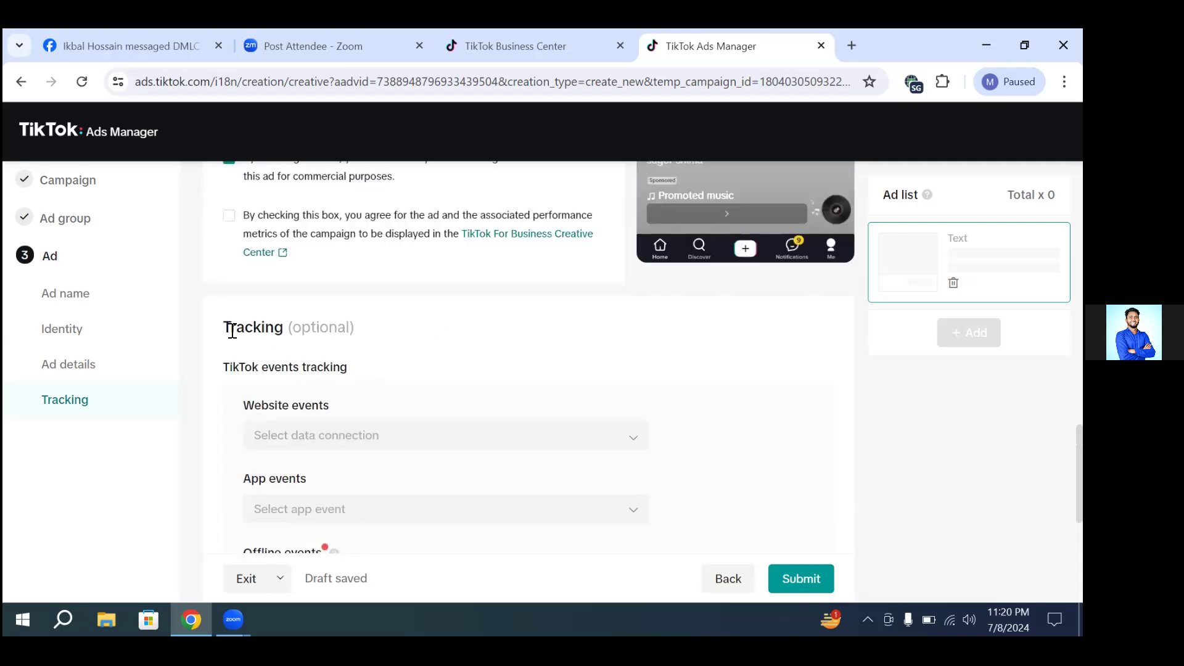
left_click_drag(384, 325, 181, 324)
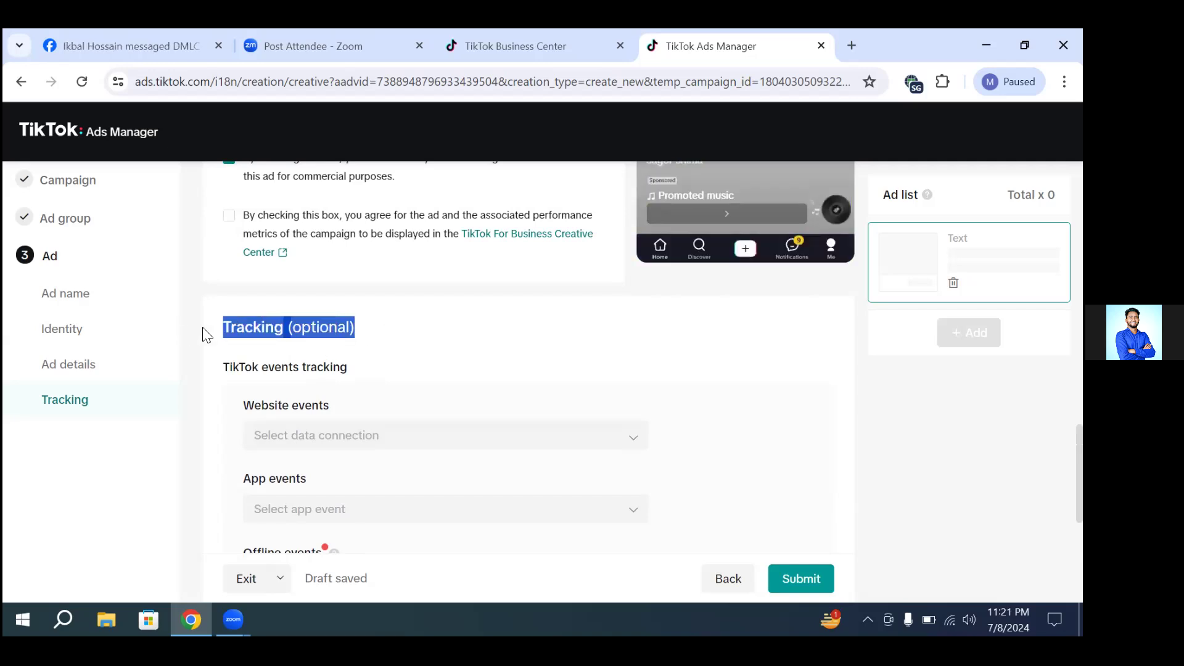
Step: Examine the ad's destination, disclaimer and consent checkboxes above the optional tracking section
left_click(261, 318)
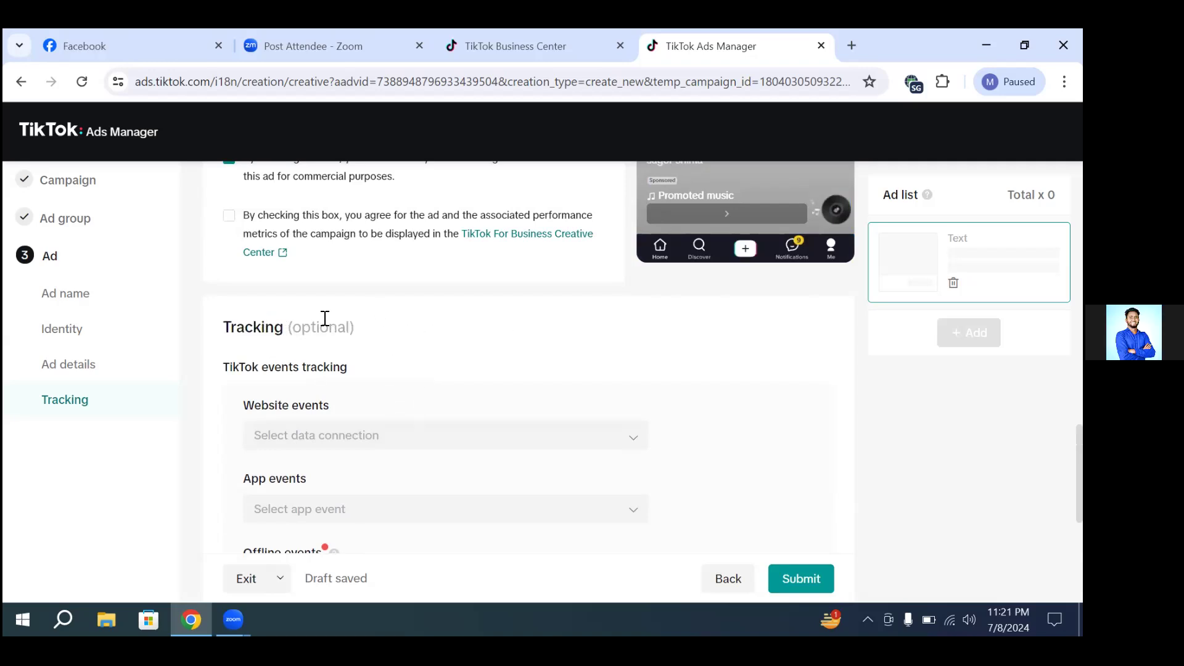
scroll(432, 296, "up", 2)
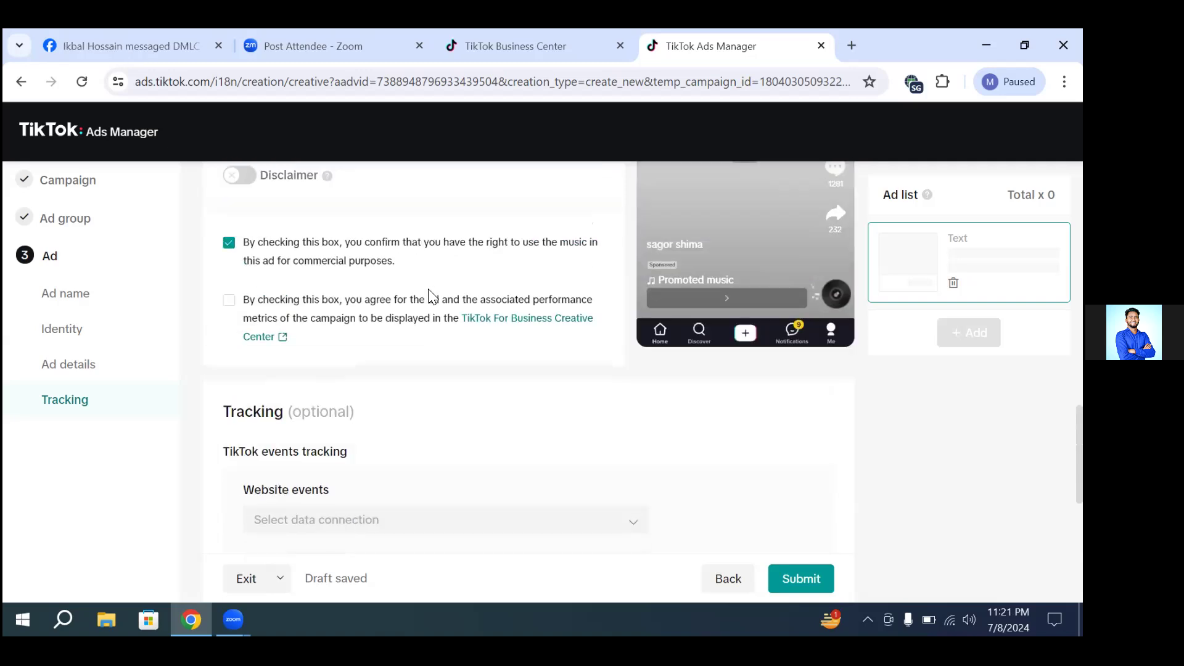
scroll(432, 296, "up", 2)
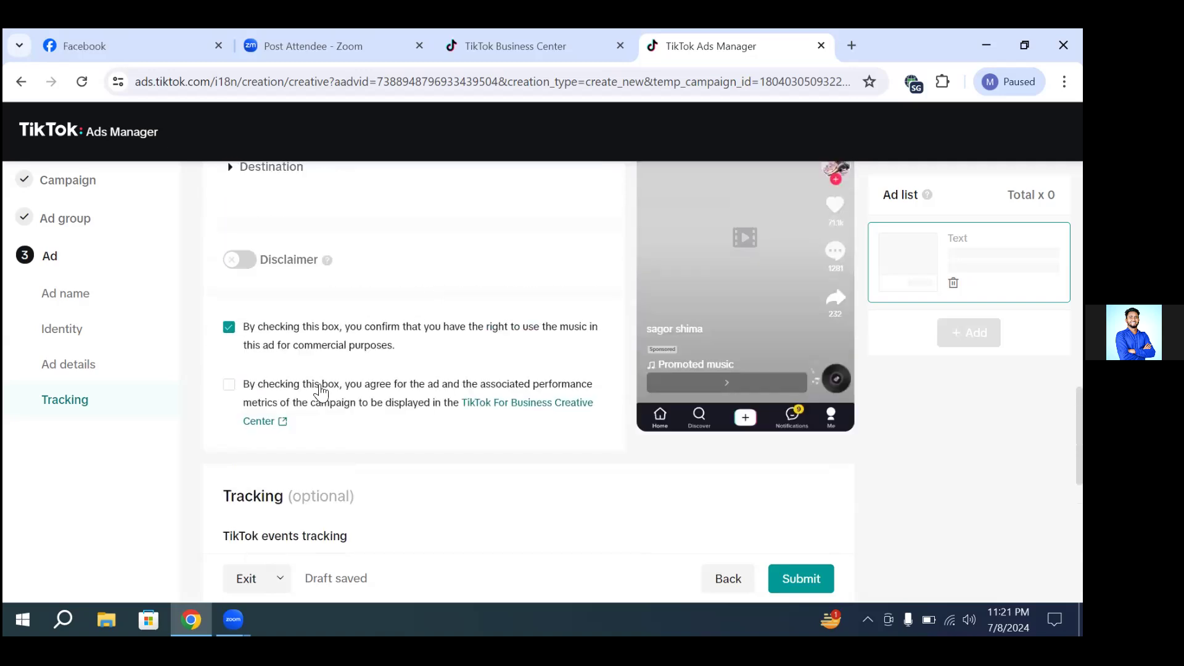
scroll(375, 382, "up", 2)
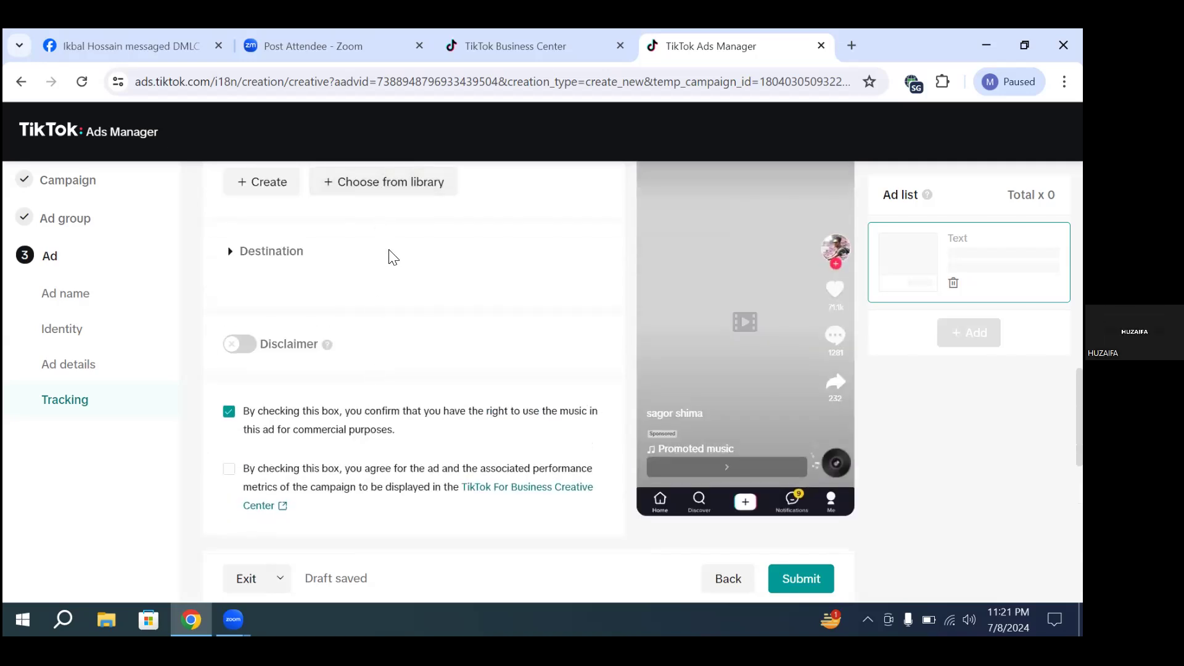
scroll(393, 266, "up", 2)
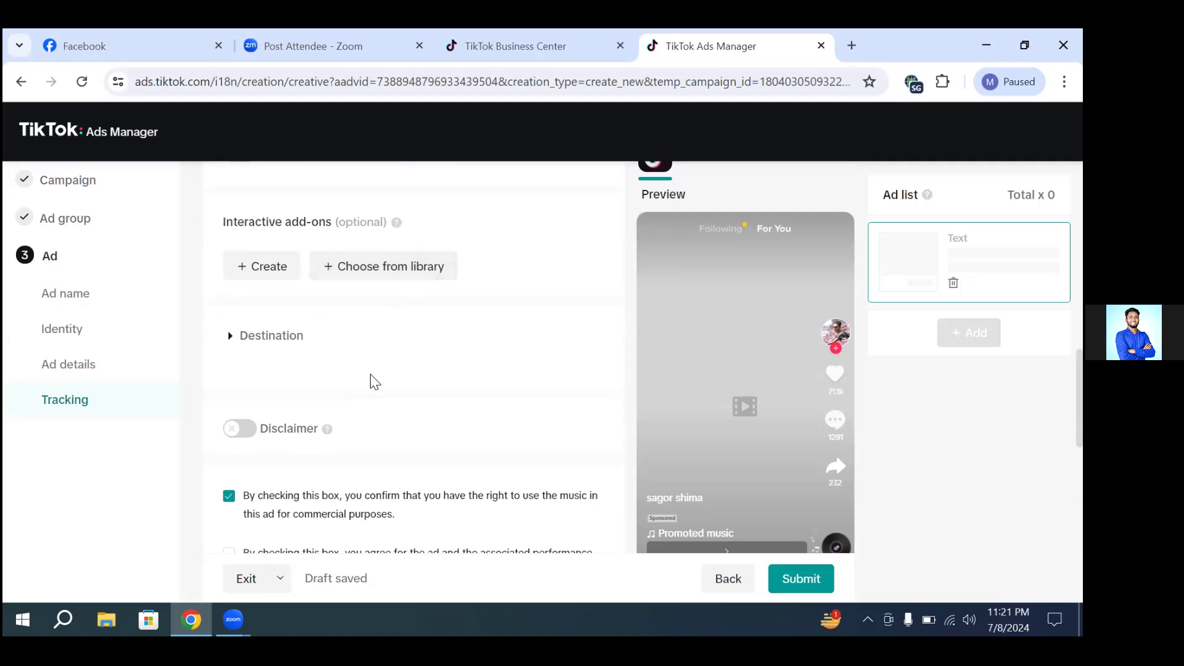
scroll(405, 405, "down", 2)
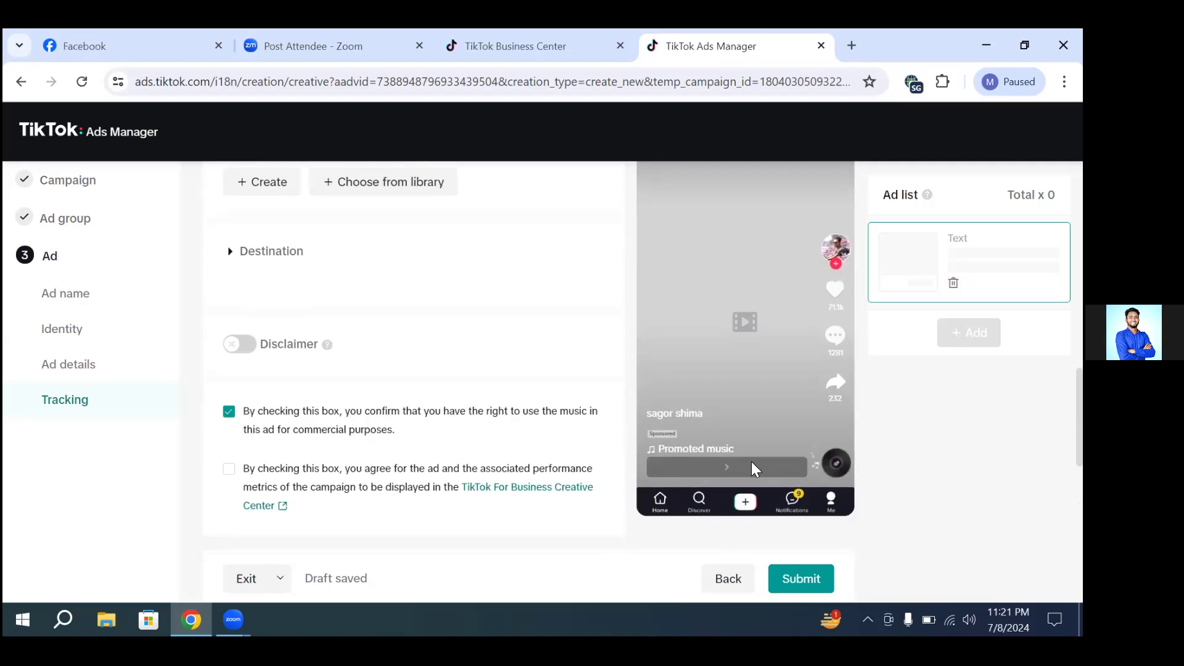
scroll(288, 426, "up", 3)
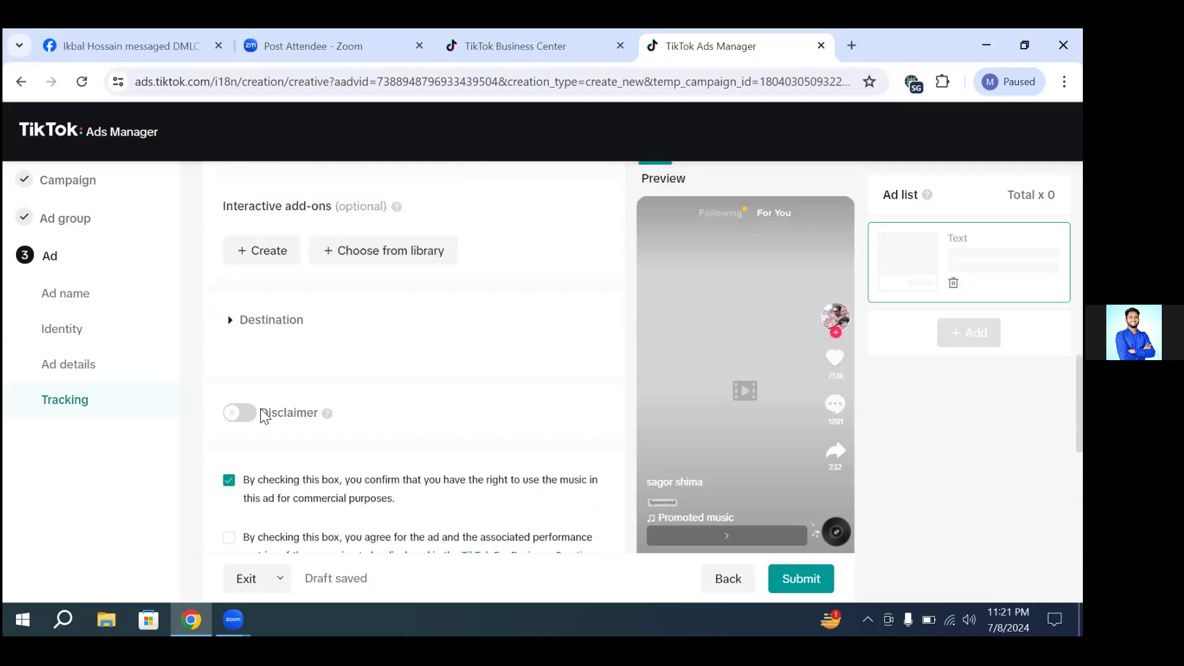
Step: Enable the ad's call to action, switch it to Standard and choose "Learn more" as its text
scroll(341, 349, "up", 2)
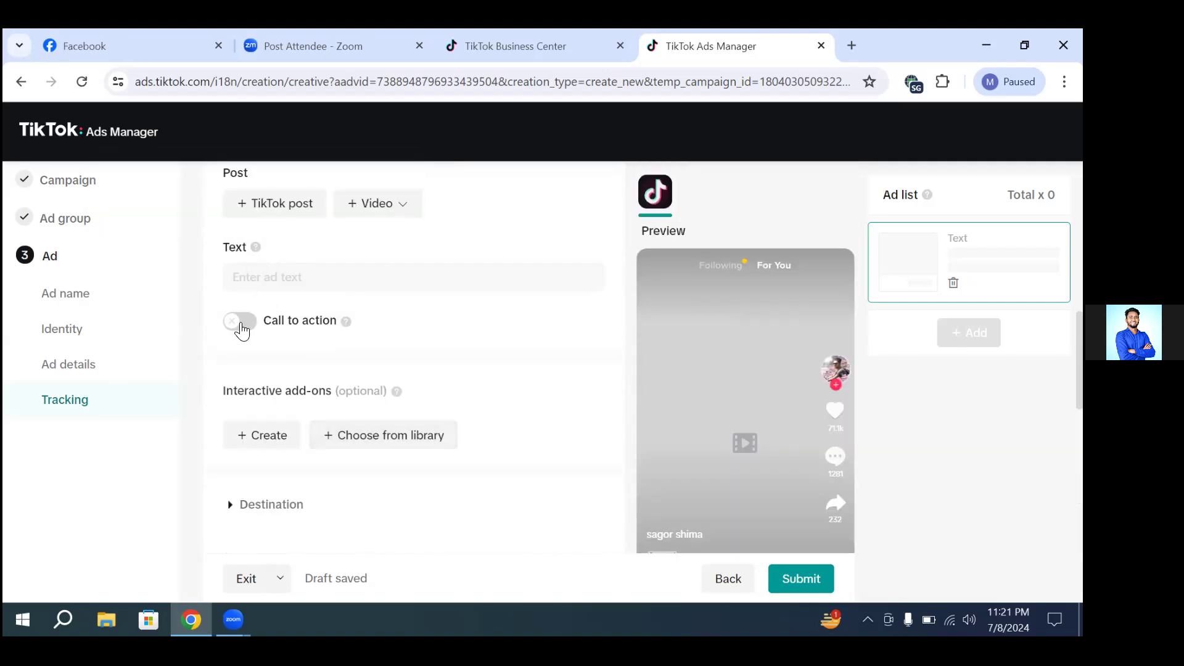
left_click(241, 327)
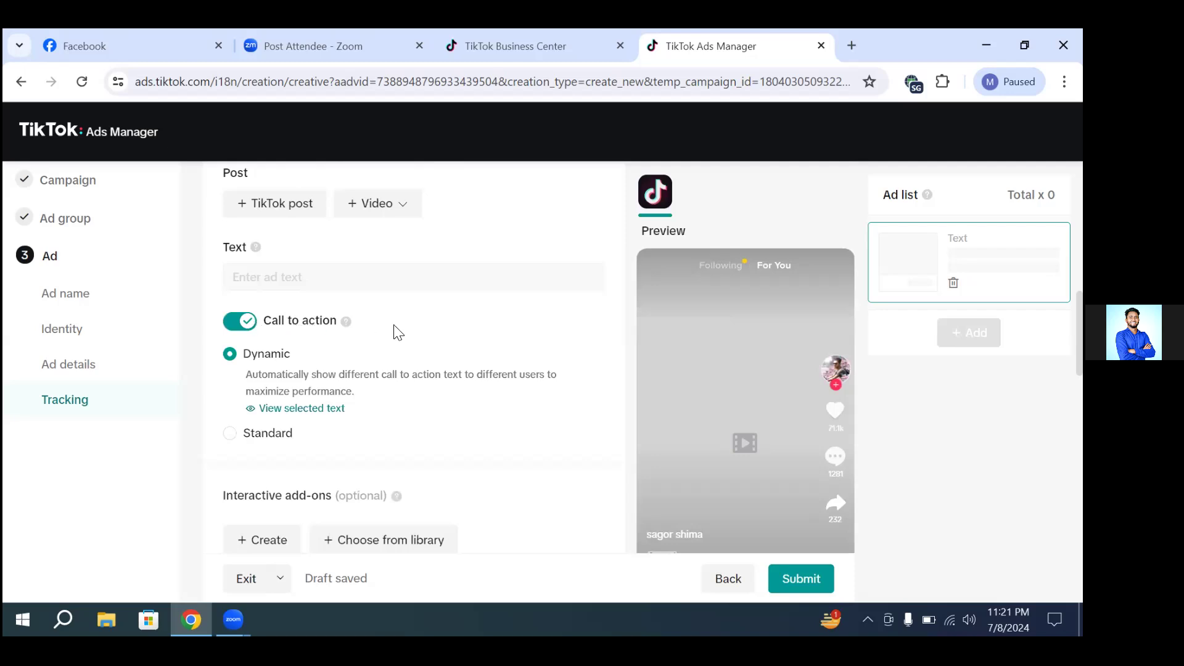
left_click(269, 440)
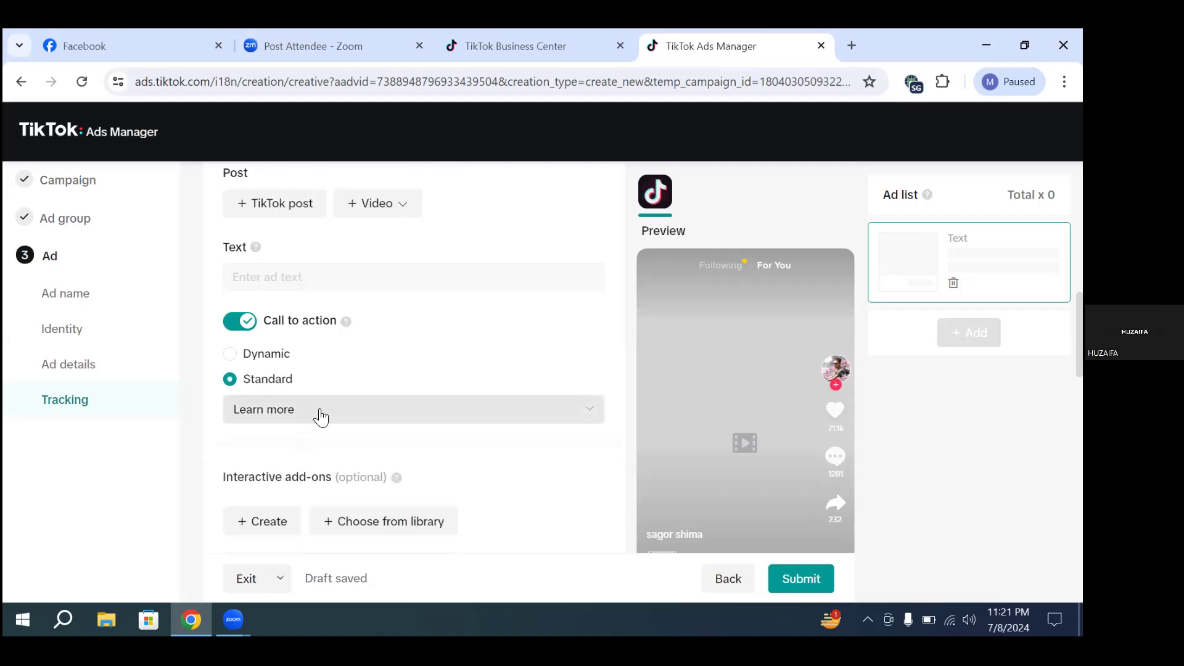
left_click(386, 407)
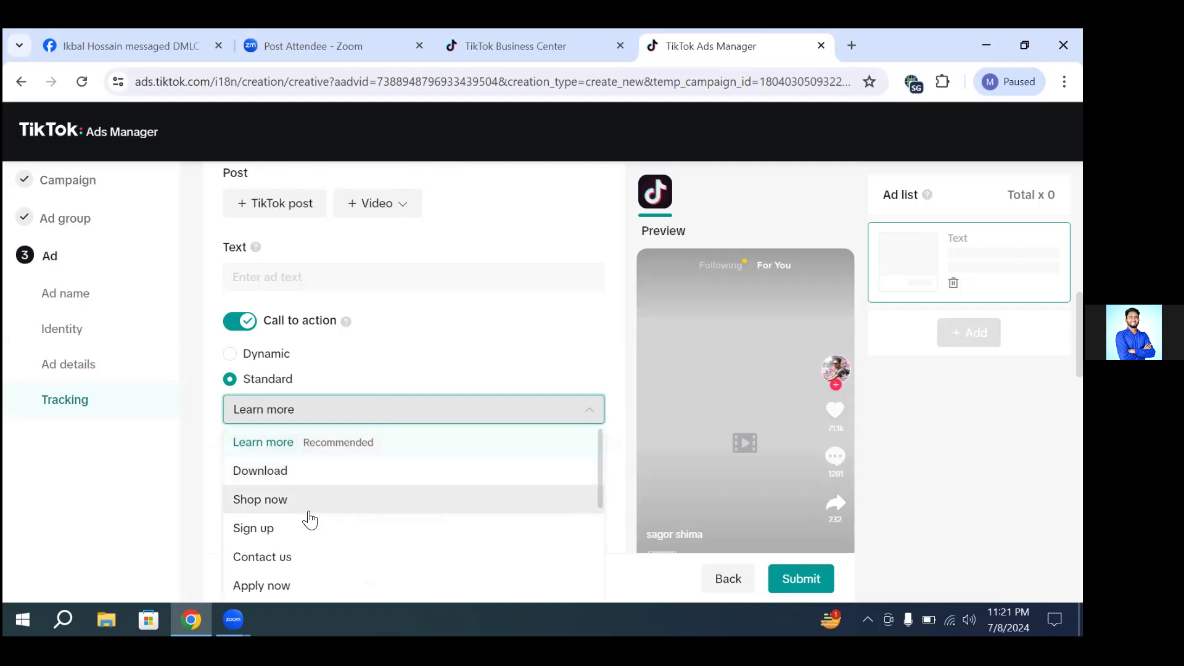
scroll(319, 576, "down", 2)
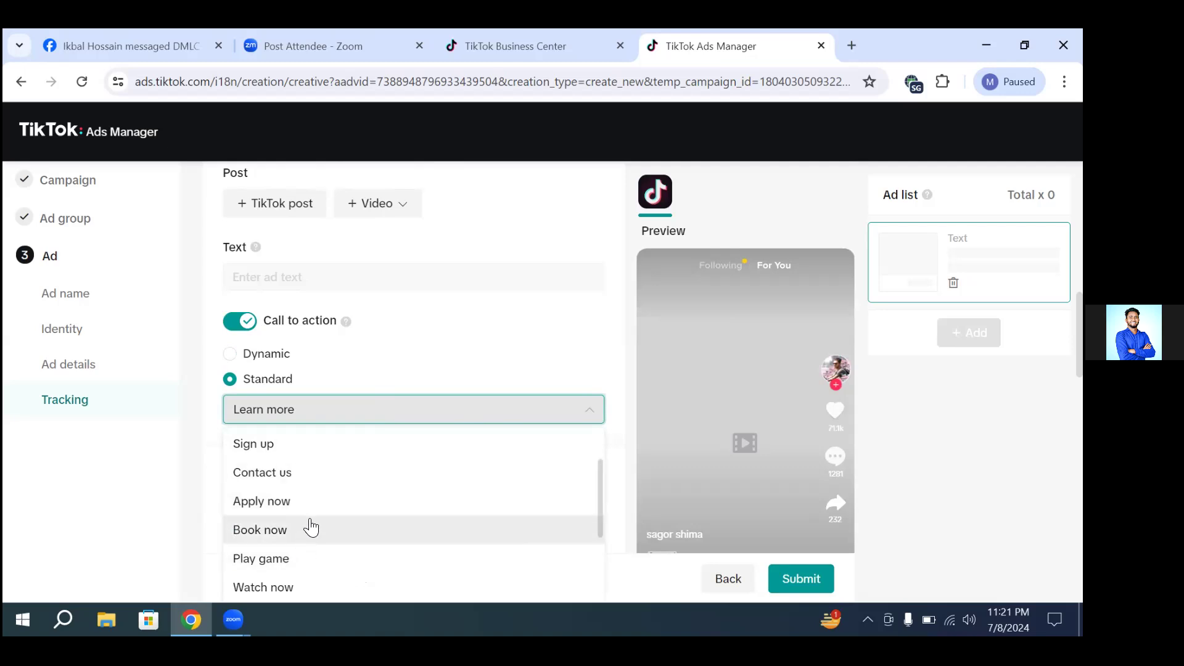
scroll(312, 528, "up", 3)
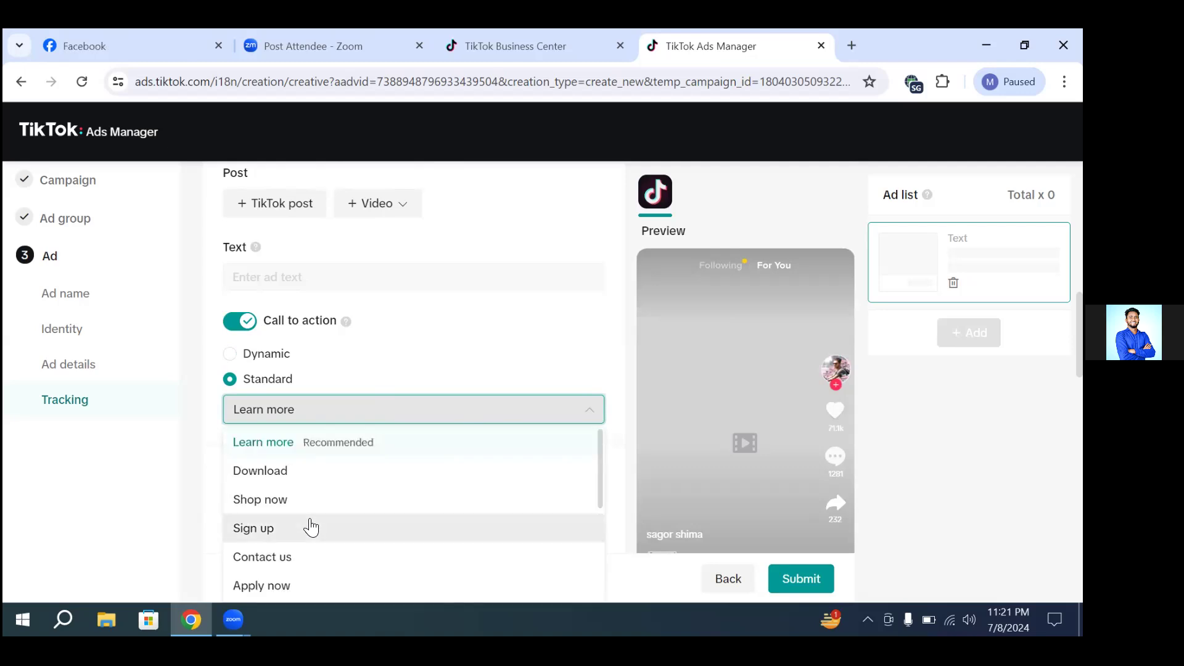
left_click(353, 443)
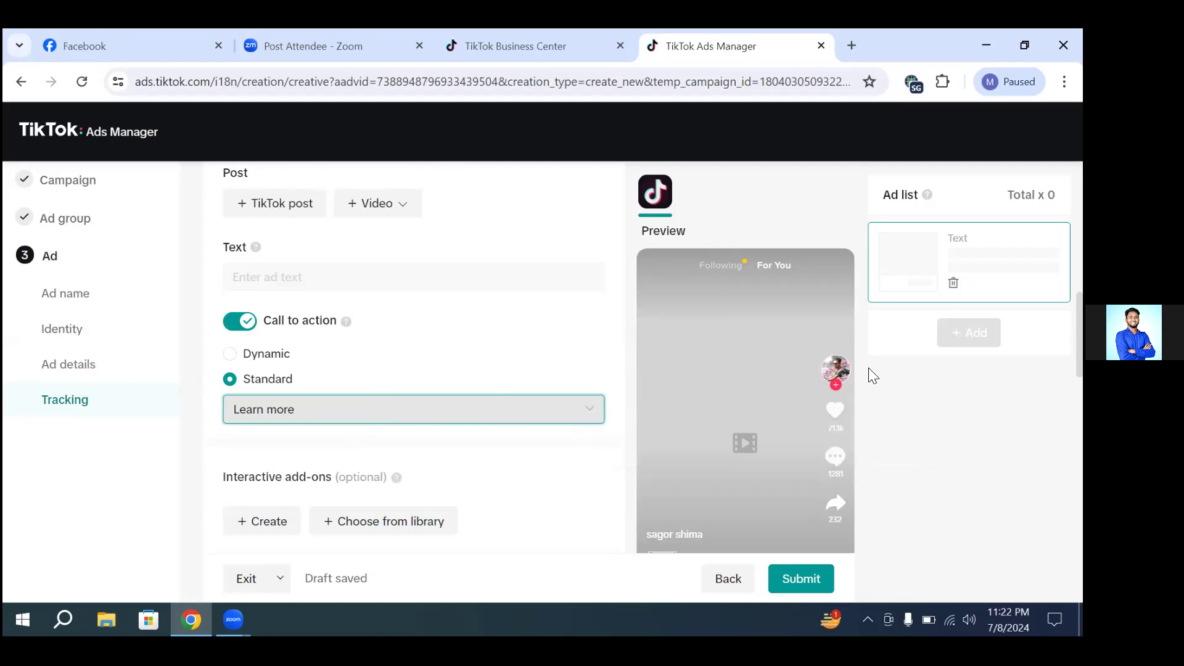
Step: Examine the destination's website URL entry, the consent checkboxes and the optional event tracking settings
scroll(704, 433, "down", 1)
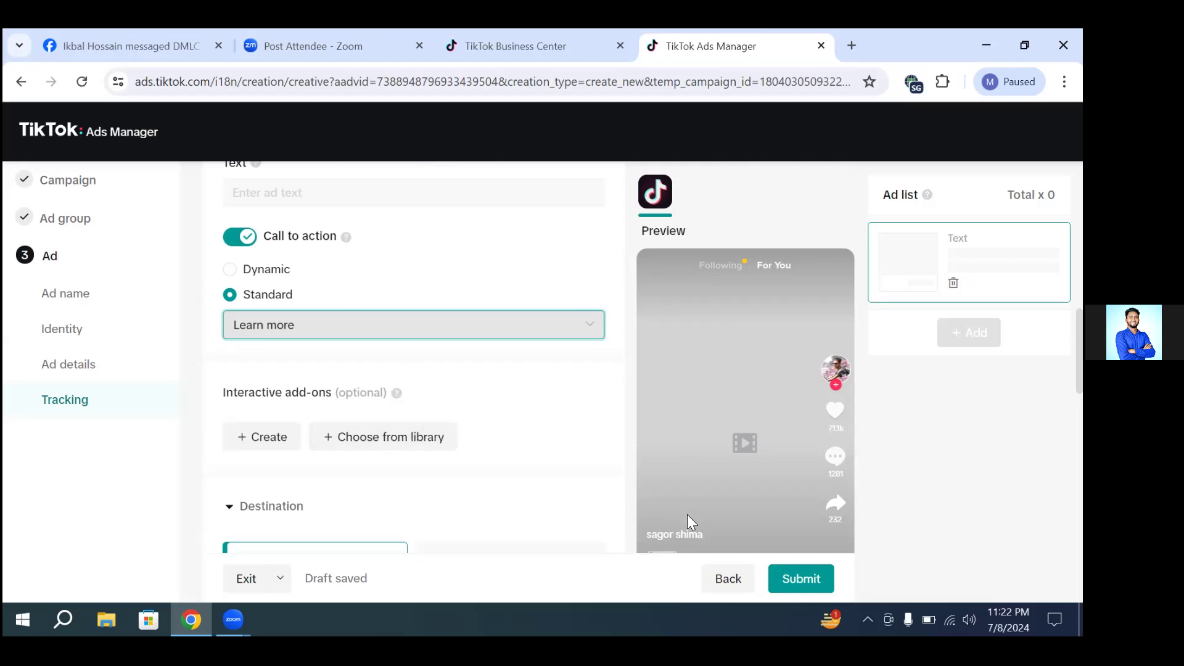
scroll(728, 507, "down", 2)
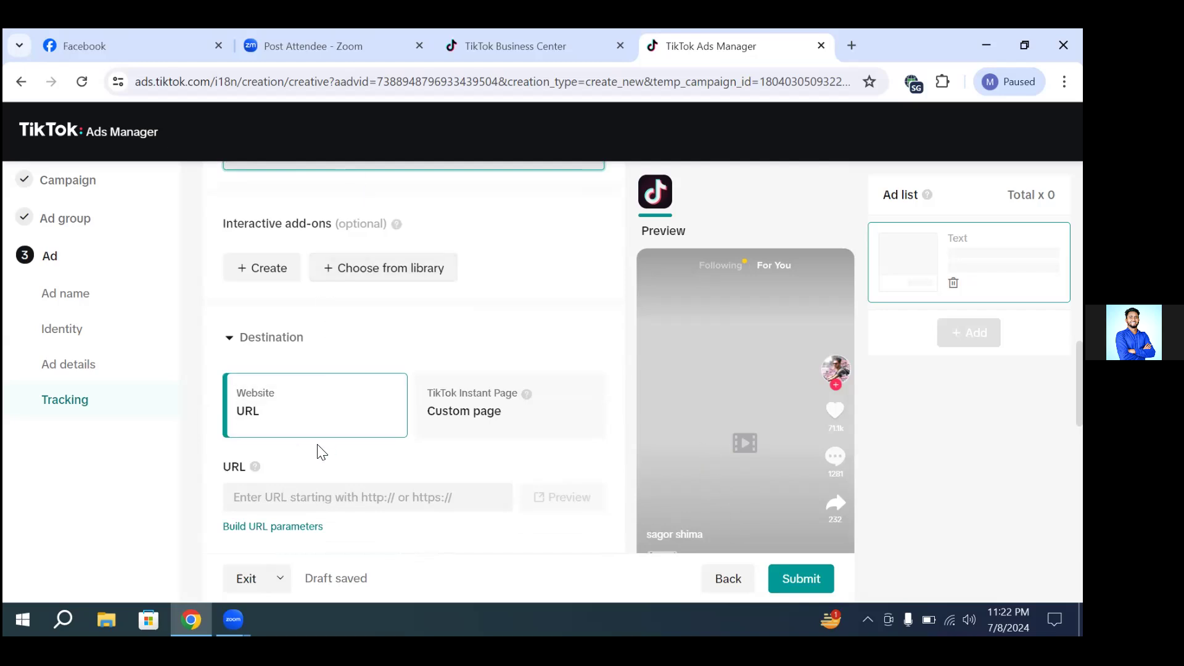
left_click(312, 498)
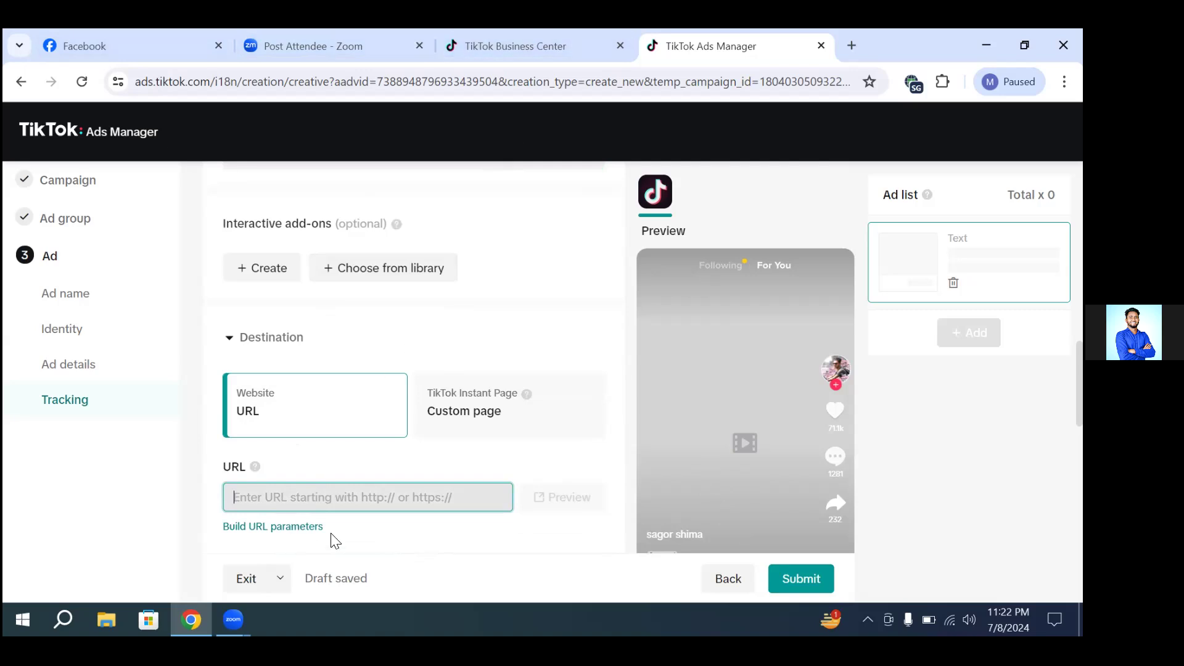
scroll(333, 539, "down", 7)
scroll(423, 395, "down", 1)
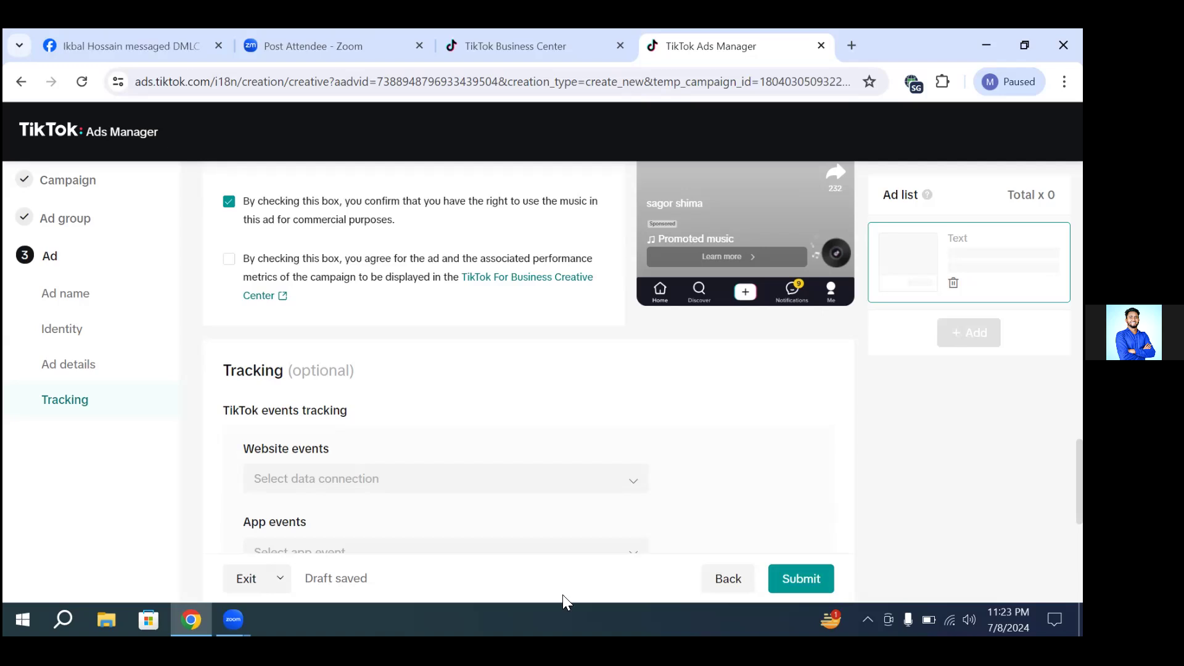
left_click_drag(562, 594, 684, 457)
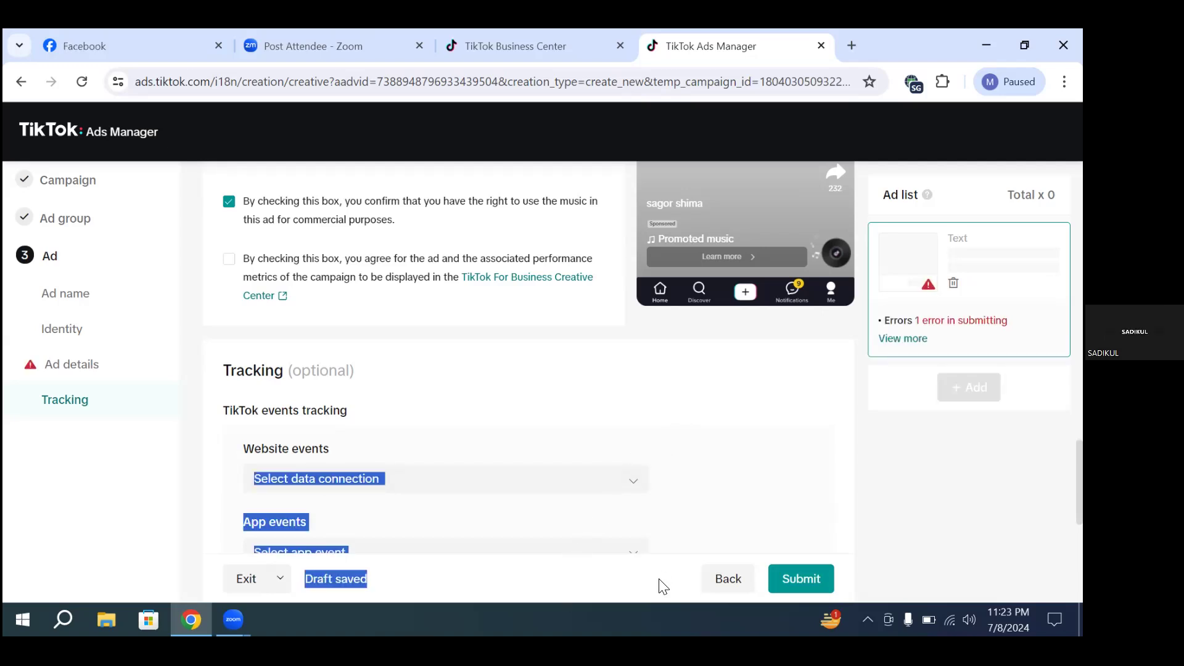